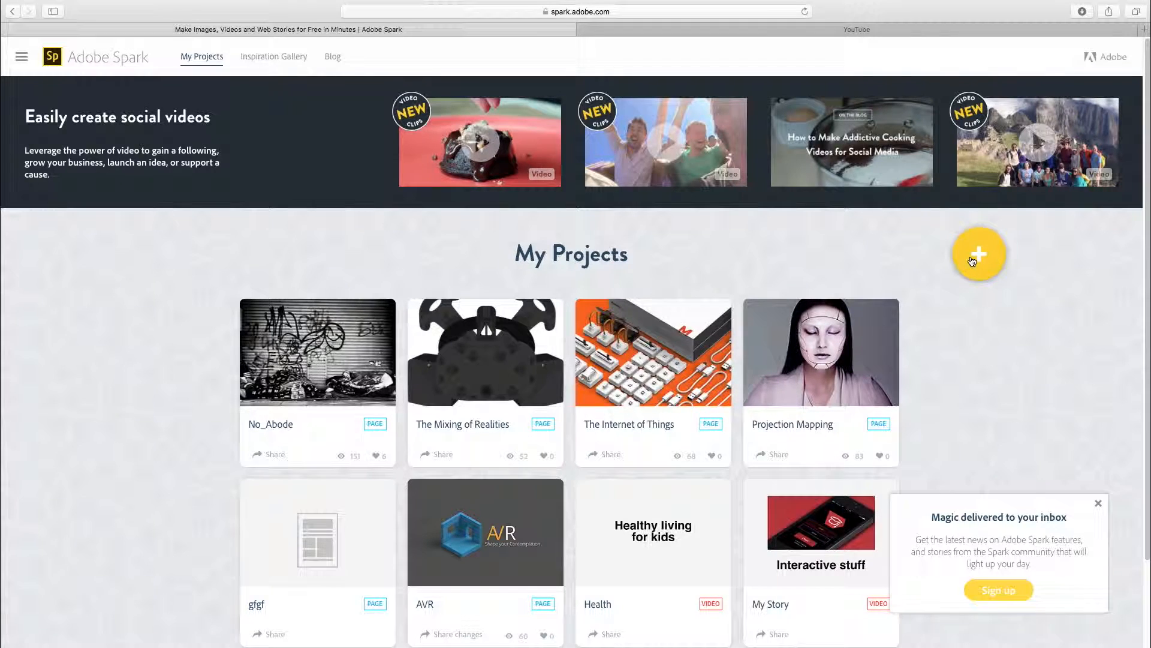
Dismiss the newsletter sign-up prompt and create a new Page project
left_click(1099, 503)
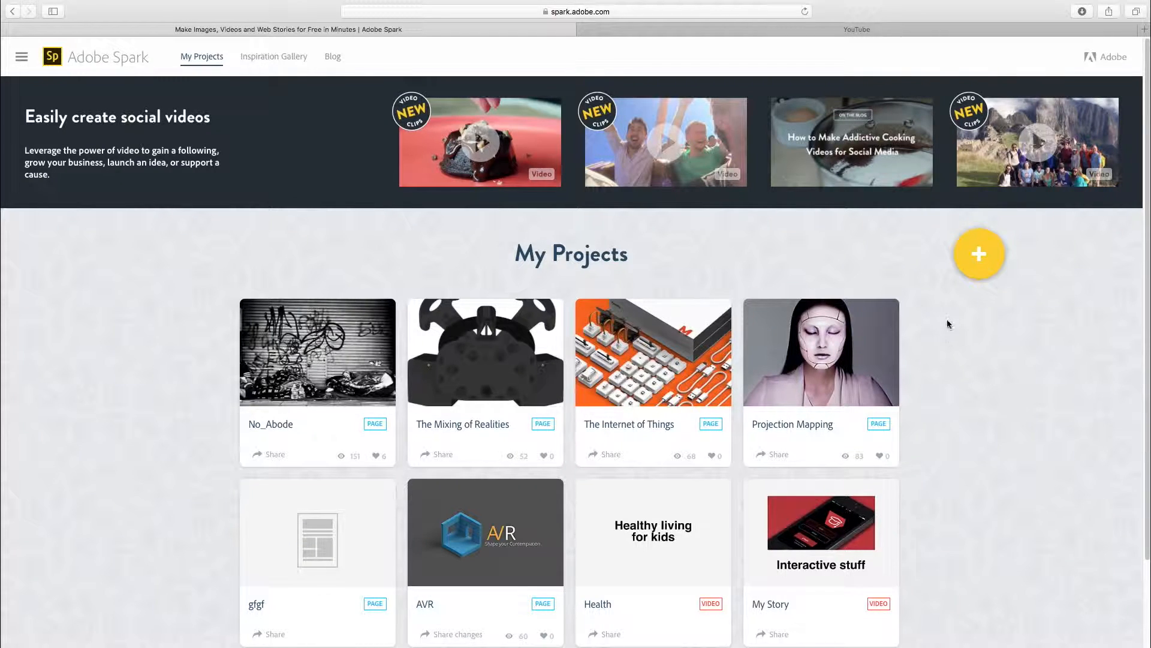
left_click(23, 59)
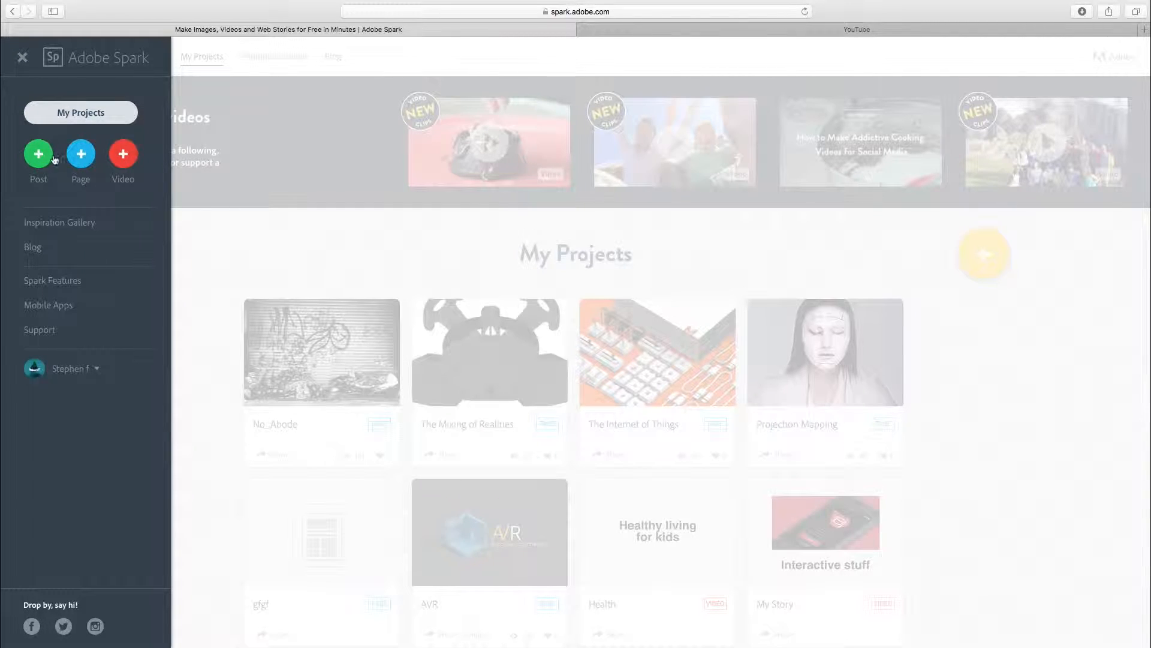
left_click(21, 58)
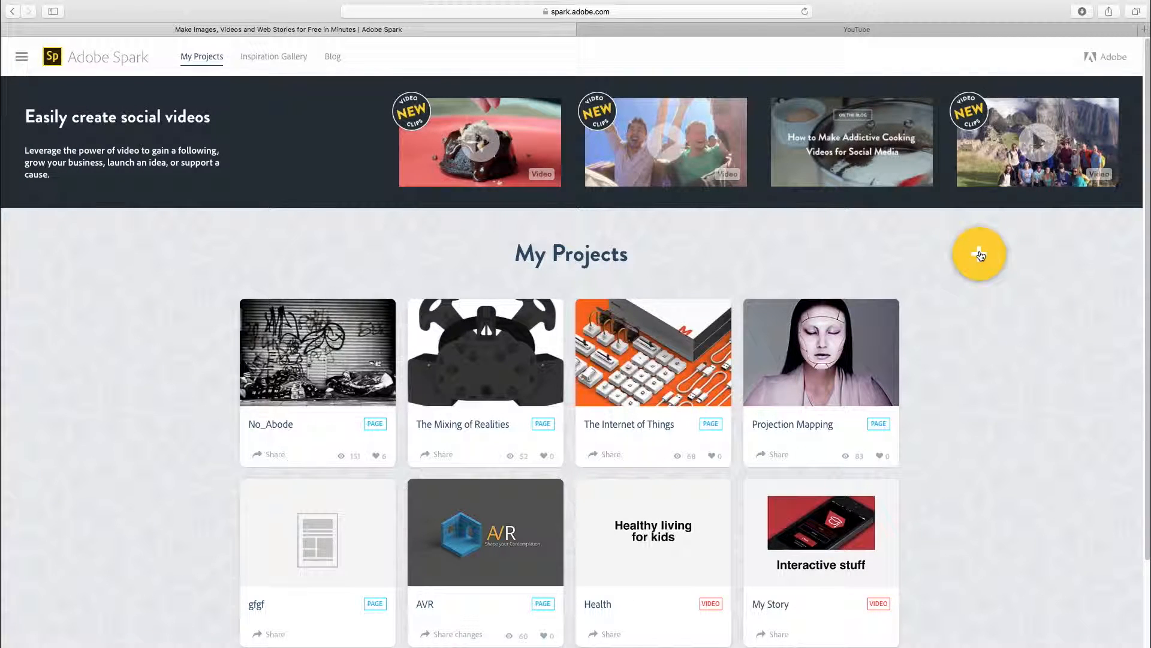
left_click(980, 255)
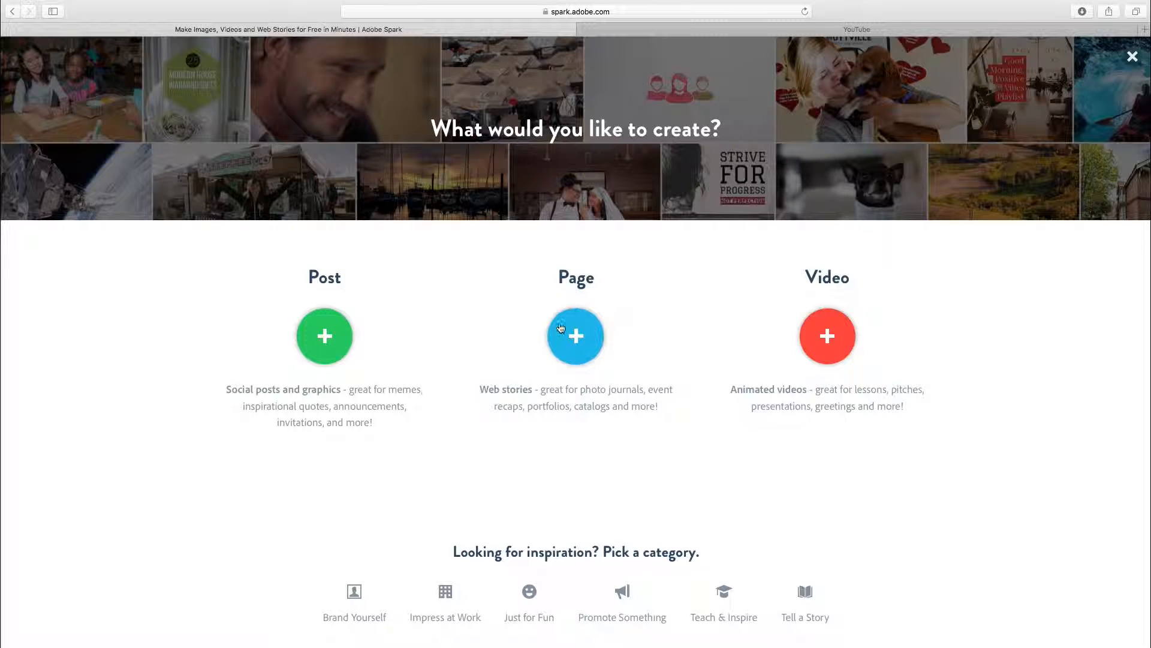
left_click(574, 341)
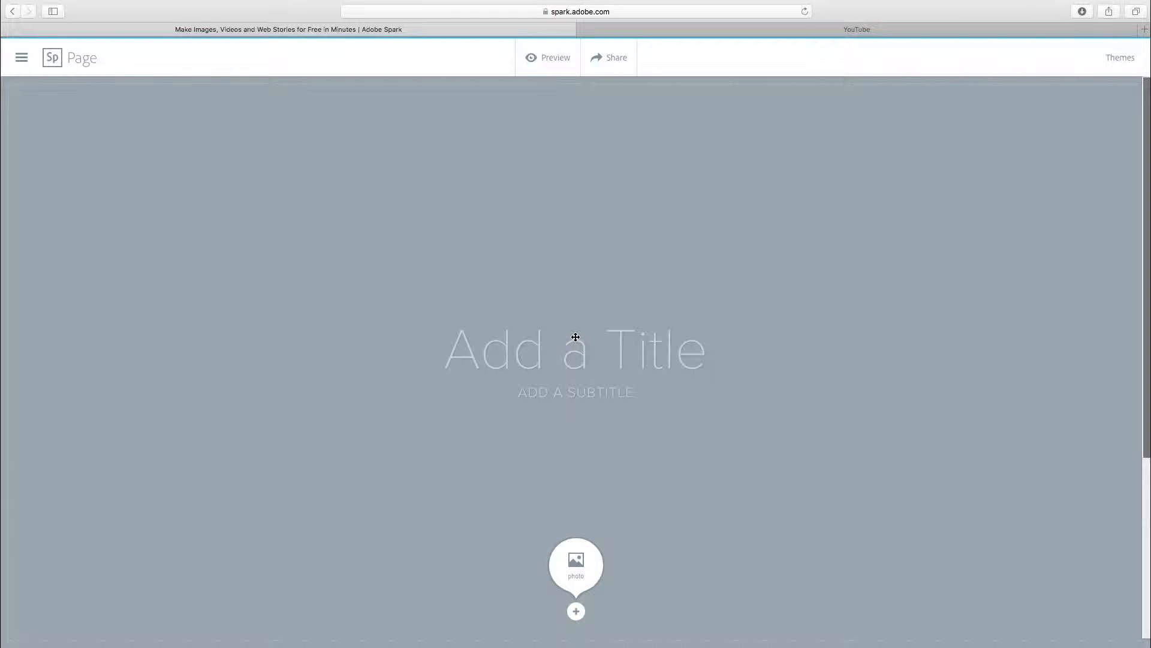
Set the page's title to "Adobe Spark in Space"
scroll(573, 337, "down", 4)
scroll(611, 423, "up", 4)
scroll(611, 422, "down", 4)
scroll(610, 420, "up", 4)
scroll(609, 418, "down", 4)
scroll(609, 418, "up", 4)
left_click(553, 351)
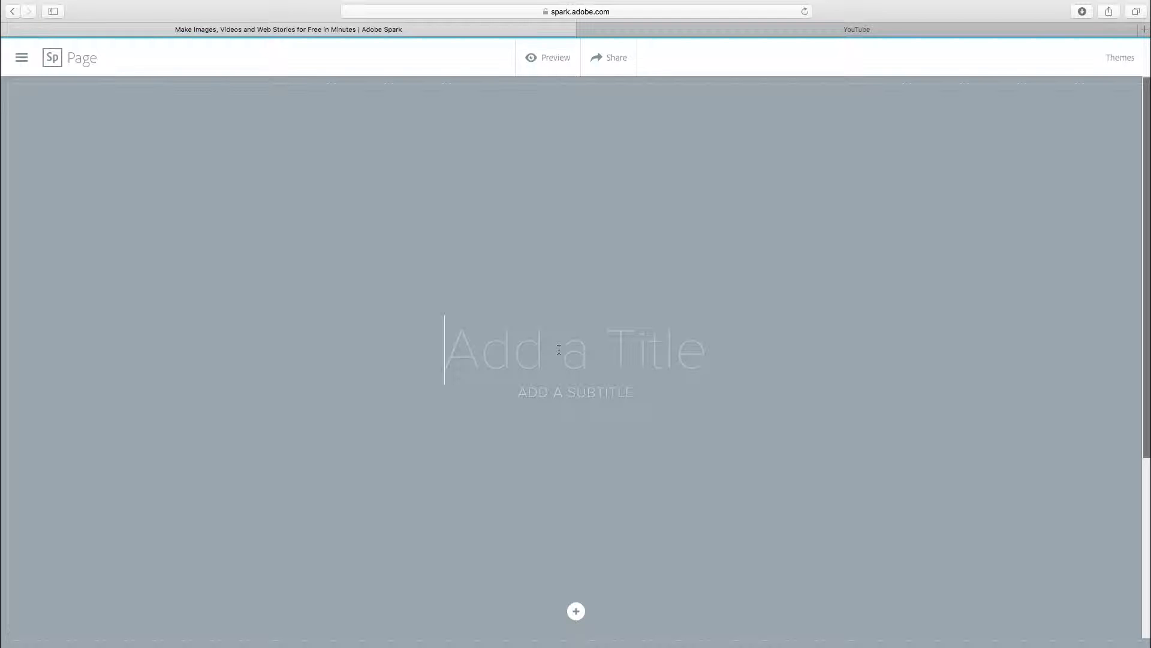
type("Adobe Spa")
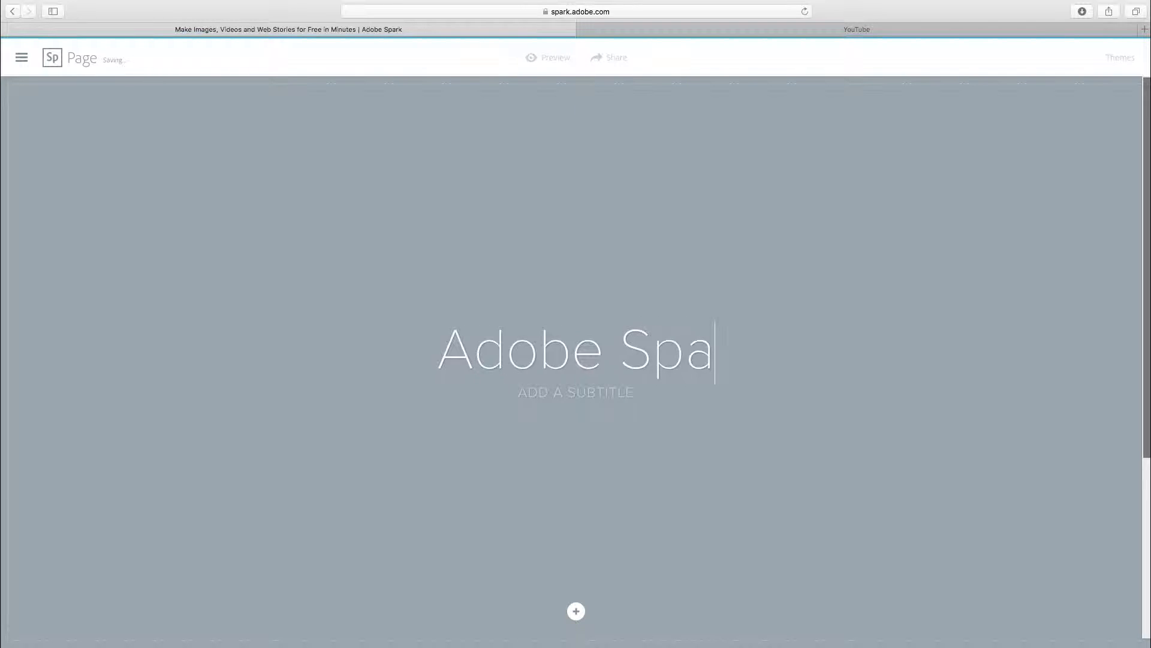
type("rk in Space")
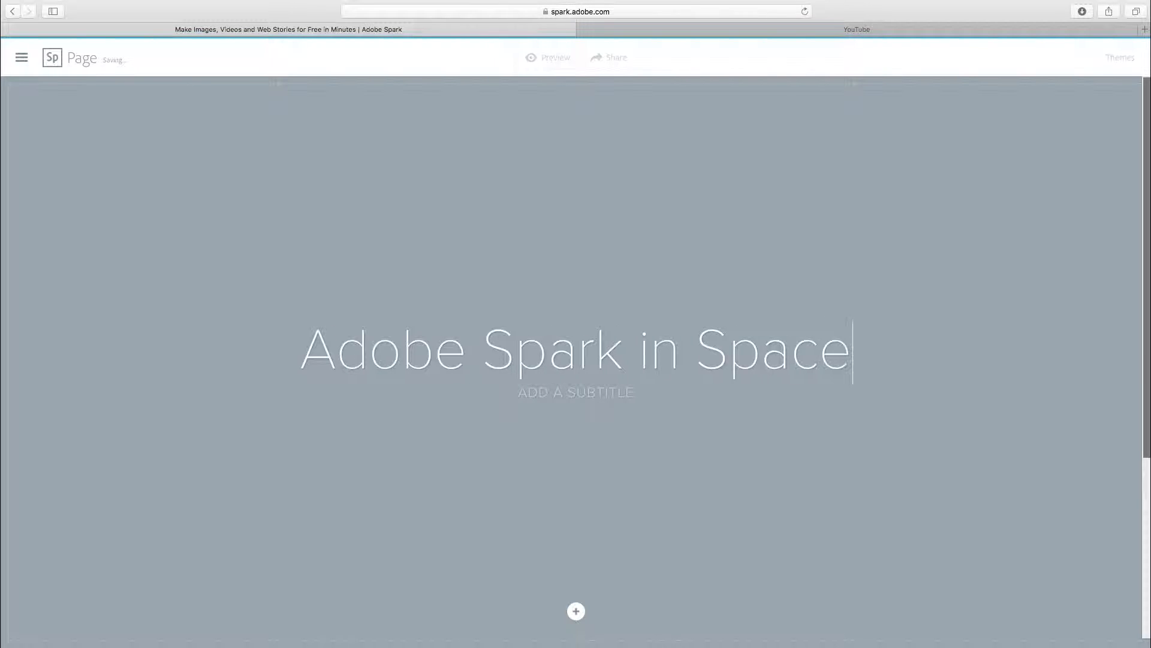
Set the subtitle beneath the page title to "AN INTRODUCTION"
left_click(556, 391)
type("AN INTRO")
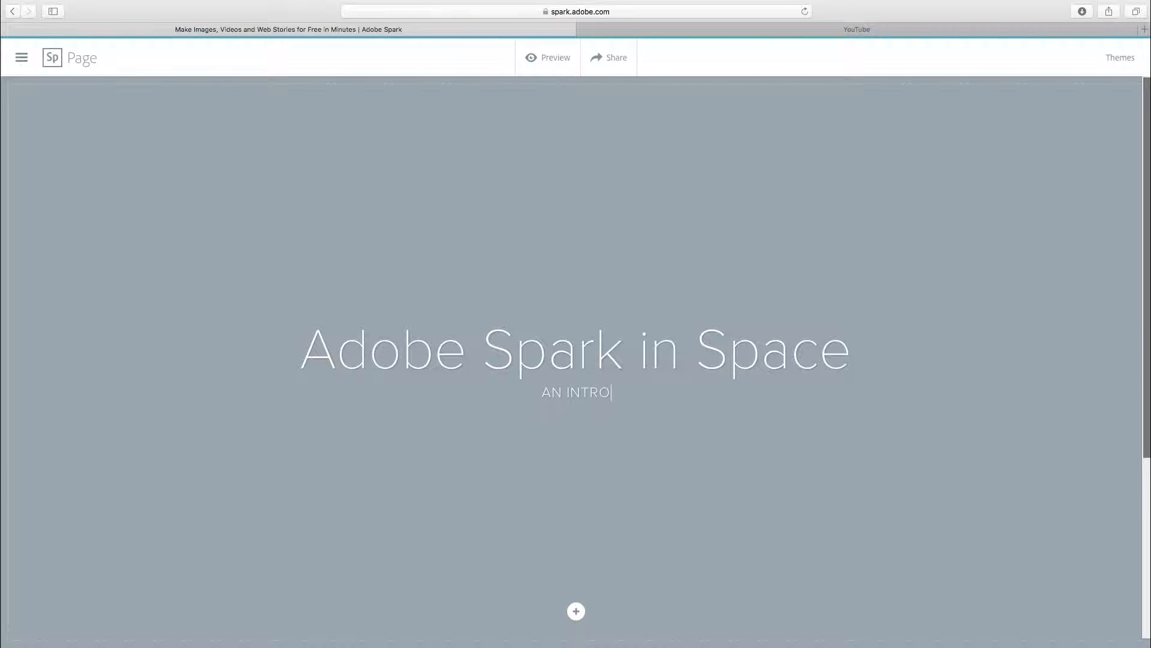
type("DUCTION")
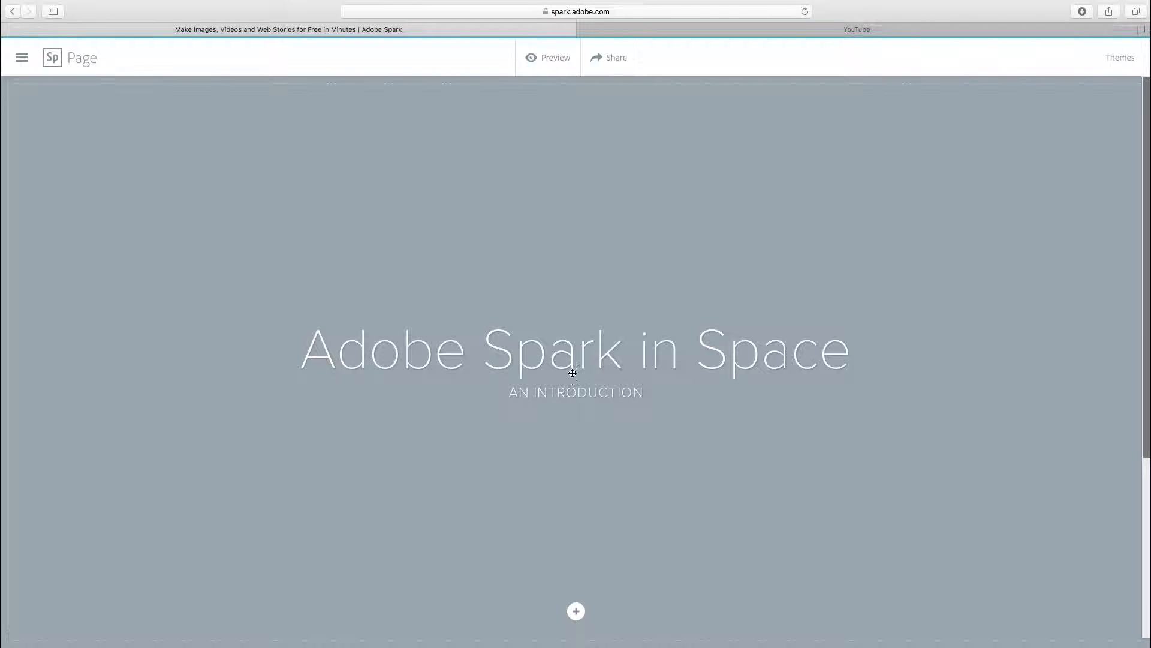
left_click(509, 445)
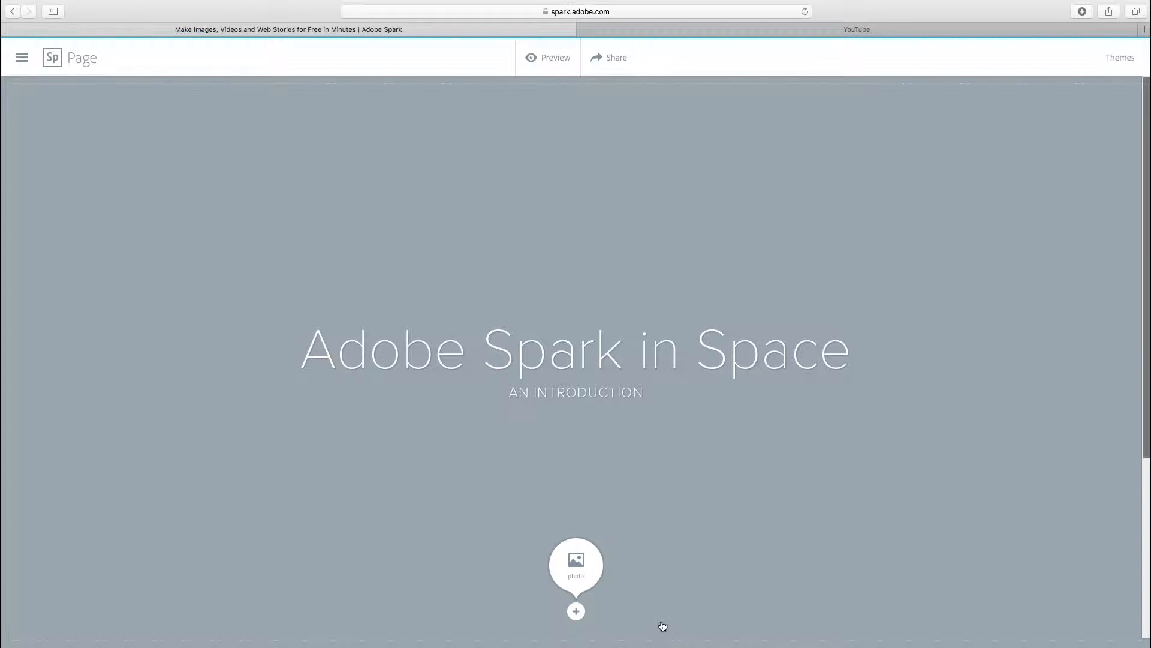
Find photos matching "Space" and set the galaxy night-sky picture as the title section's background
scroll(660, 627, "down", 3)
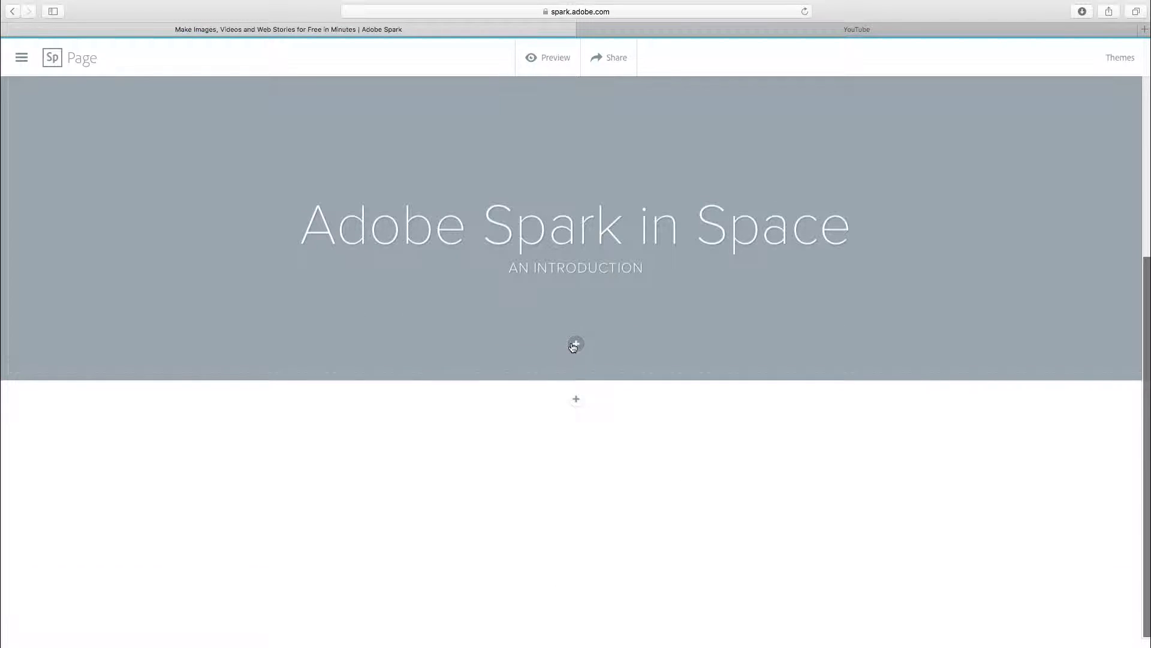
scroll(578, 347, "up", 3)
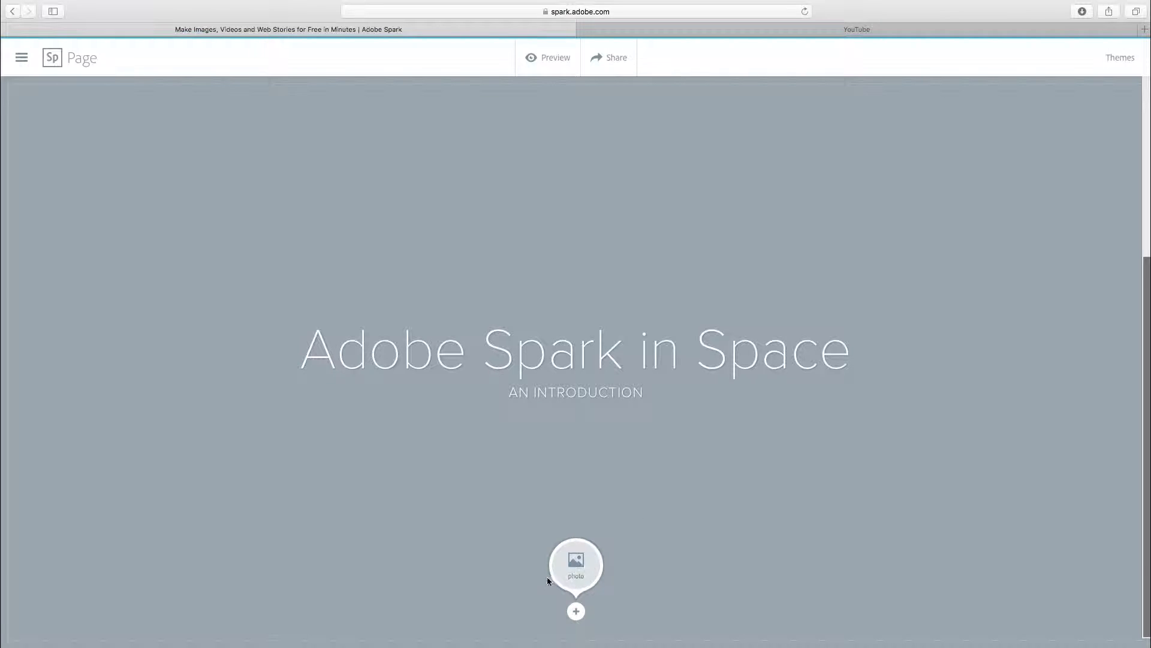
left_click(575, 567)
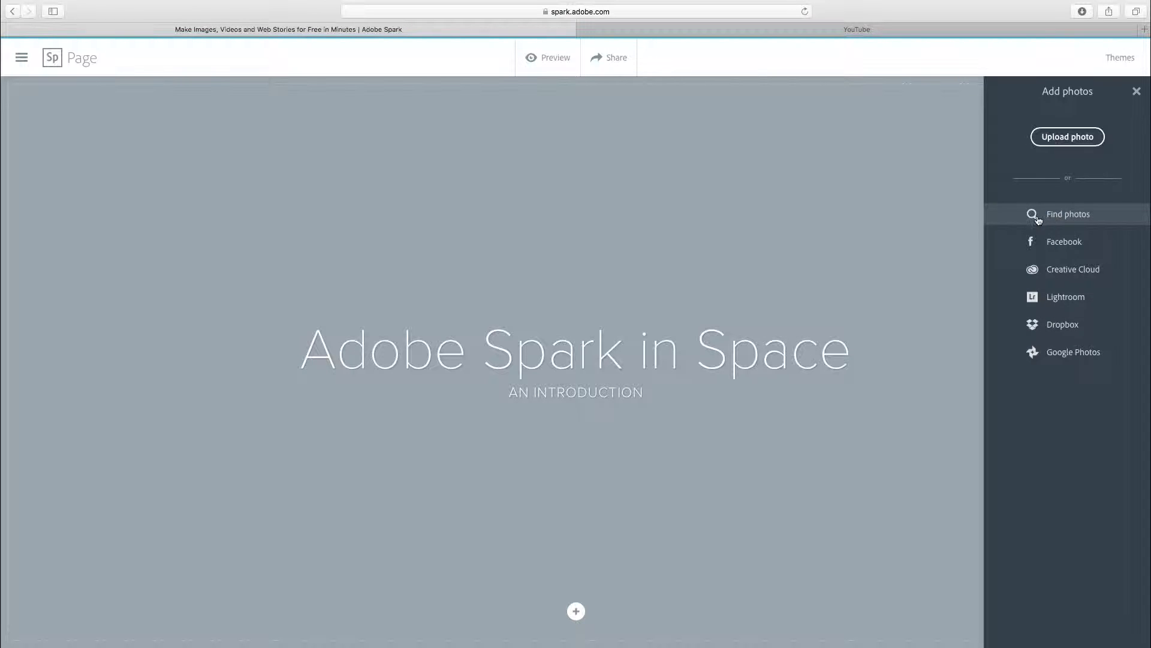
left_click(1065, 216)
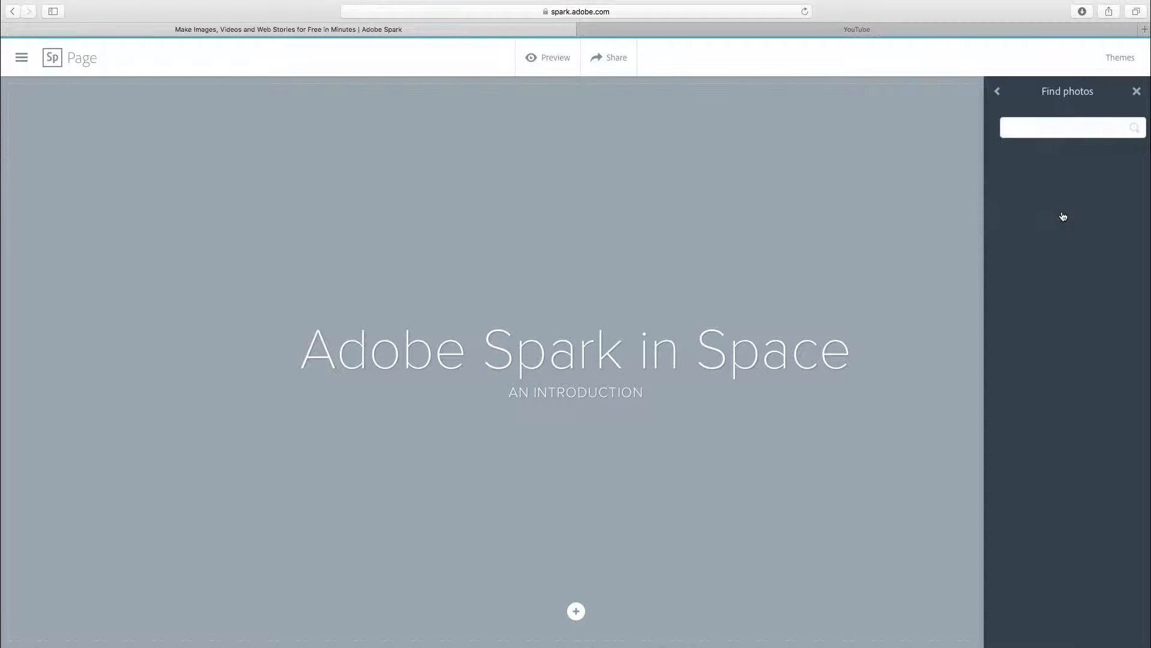
type("Space")
key("Return")
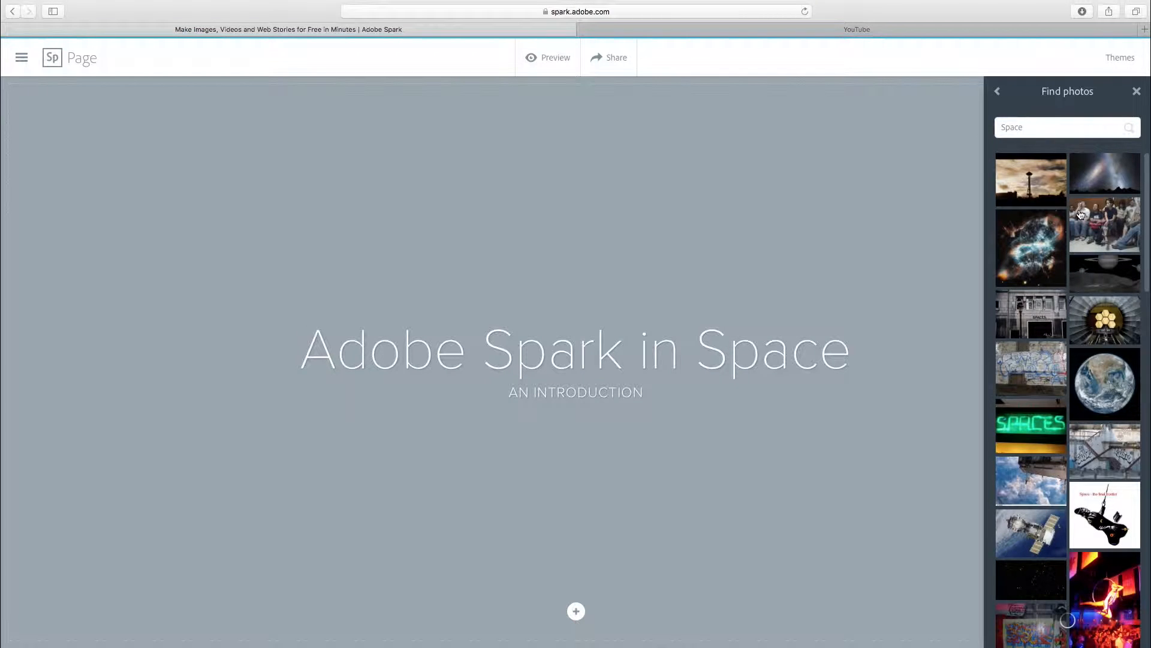
left_click(1105, 172)
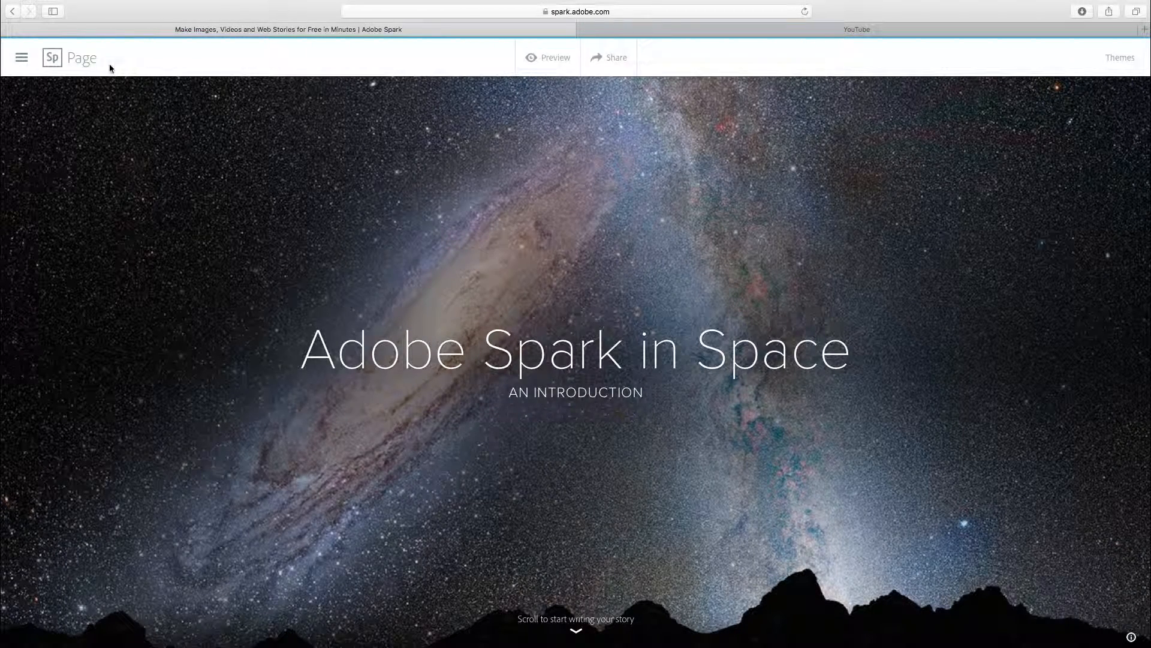
Add a text block below the title section reading "Welcome to my Spark Page"
scroll(448, 203, "down", 2)
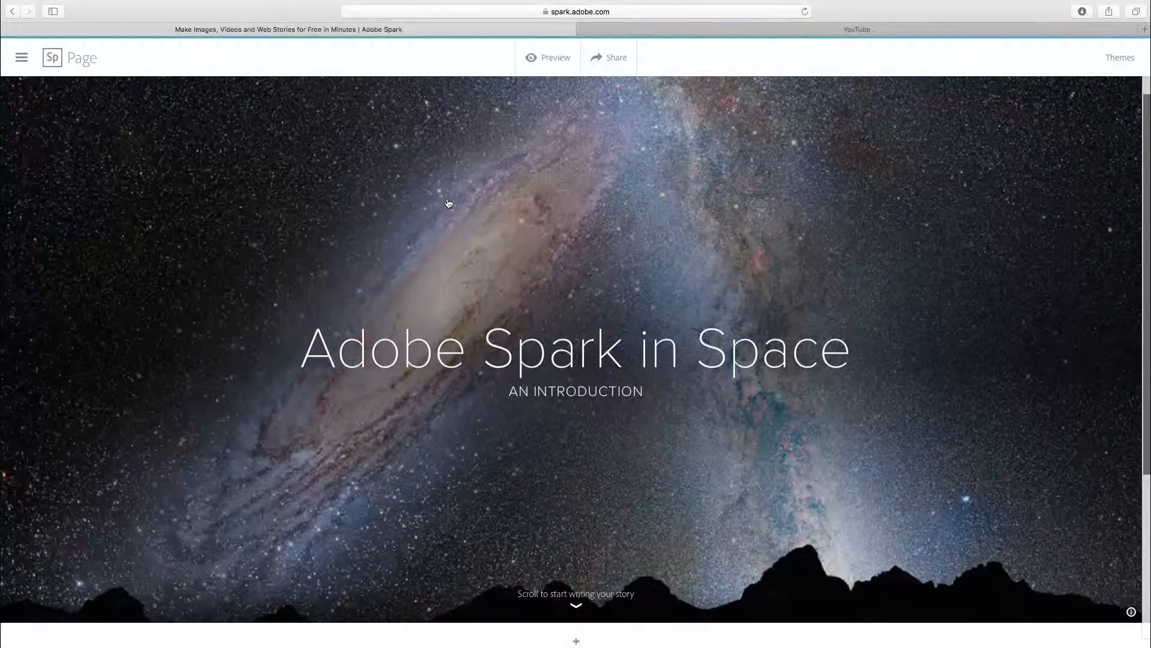
scroll(448, 203, "down", 4)
scroll(447, 202, "down", 1)
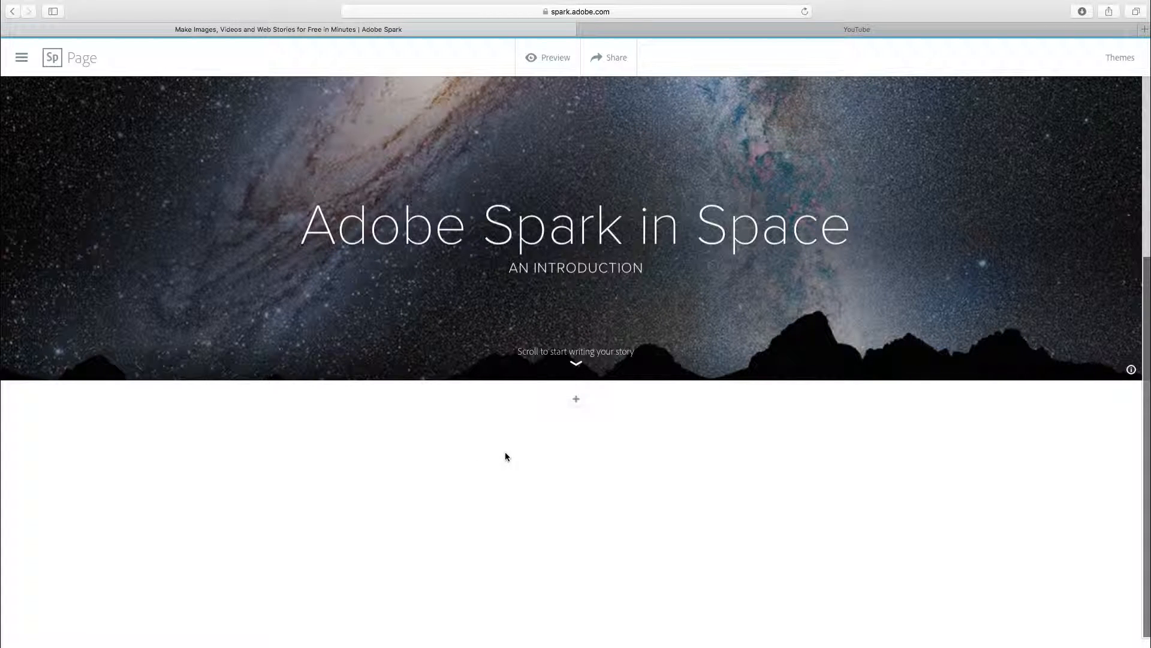
left_click(577, 400)
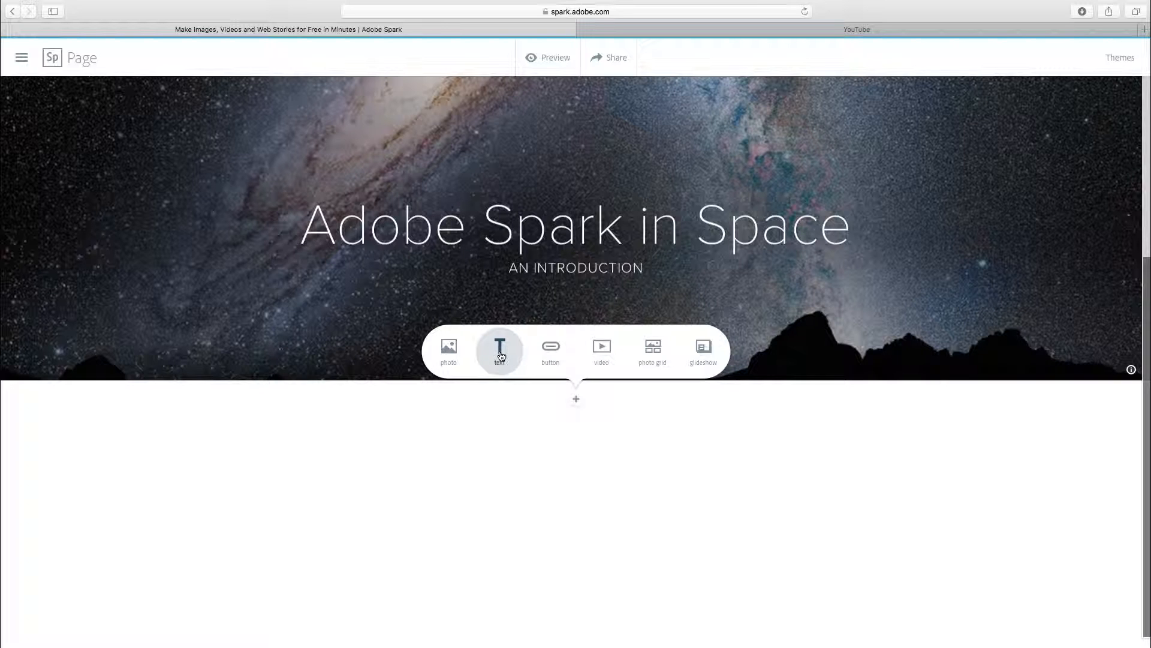
left_click(501, 356)
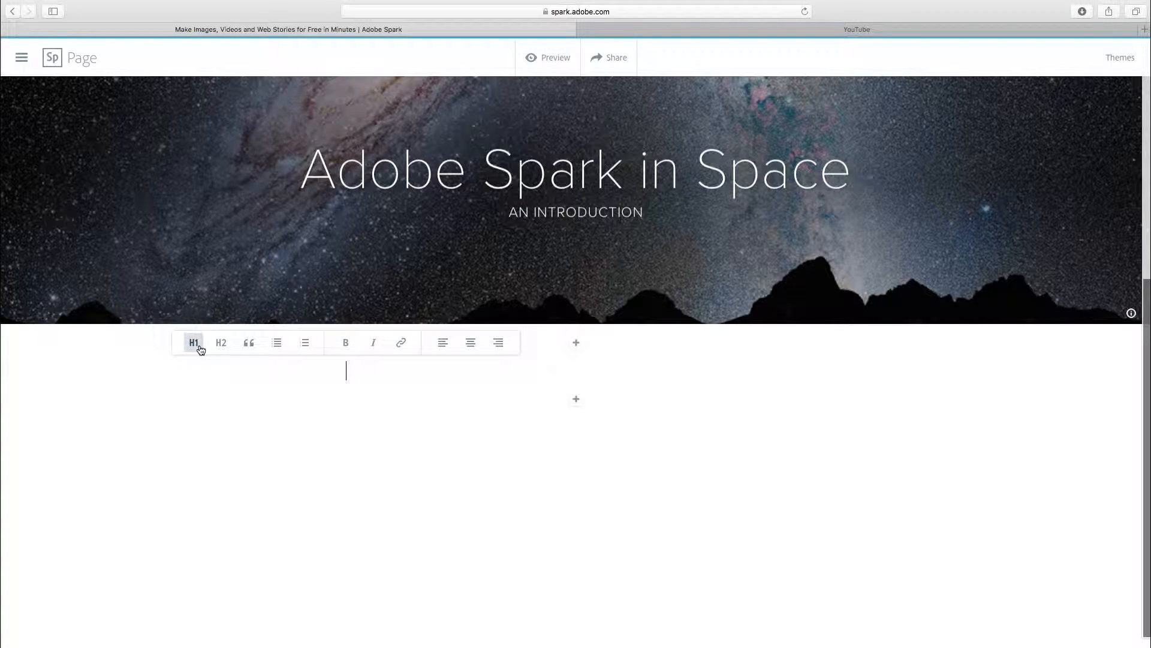
type("Welc")
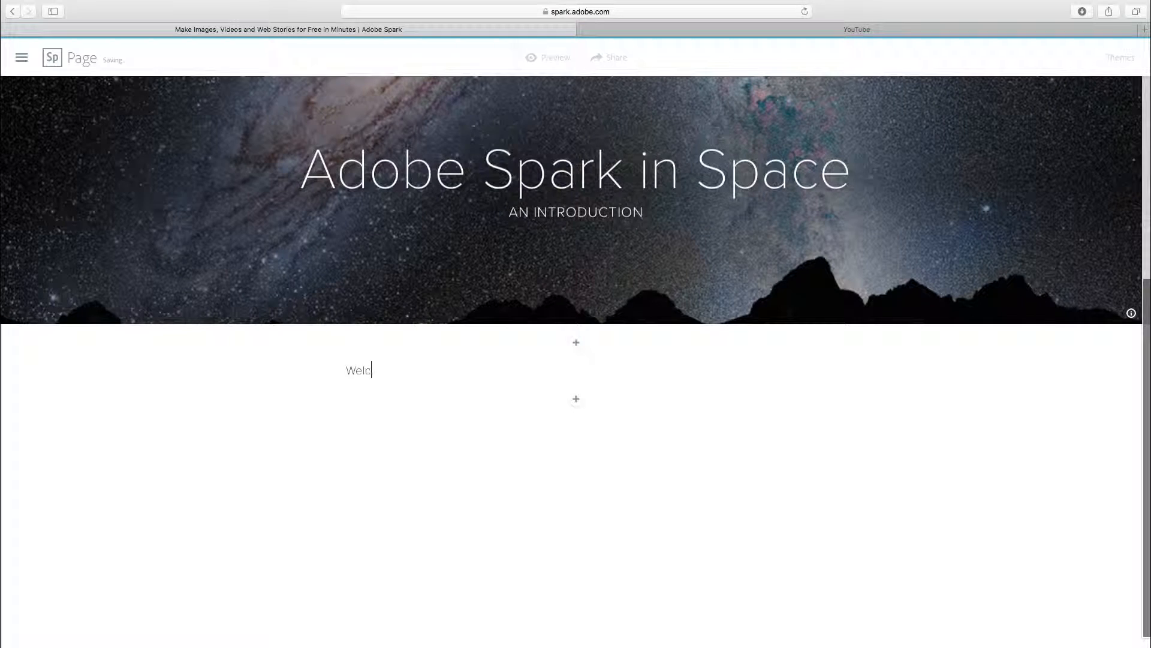
type("ome to my Spark Page")
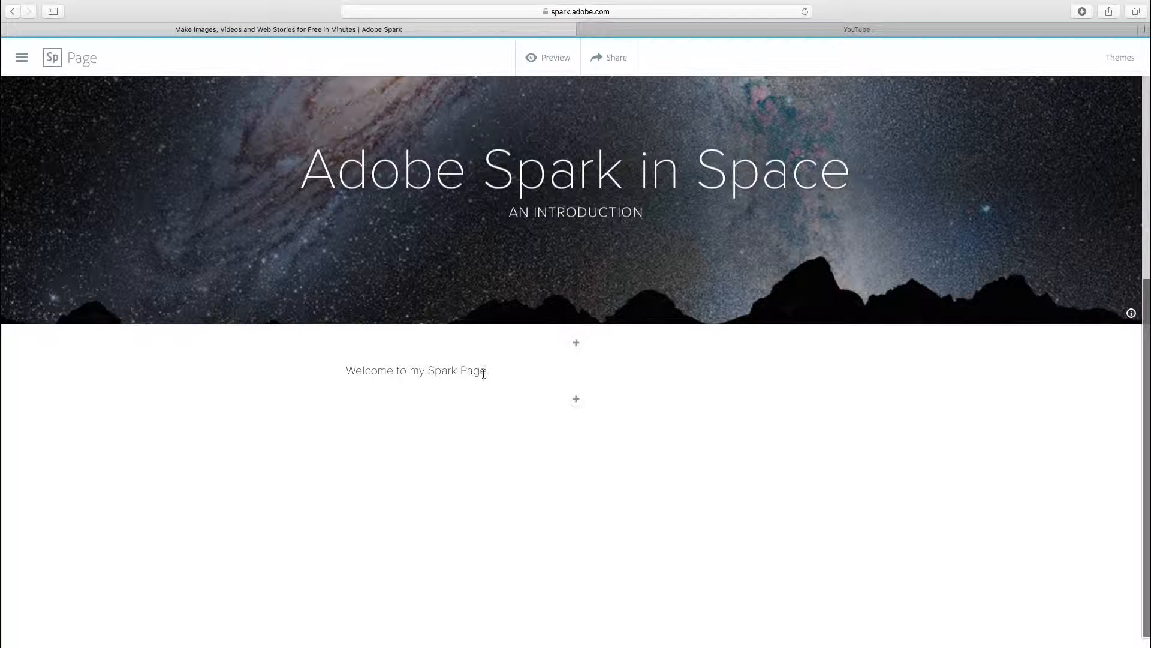
Try the H1, H2, quote, bulleted list and numbered list styles on the whole welcome text
left_click_drag(487, 370, 347, 369)
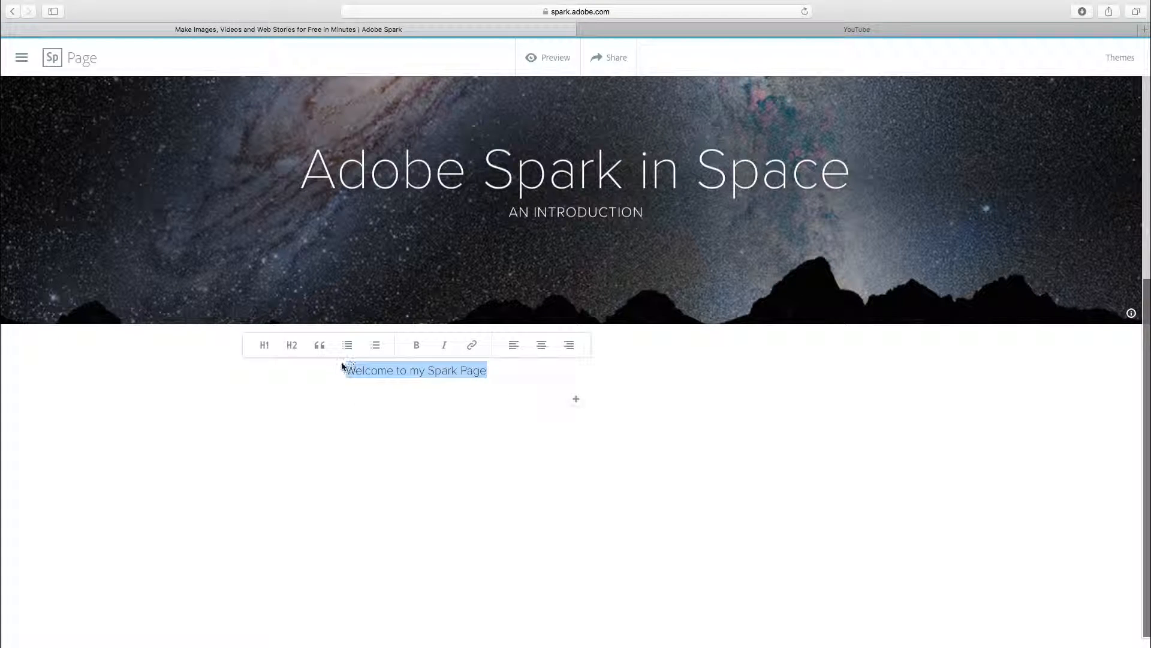
left_click(264, 345)
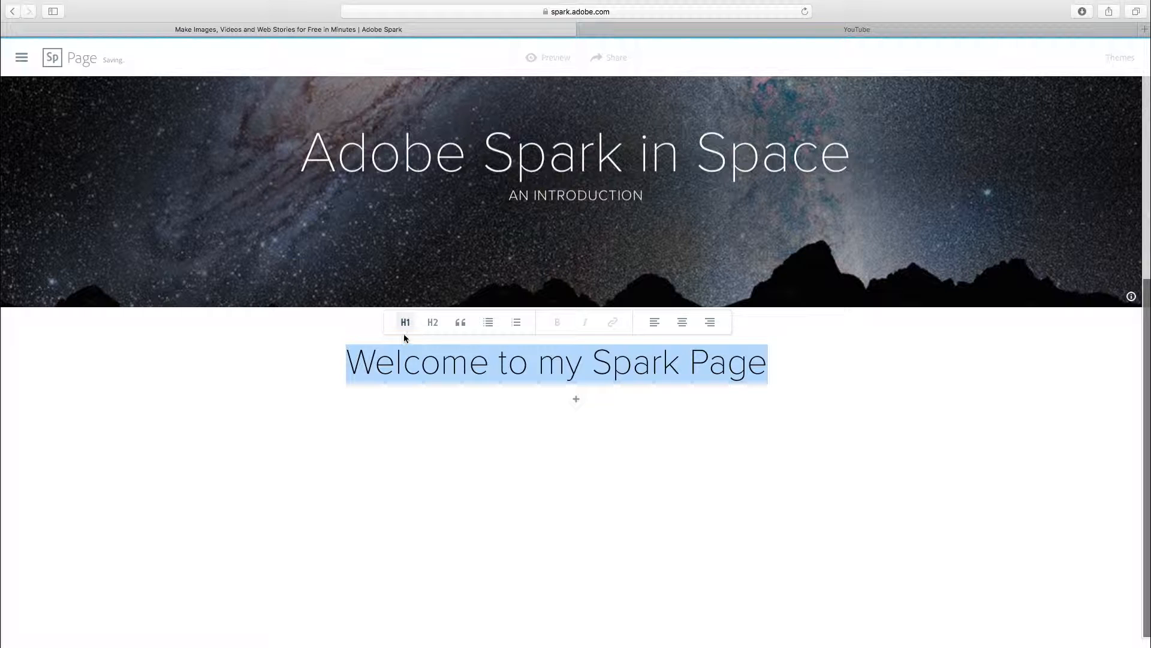
left_click(430, 324)
left_click(359, 342)
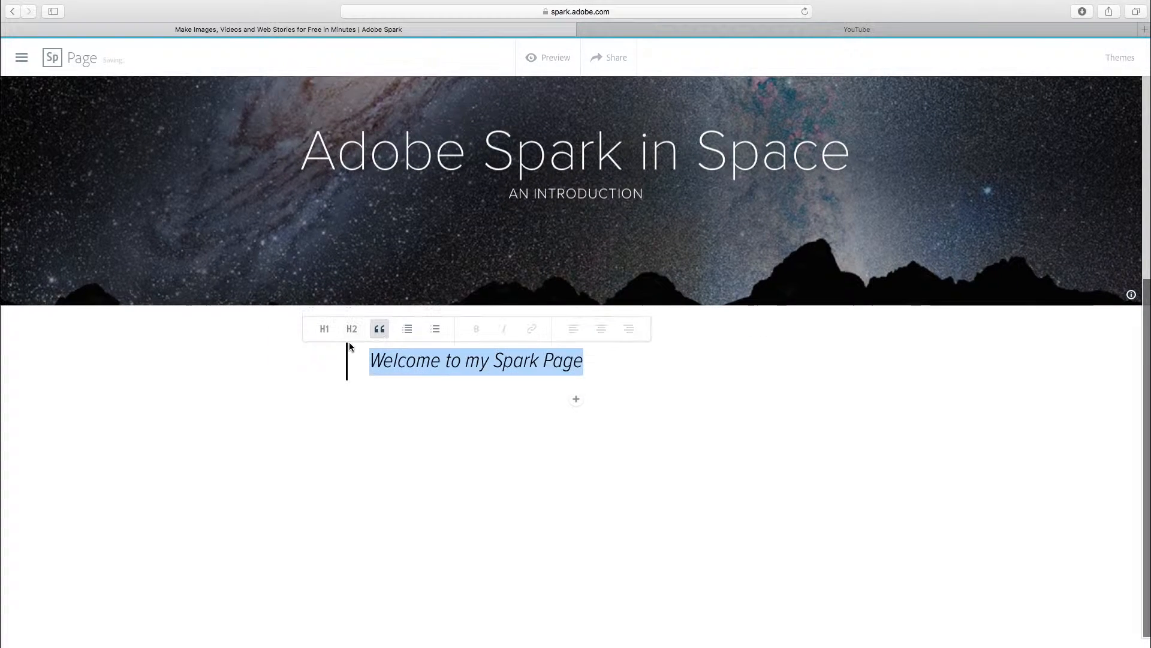
left_click(407, 329)
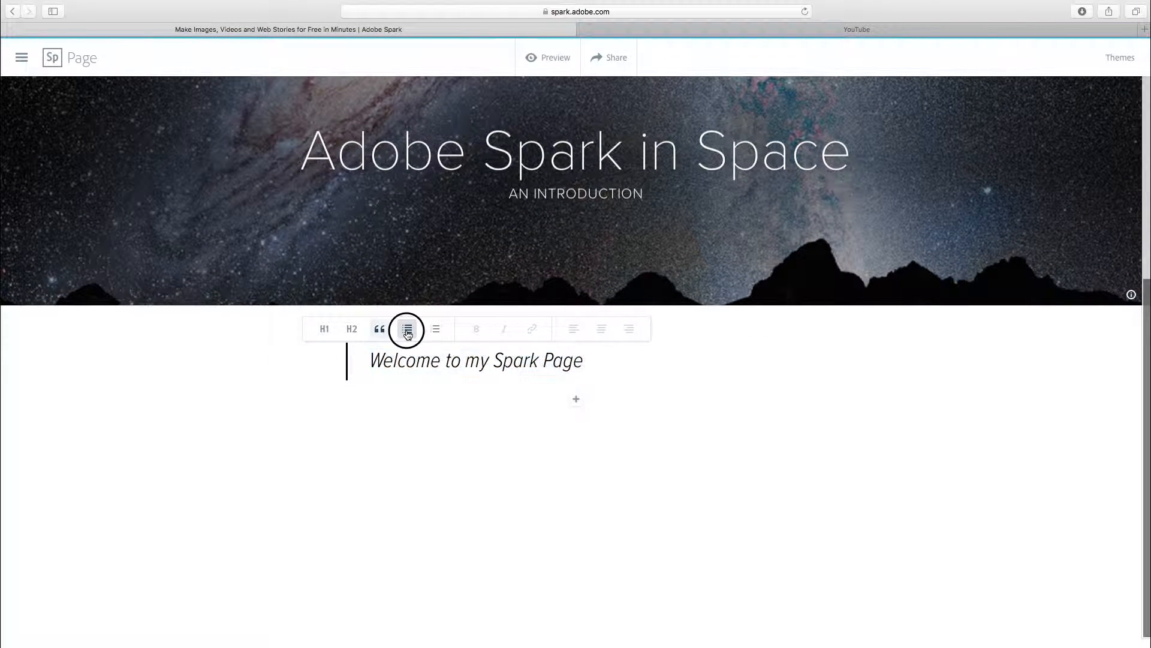
left_click(398, 346)
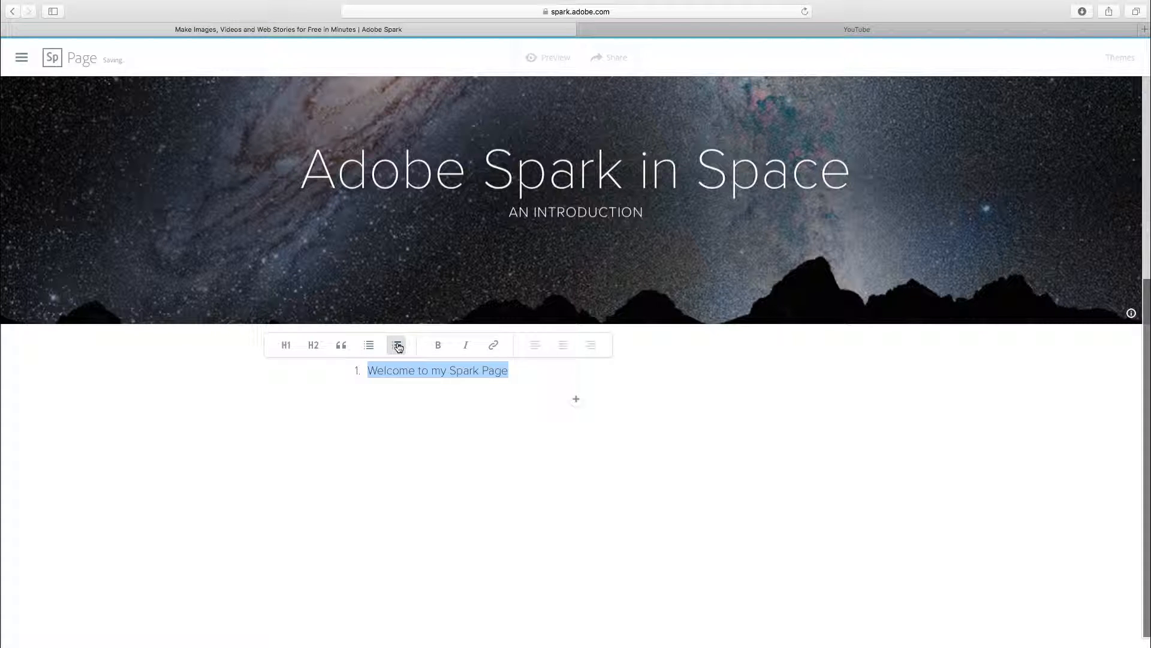
Make the welcome text bold and italic, and open its link settings without saving a link
left_click(439, 345)
left_click(469, 346)
left_click(497, 347)
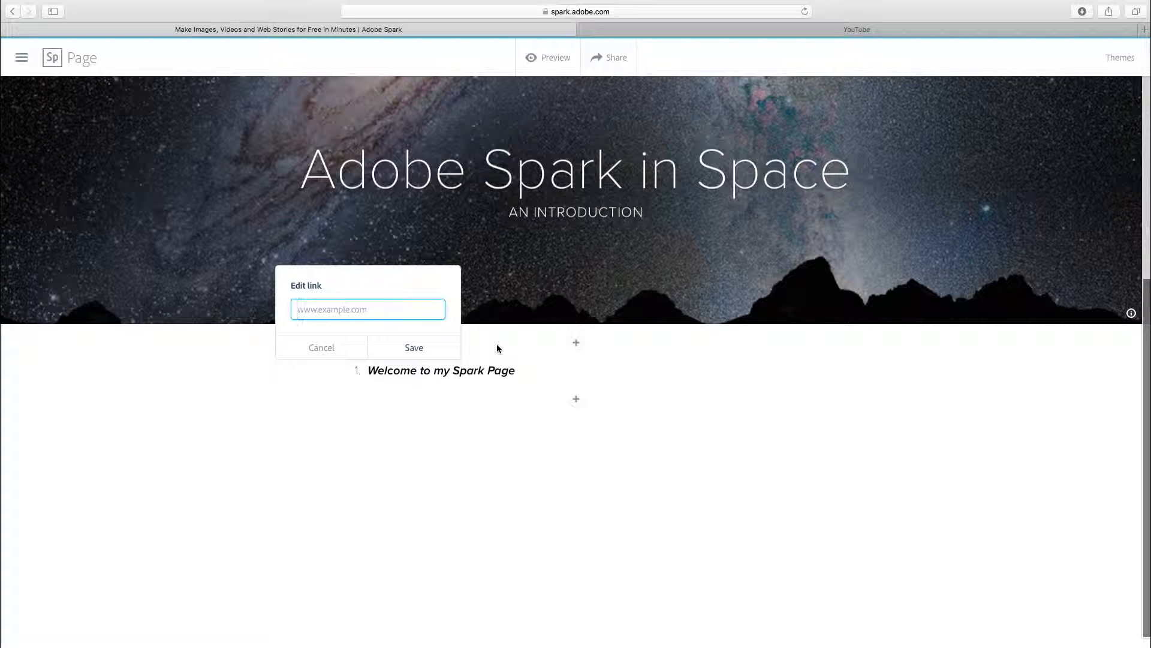
left_click(331, 346)
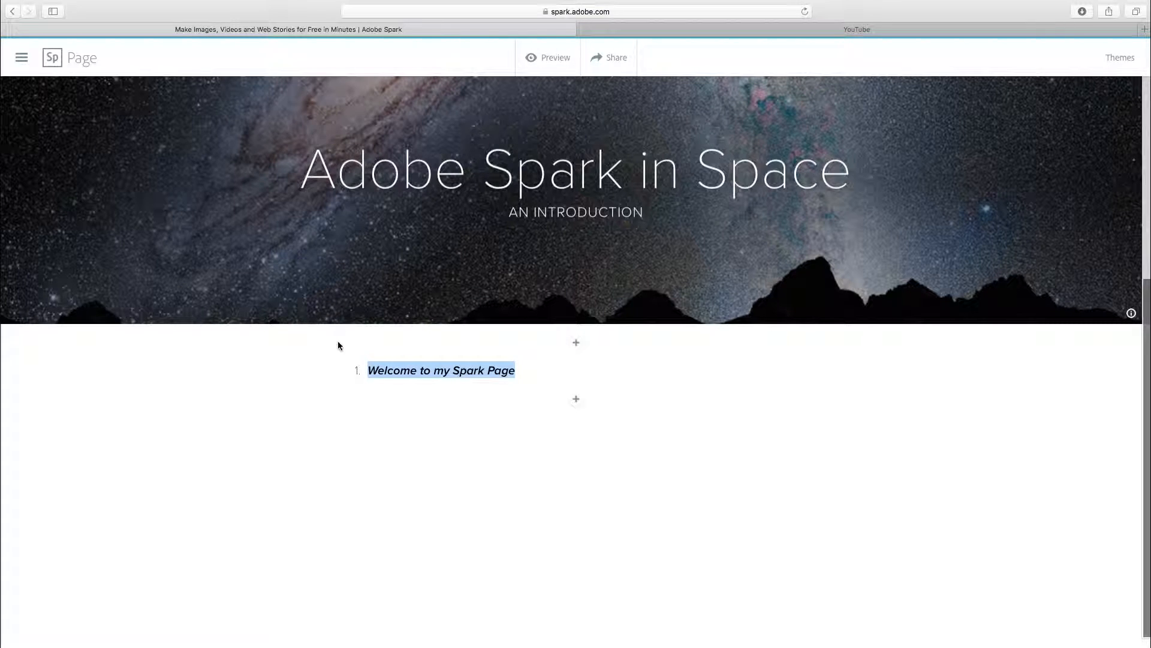
Remove the bold, italic and numbered list formatting from the welcome text
left_click(520, 370)
left_click_drag(519, 369, 380, 368)
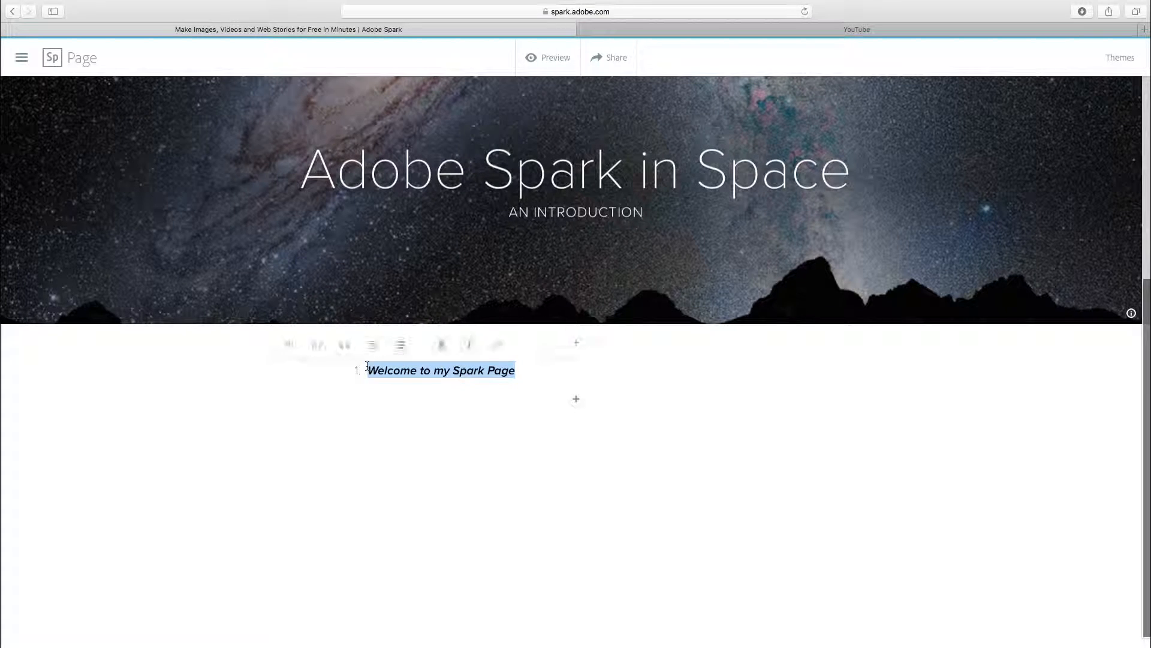
left_click(442, 346)
left_click(469, 346)
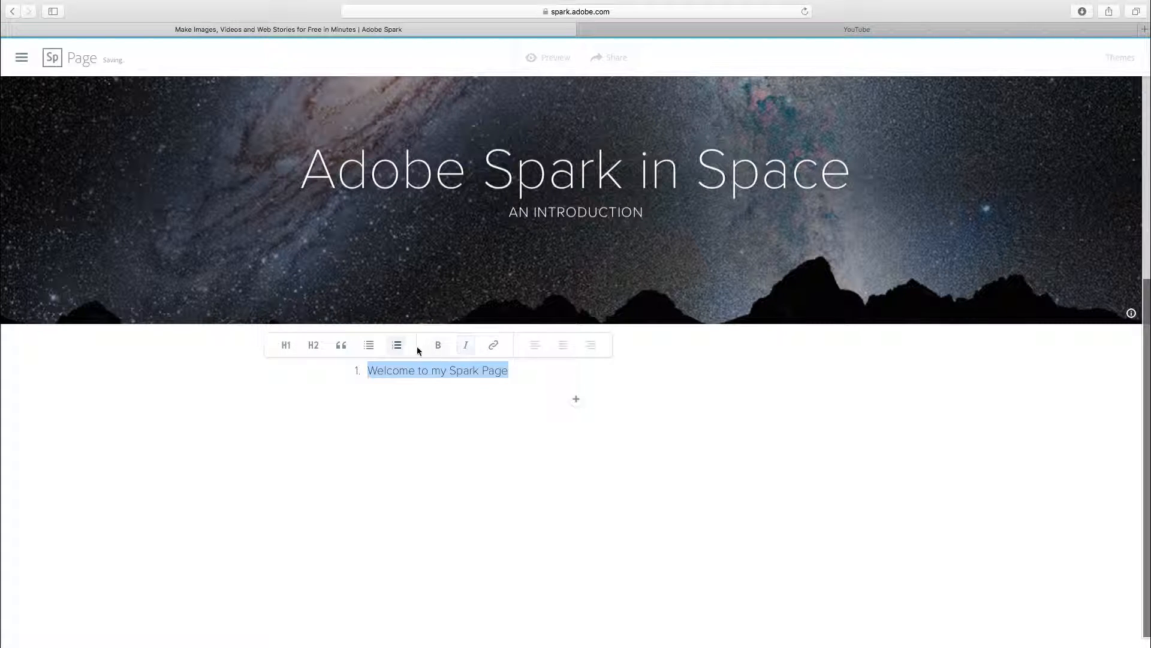
left_click(398, 346)
Try right alignment on the welcome text and settle on centre alignment
left_click(539, 345)
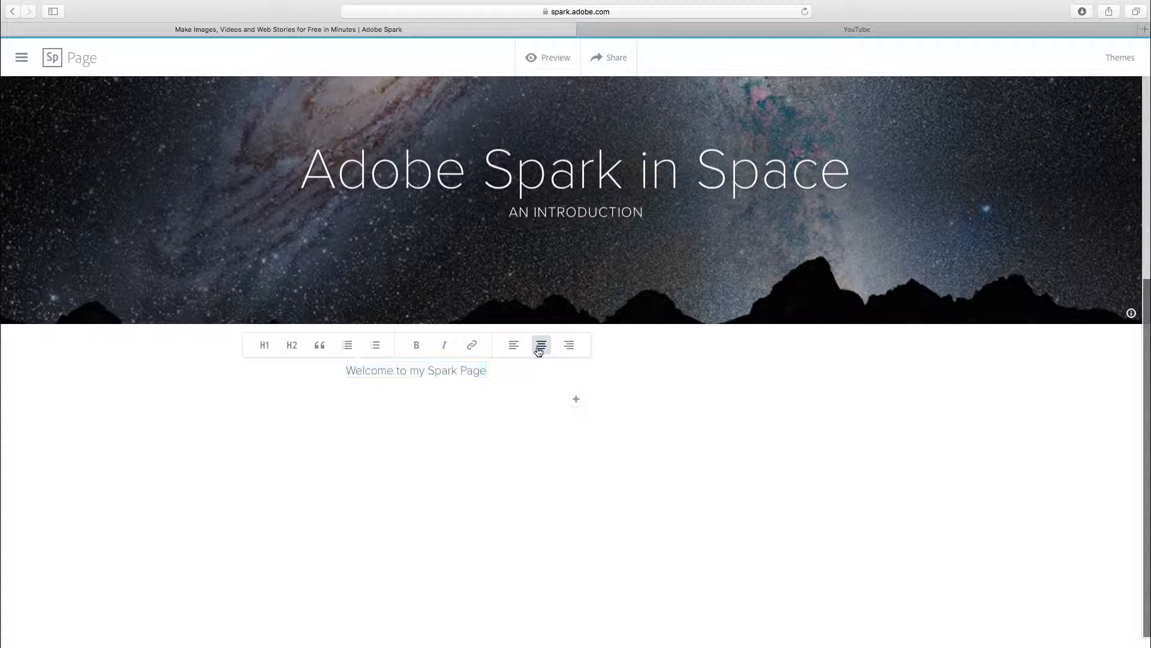
left_click(569, 345)
left_click(541, 344)
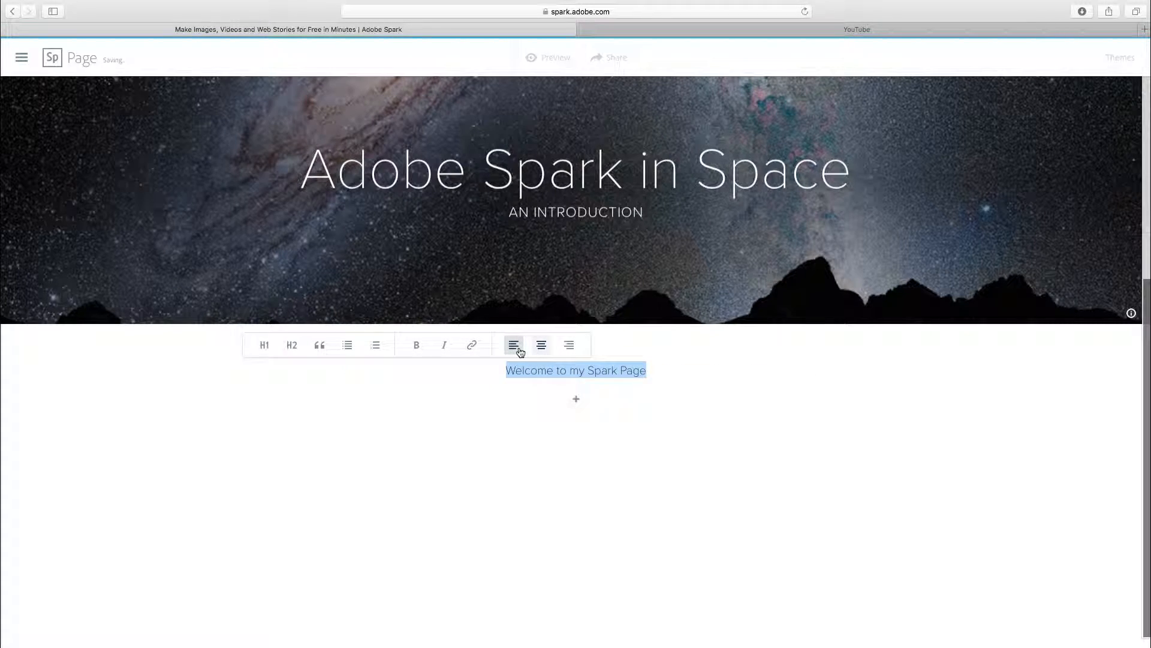
left_click(660, 367)
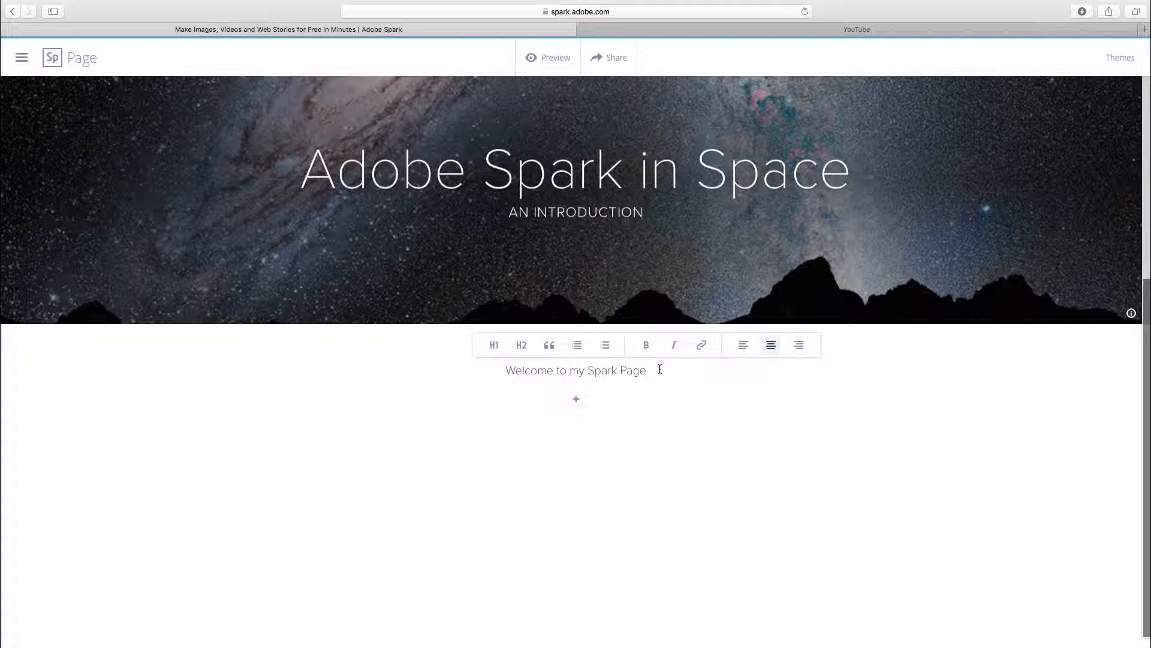
Append the filler text "ehfefief ejfefkjebfiefigrhgirurgrevirgfirghru" to the end of the welcome line
type("ehfefief")
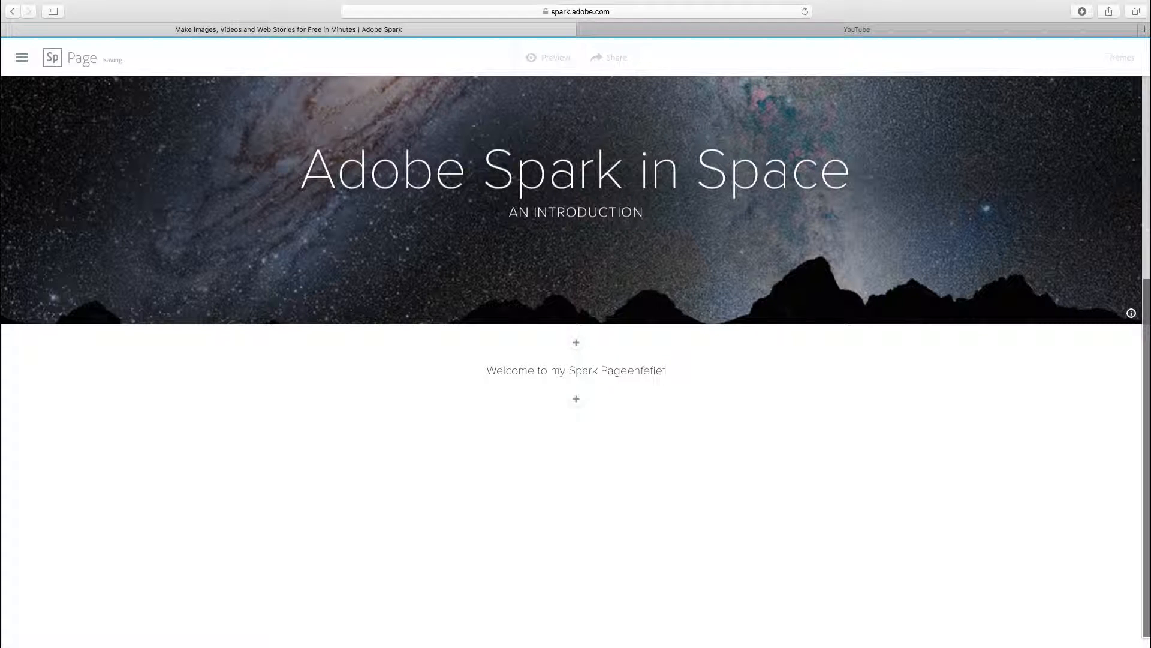
type(" ejfefkjebfiefigrhgiru")
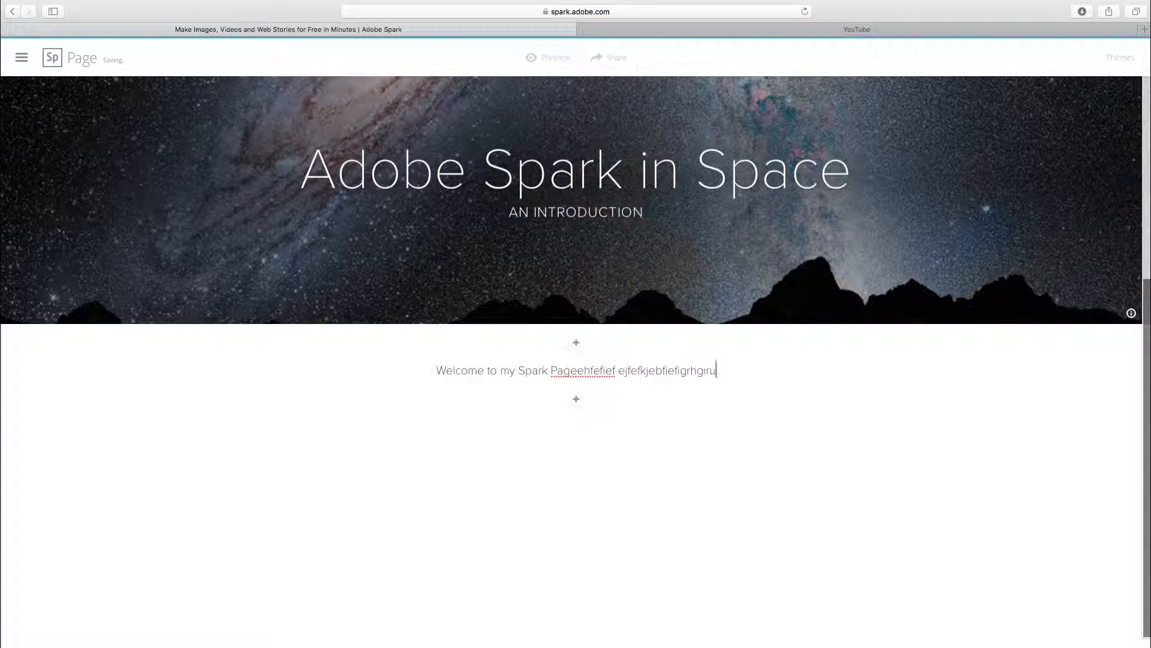
type("rgrevirgfirghru")
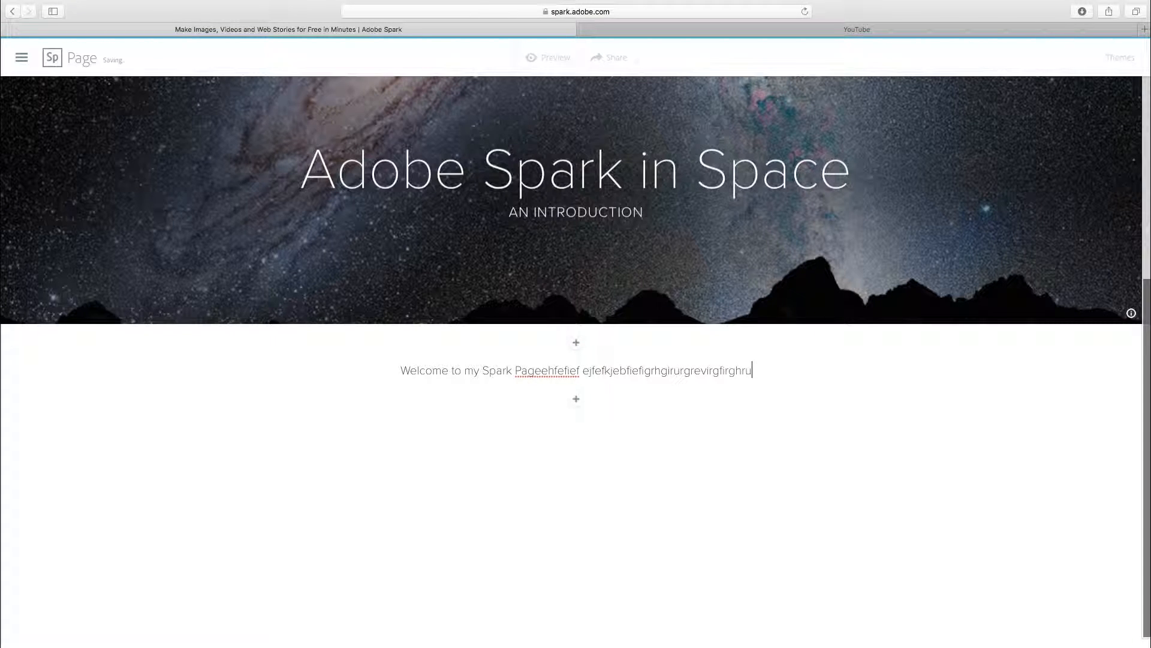
Add a new paragraph below the welcome line reading "This is my second paragraph"
key("Return")
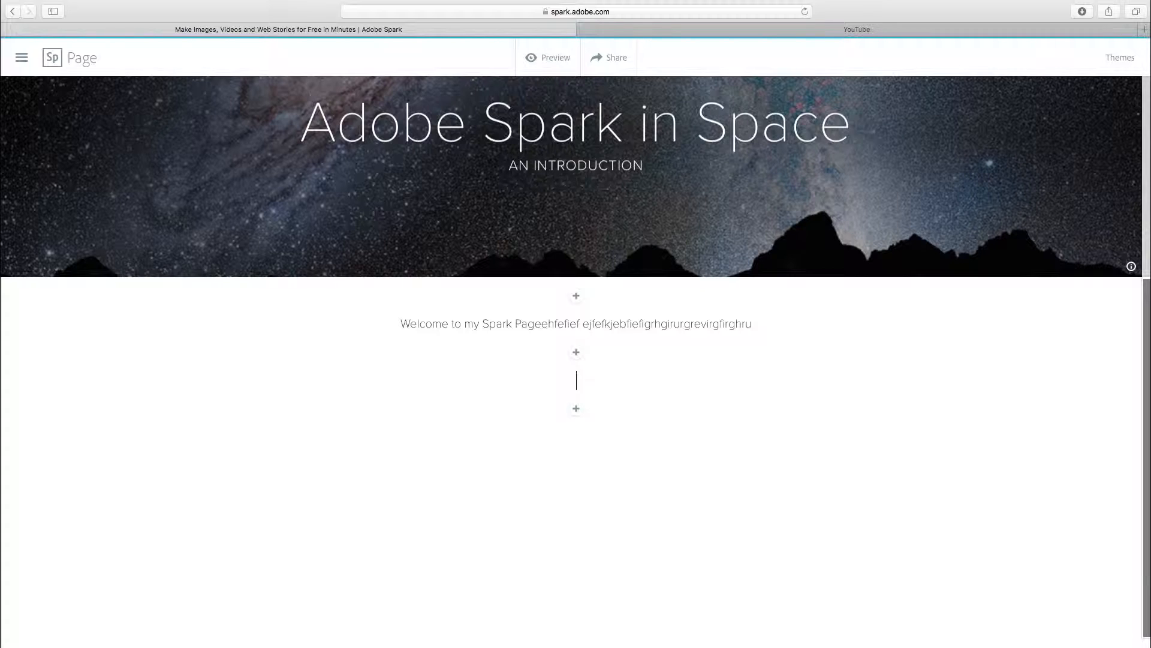
type("This")
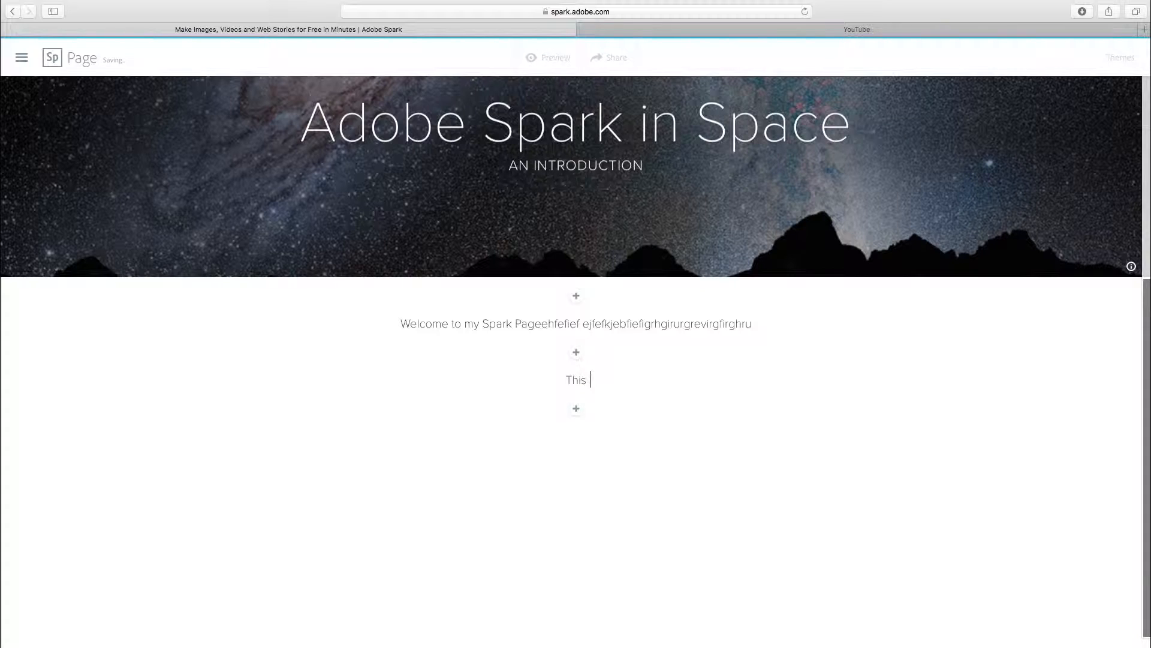
type(" is my s")
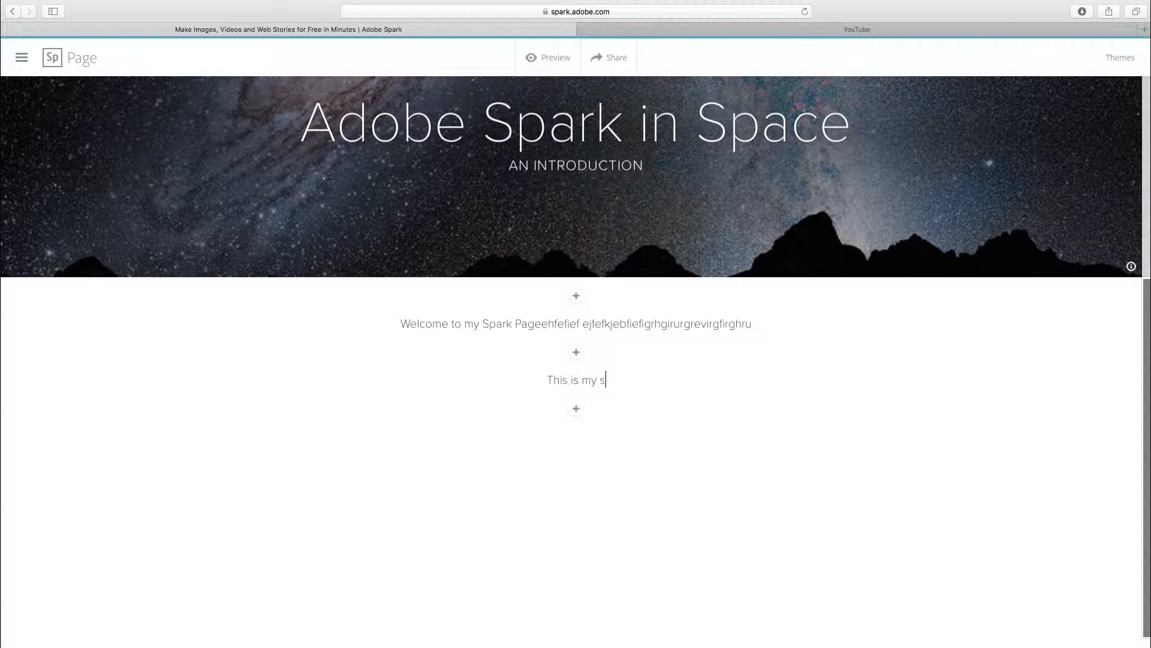
type("econd paragraph")
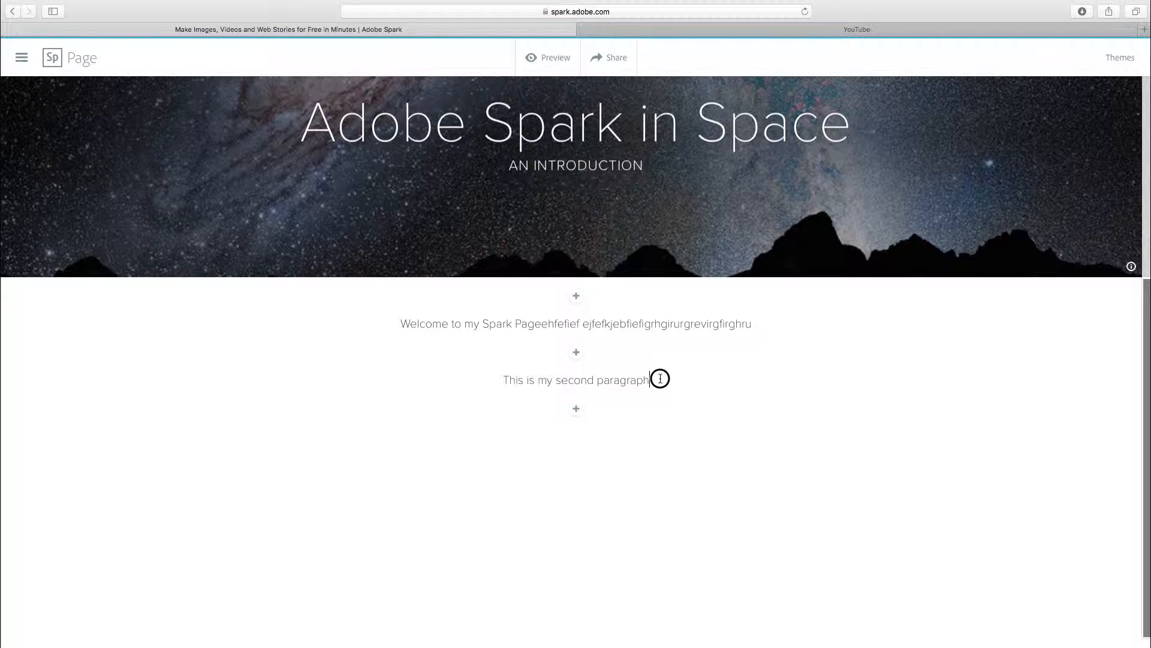
Apply the H2 style to the whole second paragraph
left_click_drag(658, 379, 496, 379)
left_click(452, 355)
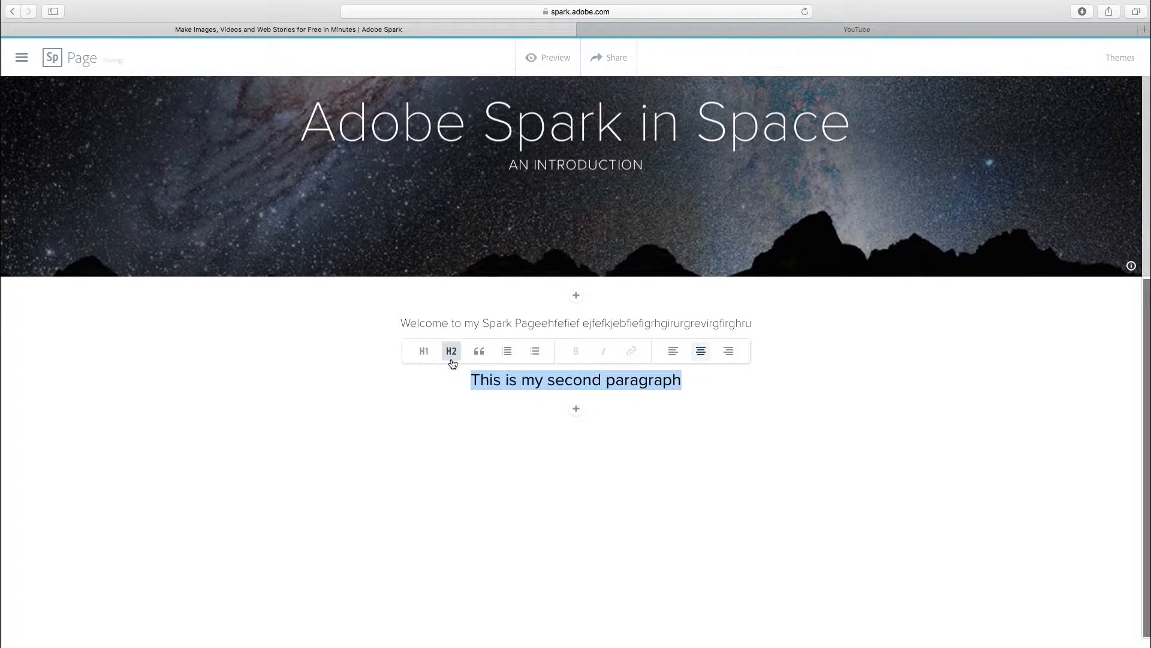
left_click(554, 379)
left_click(708, 399)
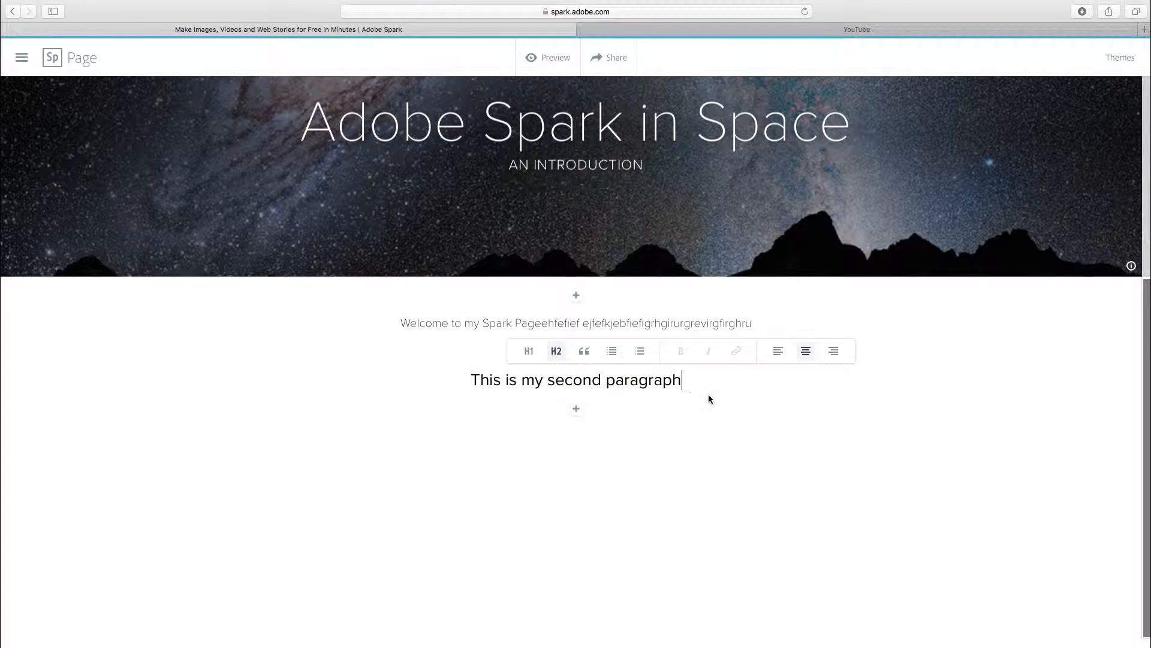
left_click(697, 421)
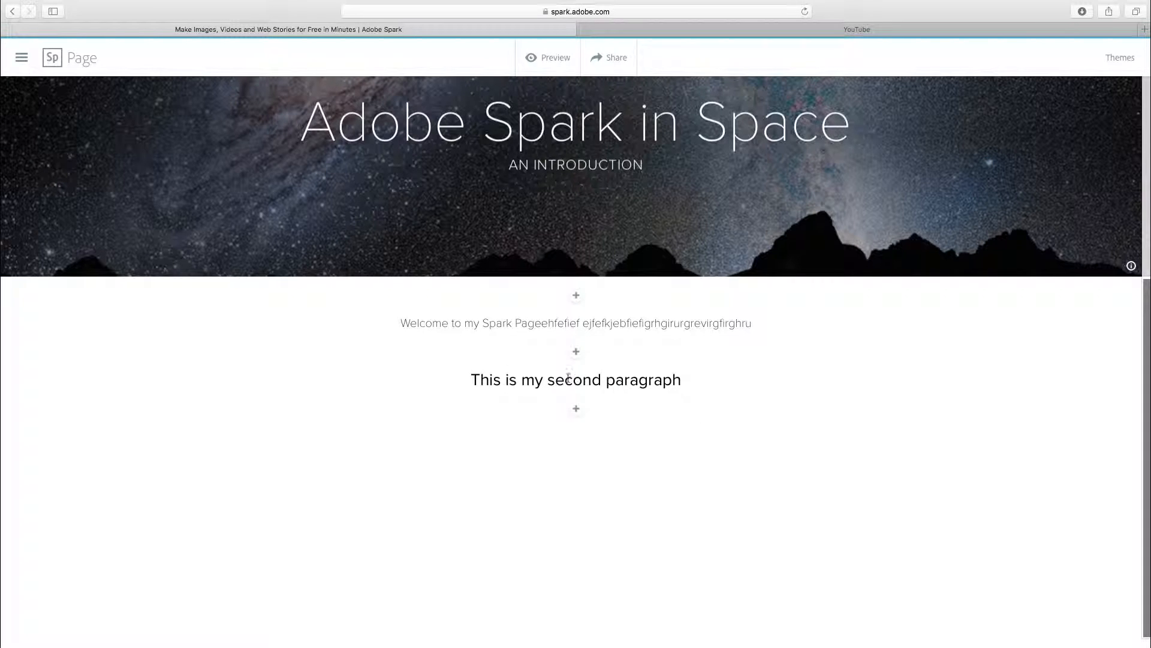
Align the second paragraph to the left
left_click(480, 379)
left_click(744, 381)
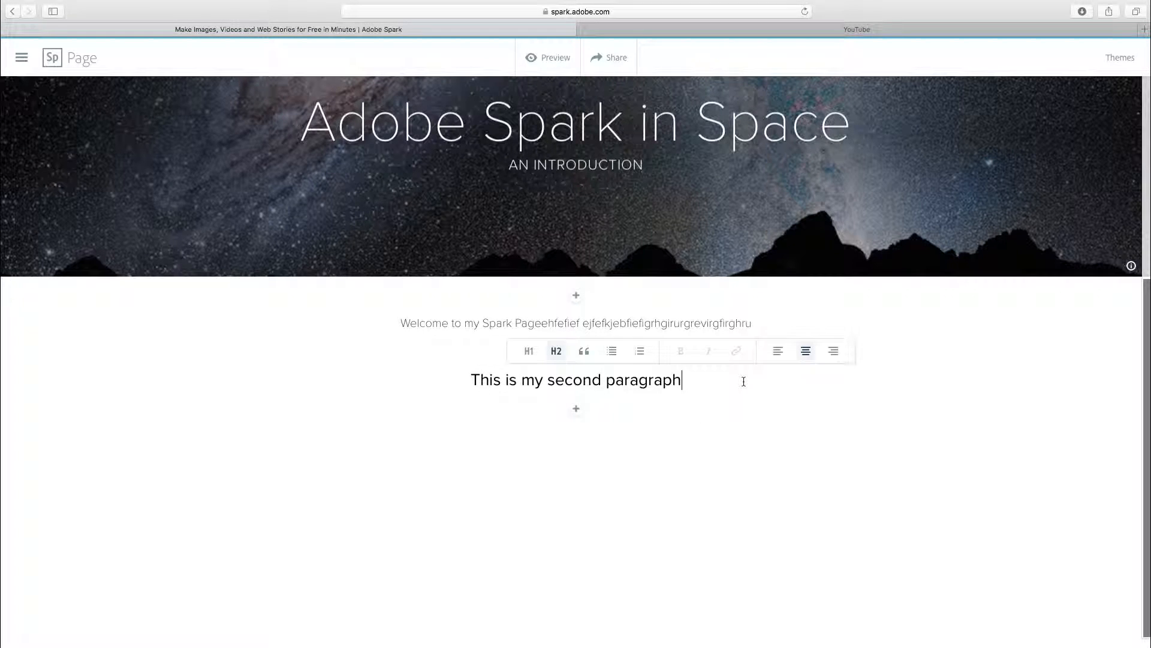
left_click(769, 357)
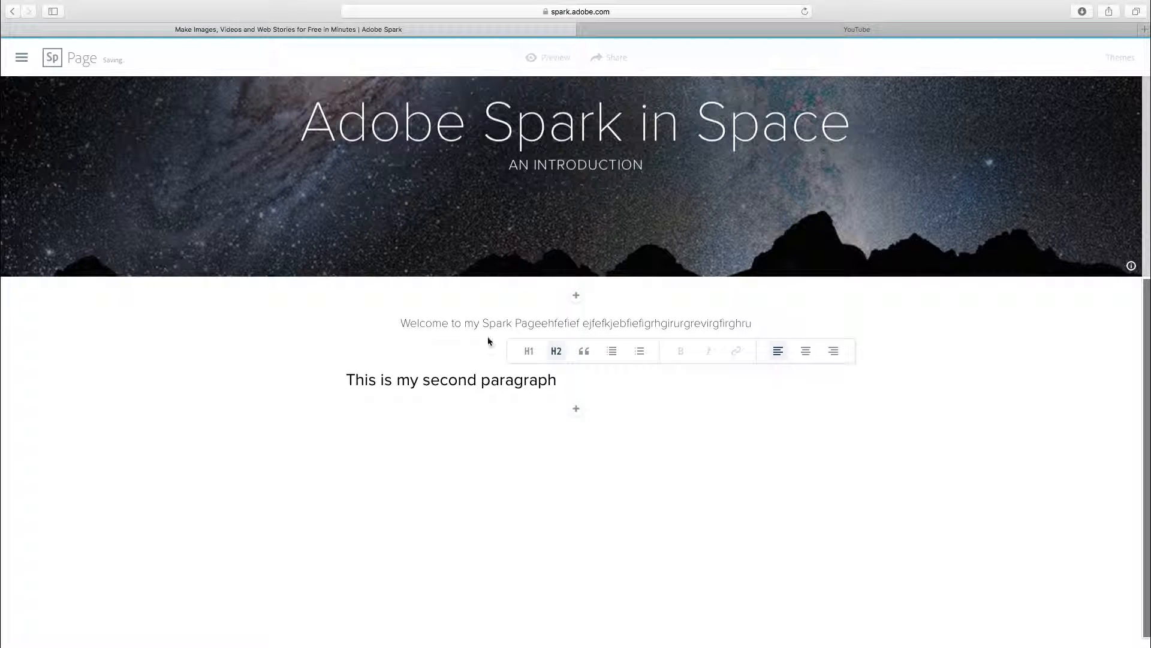
left_click(658, 422)
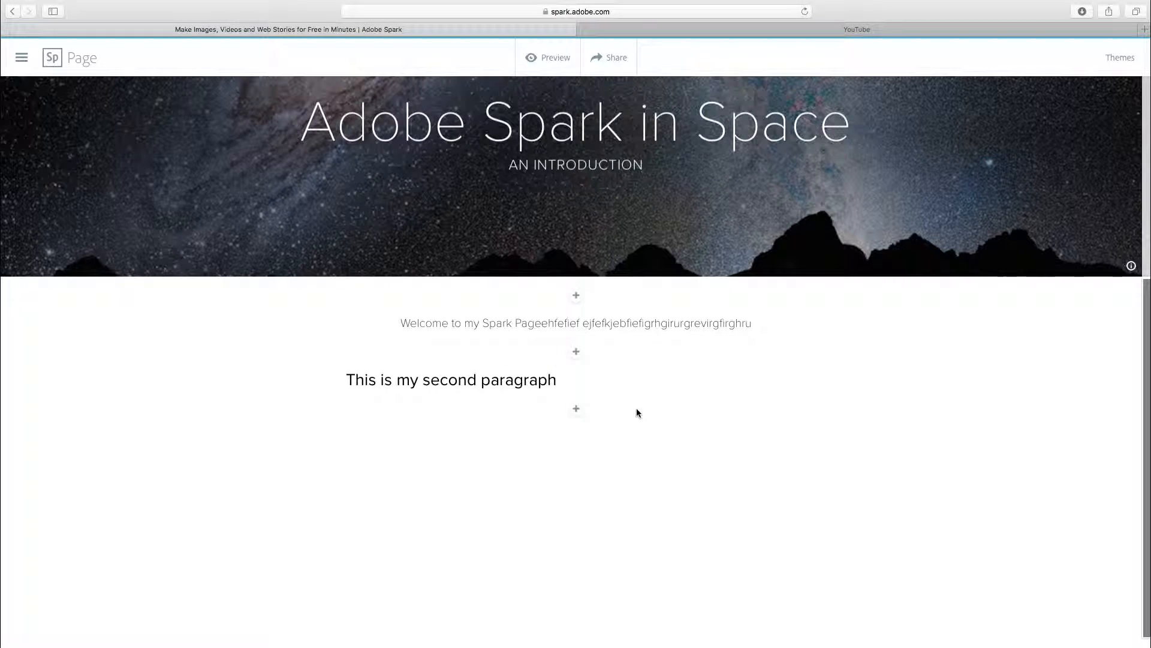
Insert the photo of gold hexagonal mirrors from a "Space" photo search below the second paragraph
left_click(576, 410)
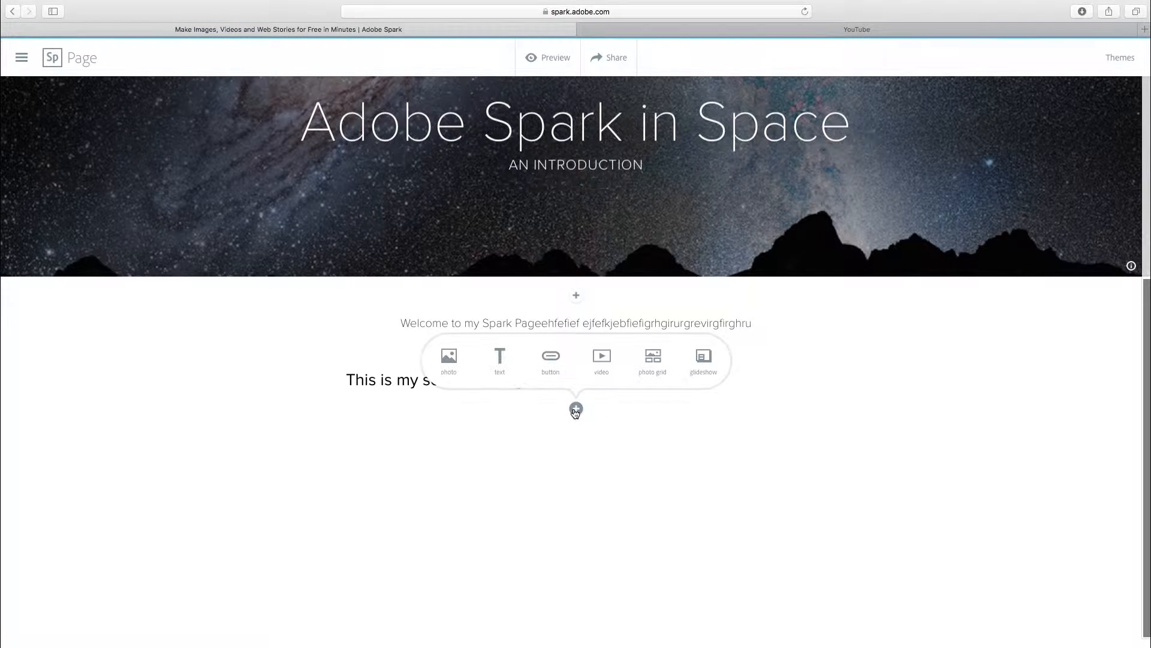
left_click(451, 359)
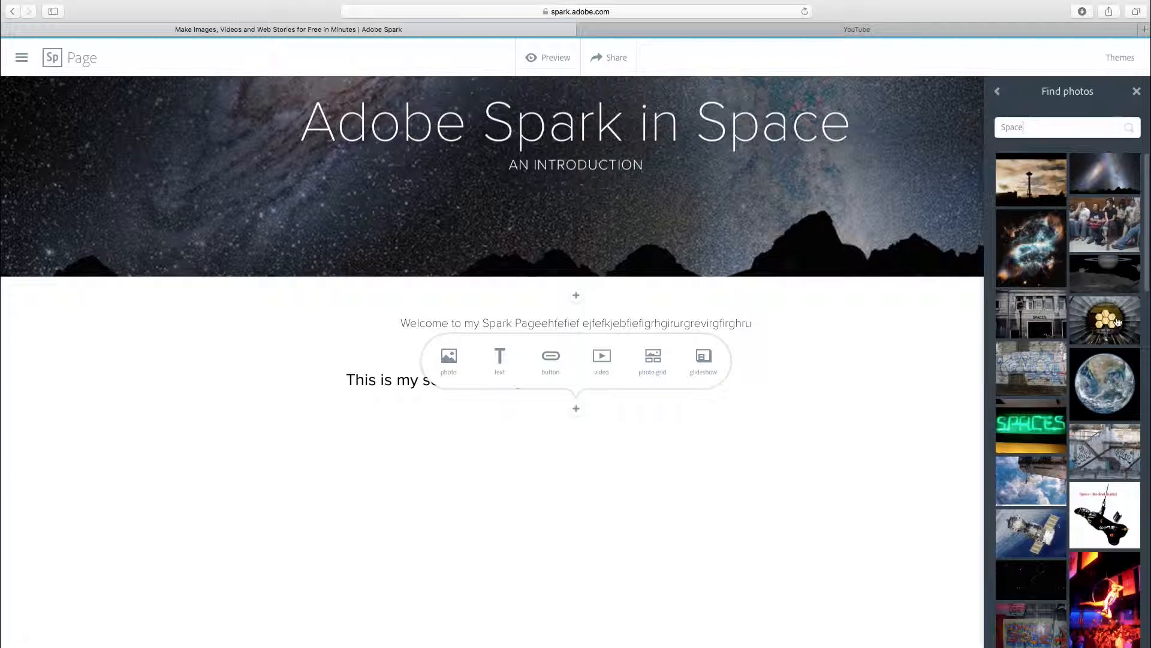
left_click(1095, 320)
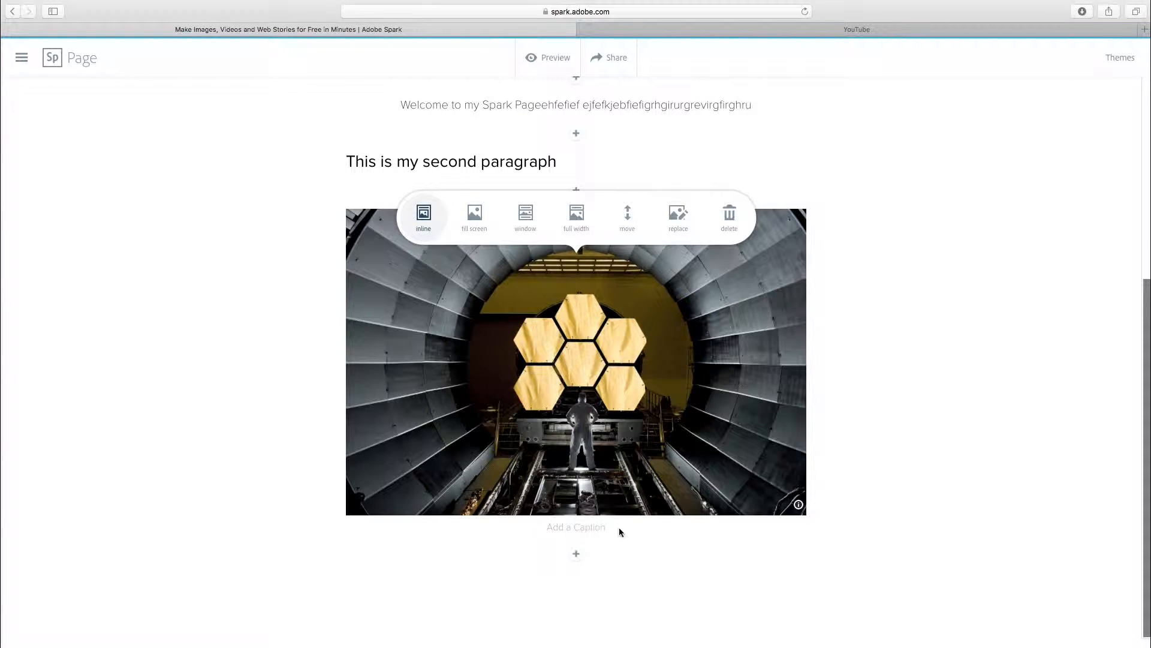
Try the fill screen and window layouts on the hexagonal mirror photo and check how the window layout behaves while scrolling
left_click(474, 216)
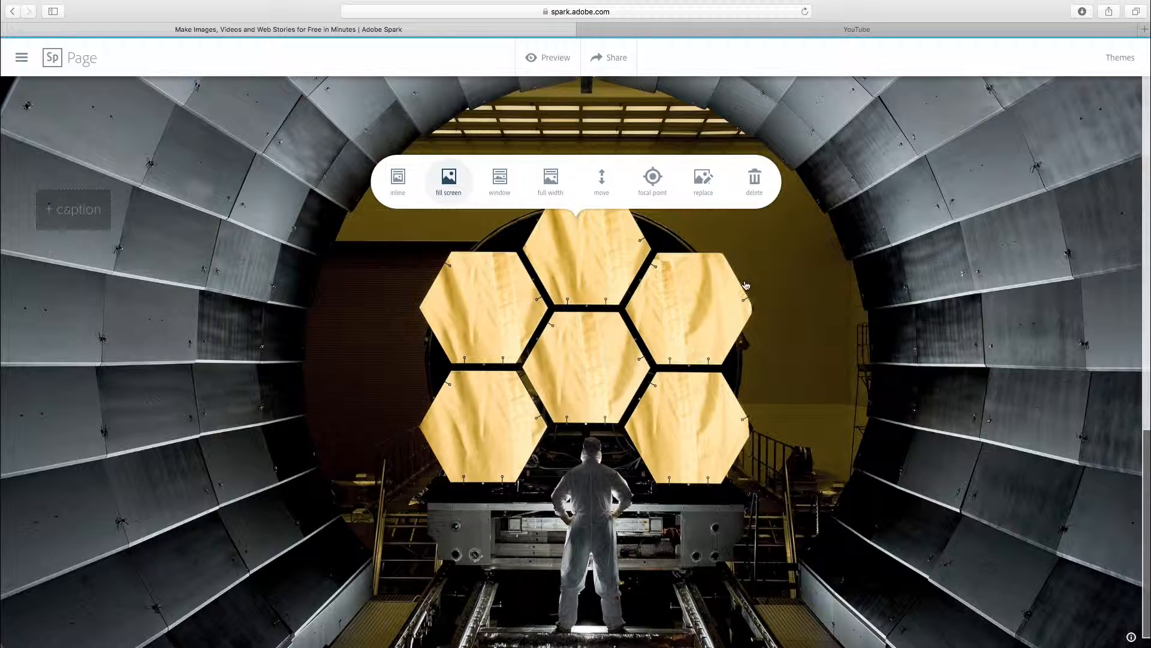
left_click(501, 180)
scroll(502, 207, "down", 2)
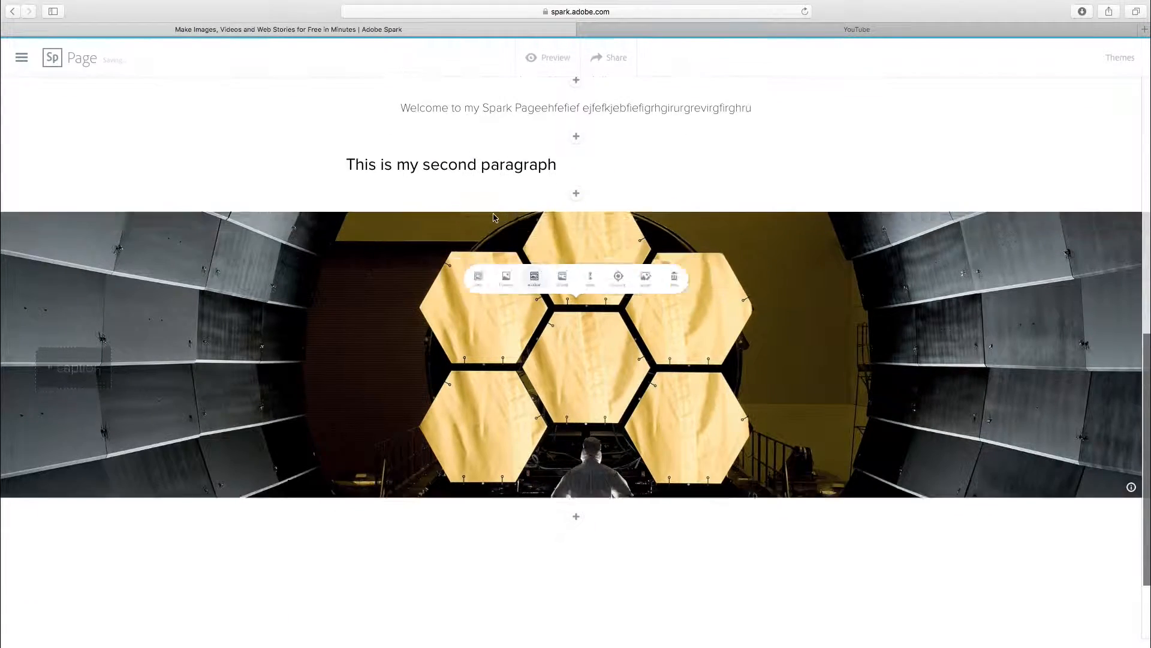
scroll(495, 220, "up", 6)
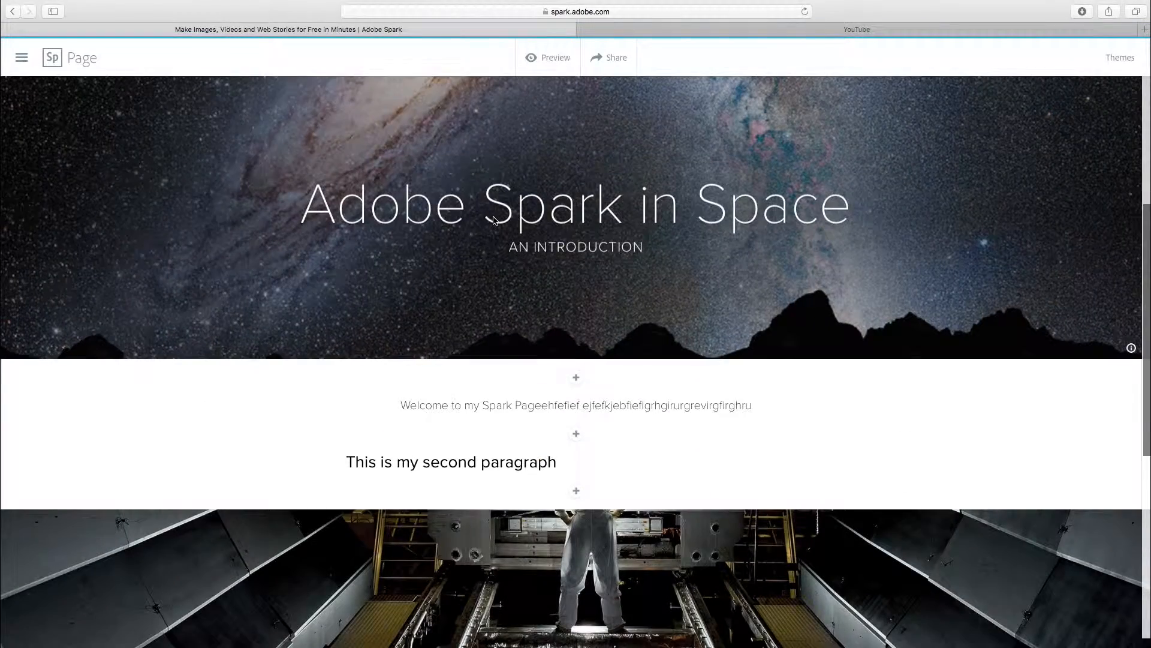
scroll(494, 219, "down", 2)
scroll(495, 221, "up", 1)
scroll(494, 220, "down", 5)
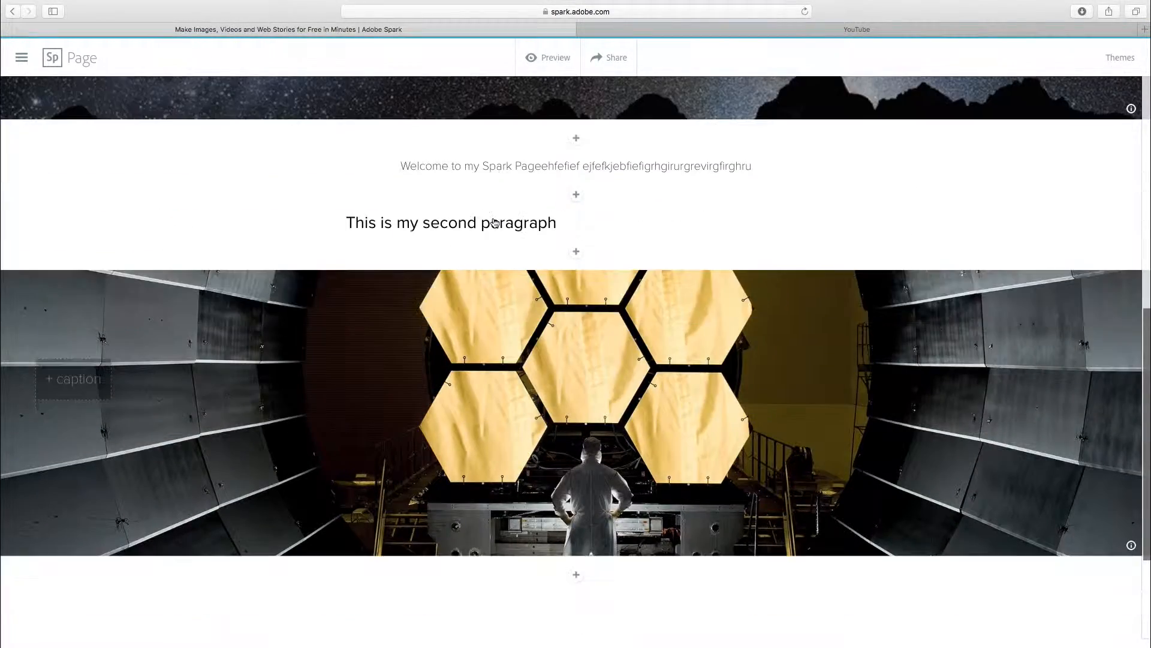
scroll(494, 218, "down", 6)
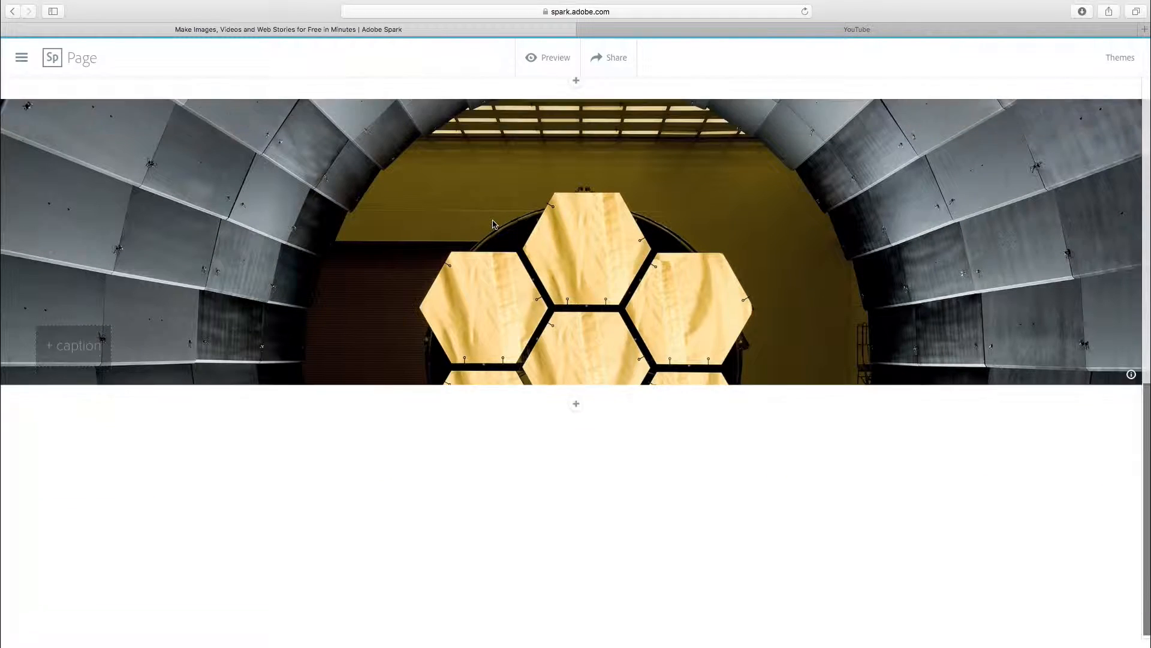
scroll(494, 225, "up", 3)
scroll(494, 226, "up", 4)
Try the full width layout on the mirror photo and view the whole image within the page
left_click(570, 346)
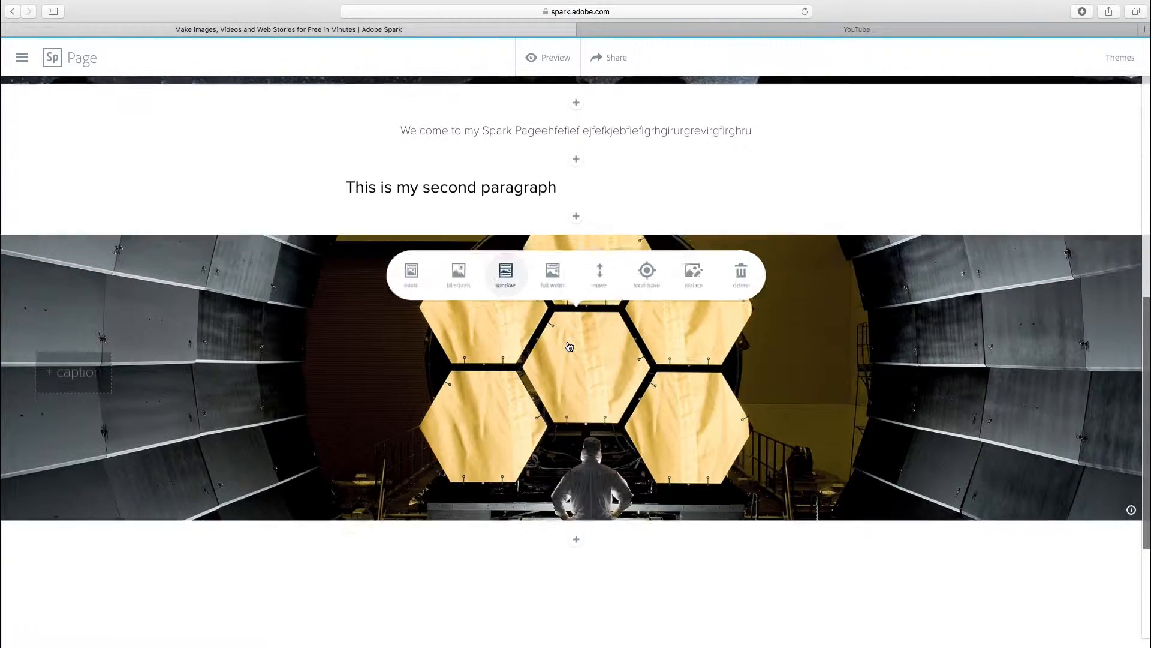
left_click(550, 264)
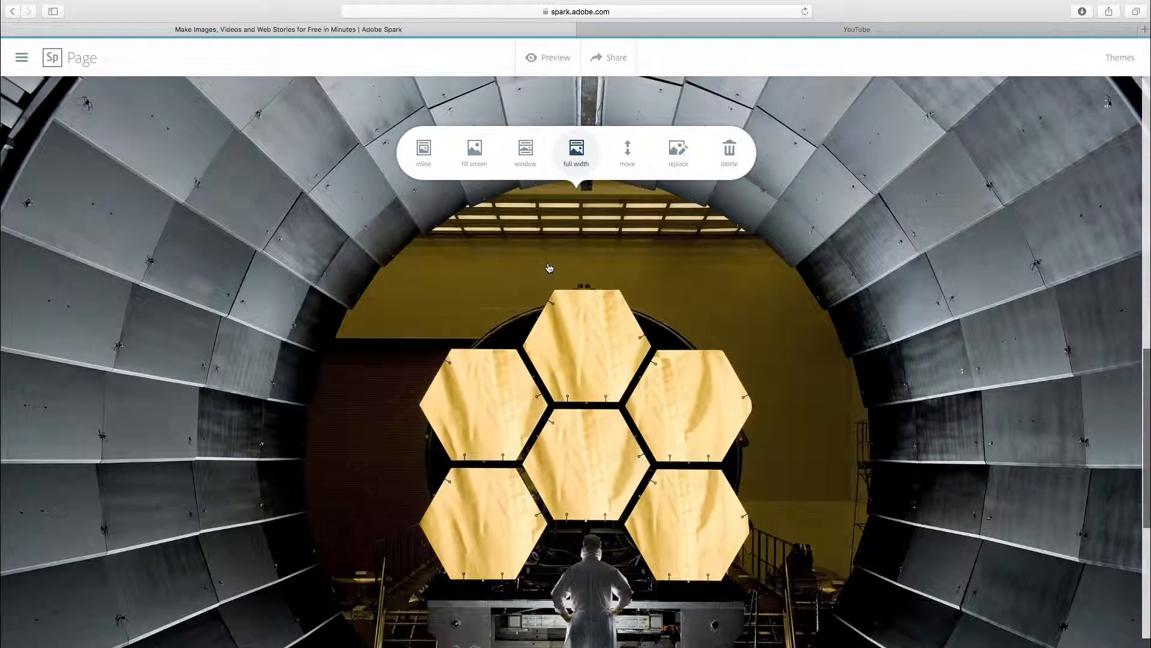
scroll(527, 277, "down", 5)
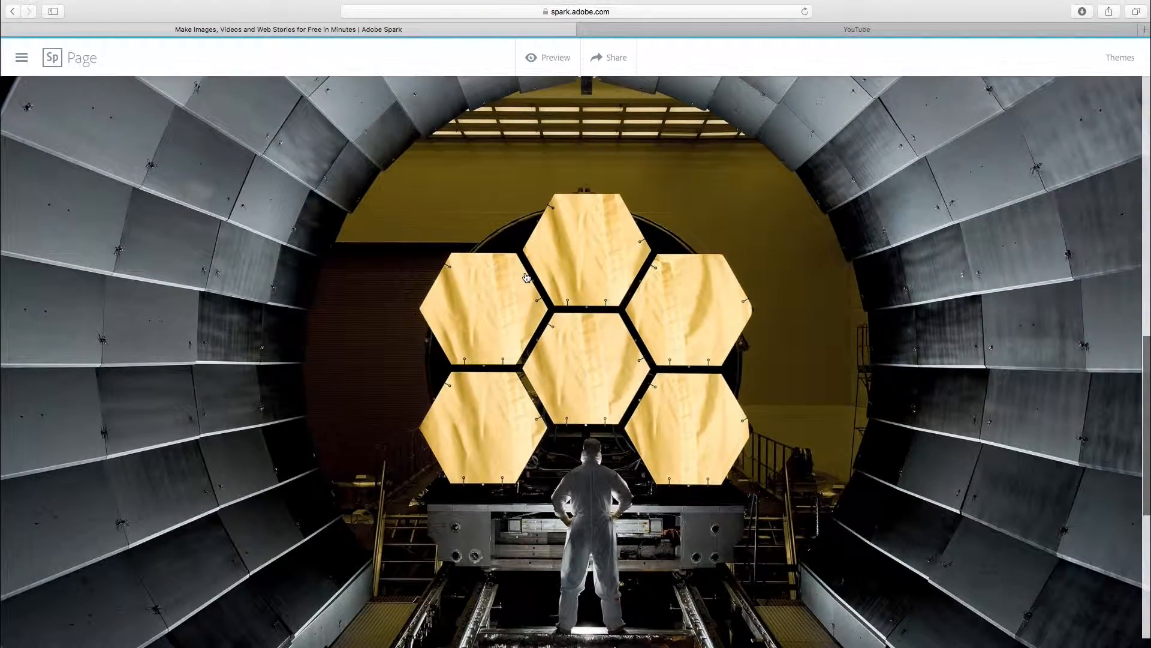
scroll(527, 277, "up", 6)
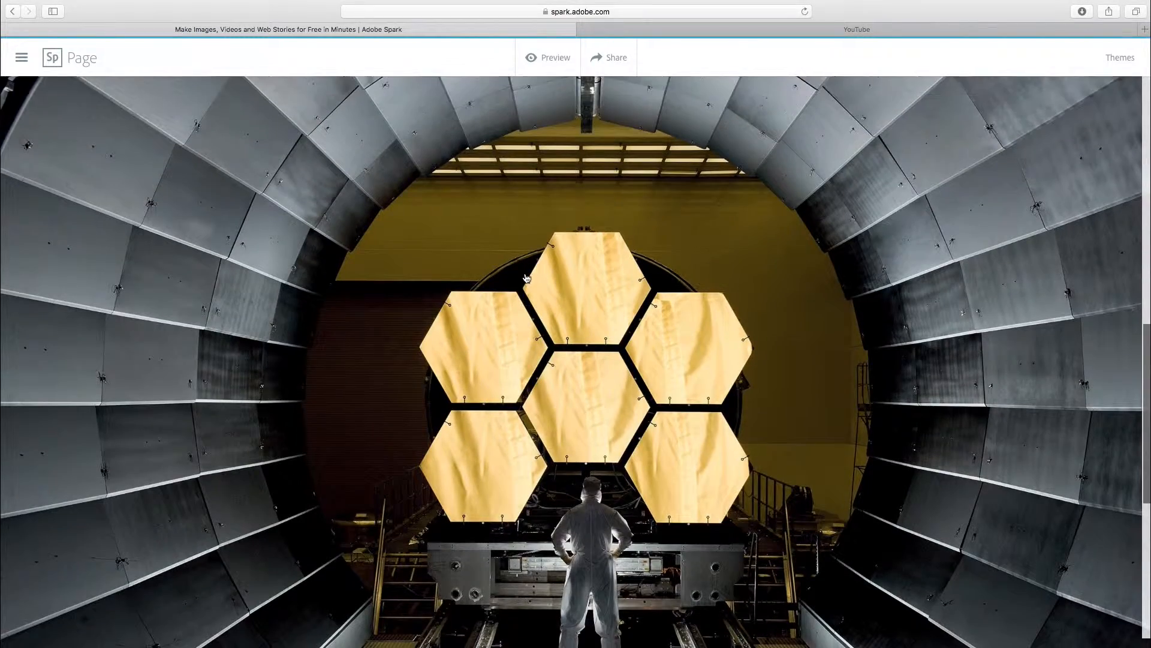
scroll(526, 277, "down", 2)
scroll(526, 277, "down", 2)
scroll(526, 277, "up", 3)
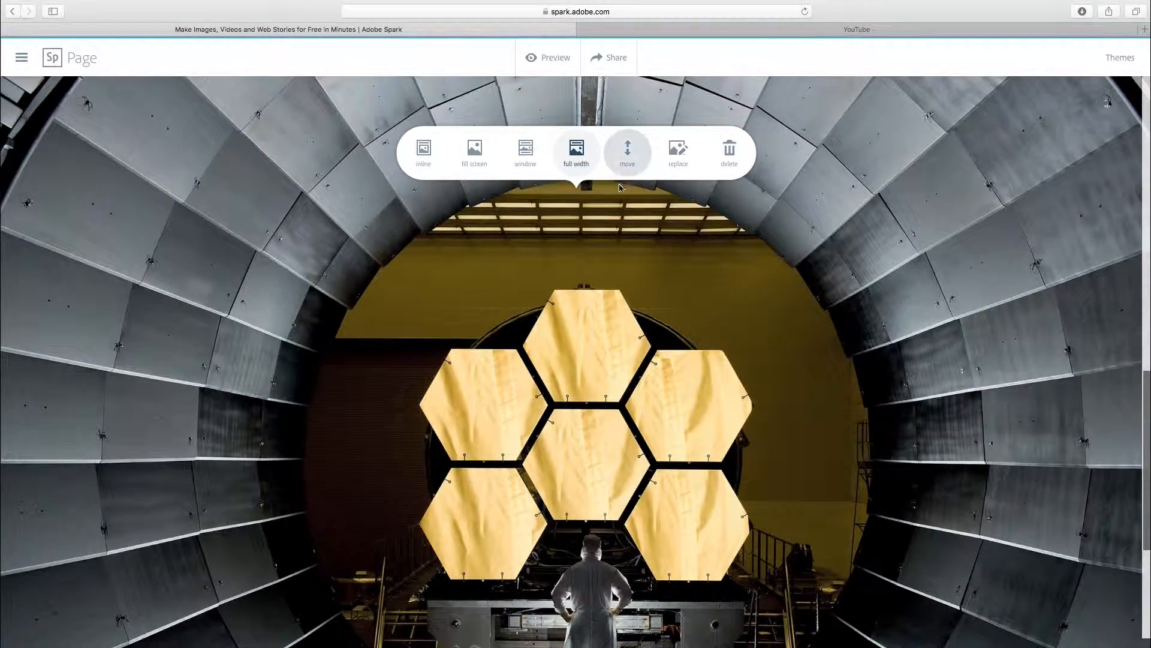
Move the mirror photo up one position so it sits between the welcome line and the second paragraph
left_click(627, 155)
left_click(603, 192)
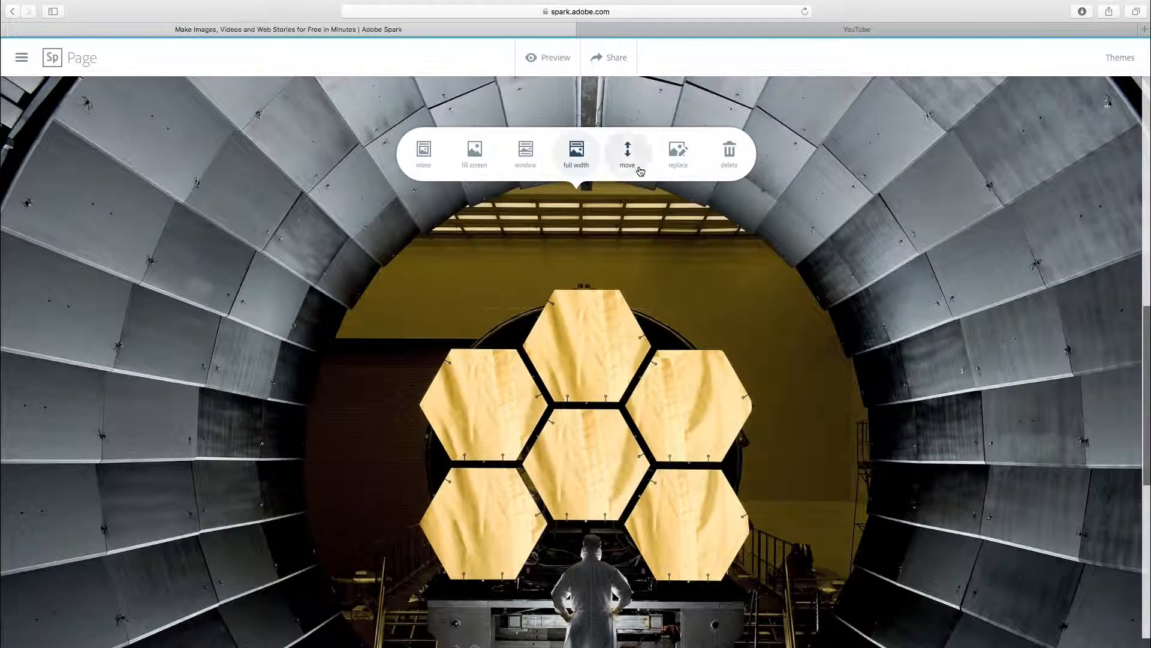
scroll(628, 218, "up", 3)
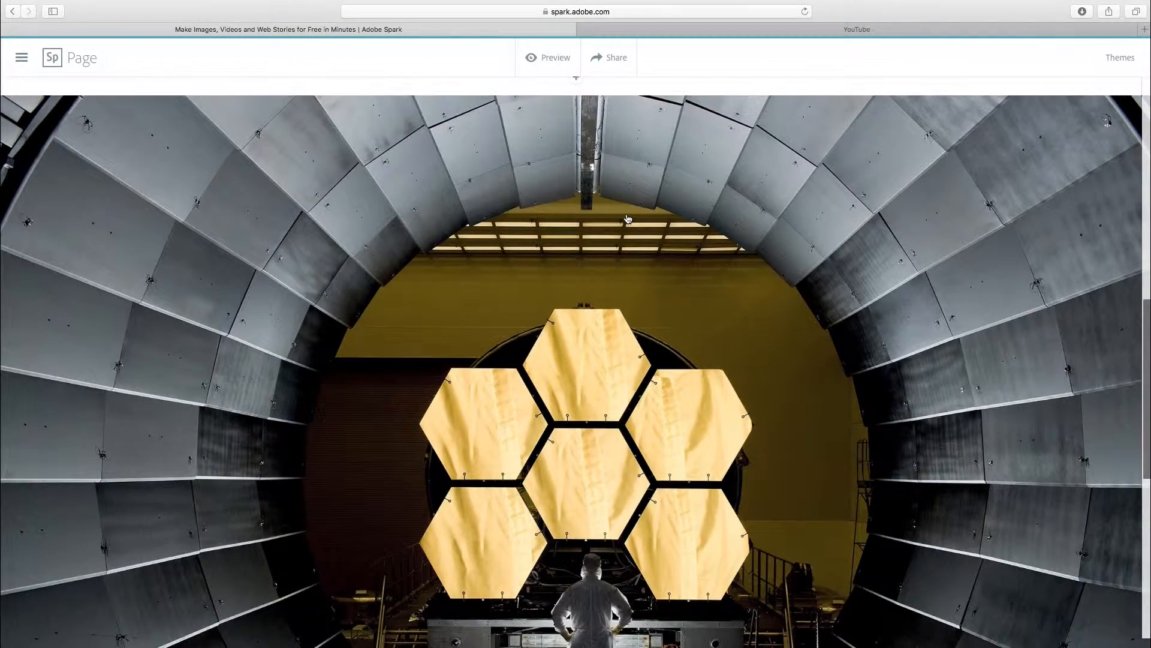
scroll(628, 214, "down", 3)
left_click(627, 153)
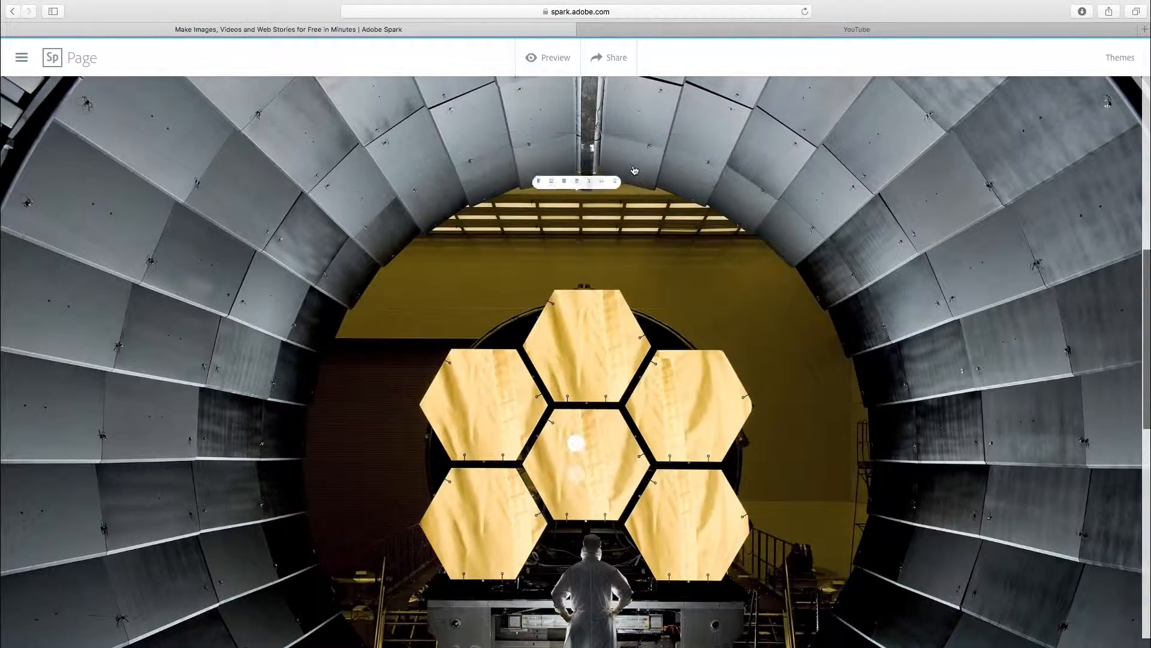
left_click(577, 445)
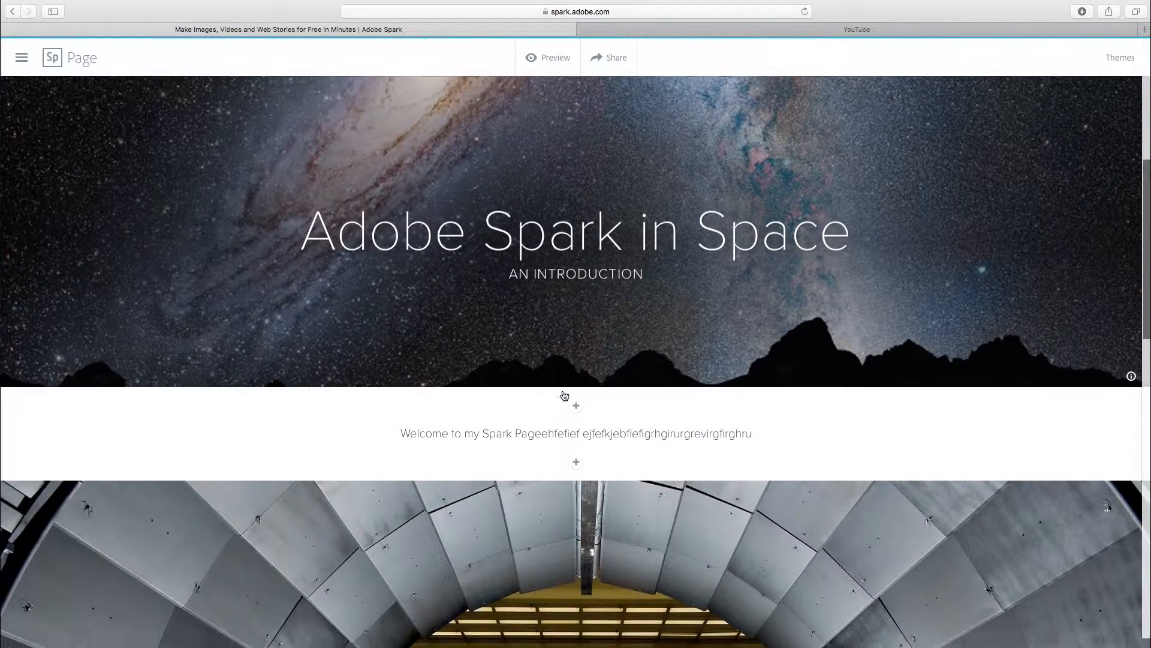
Check the rearranged page and set the mirror photo to the window layout
scroll(563, 395, "down", 10)
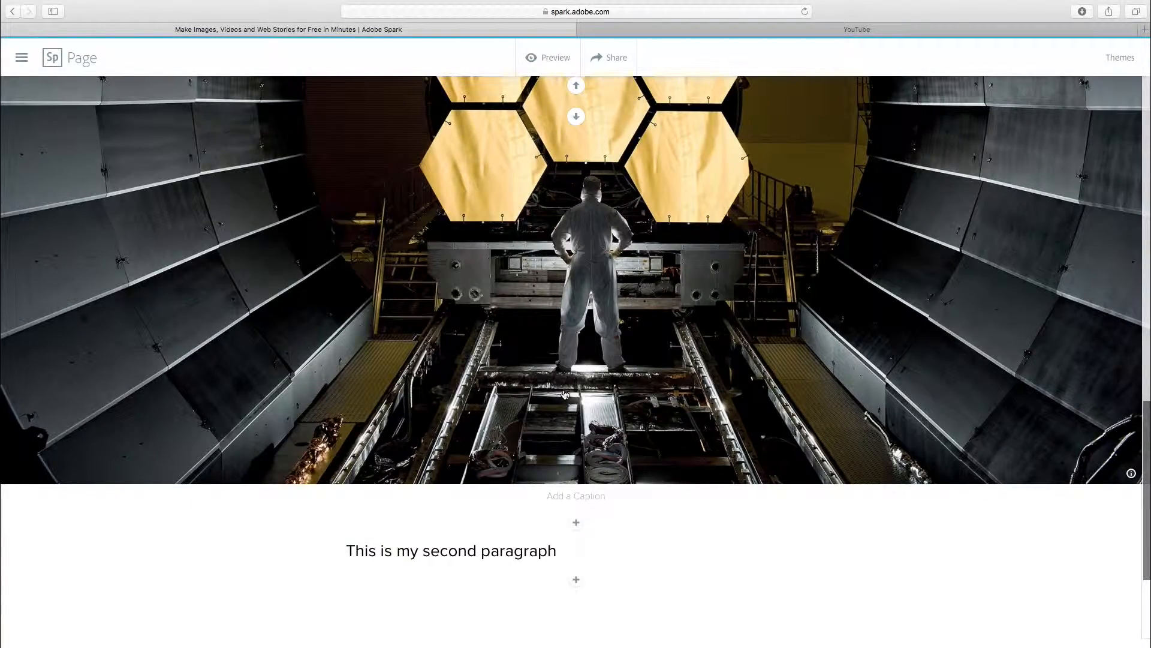
scroll(565, 390, "up", 8)
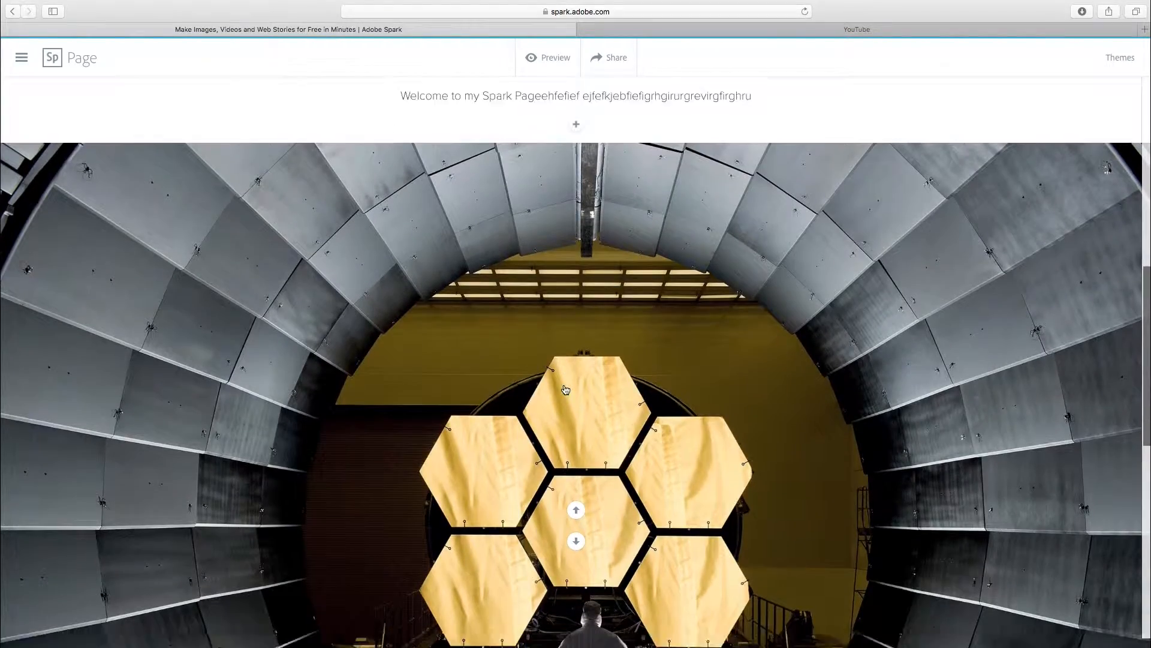
left_click(530, 363)
left_click(526, 150)
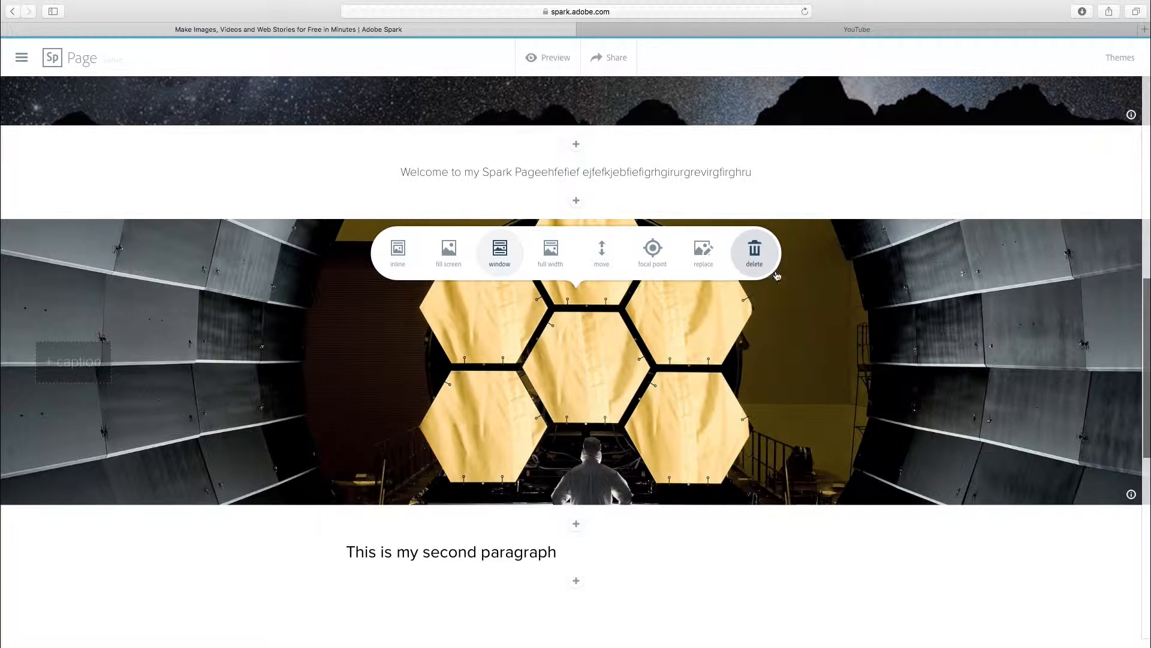
Add the caption "Space Image: Its amazing" to the hexagonal mirror photo
scroll(596, 219, "down", 2)
scroll(596, 219, "down", 2)
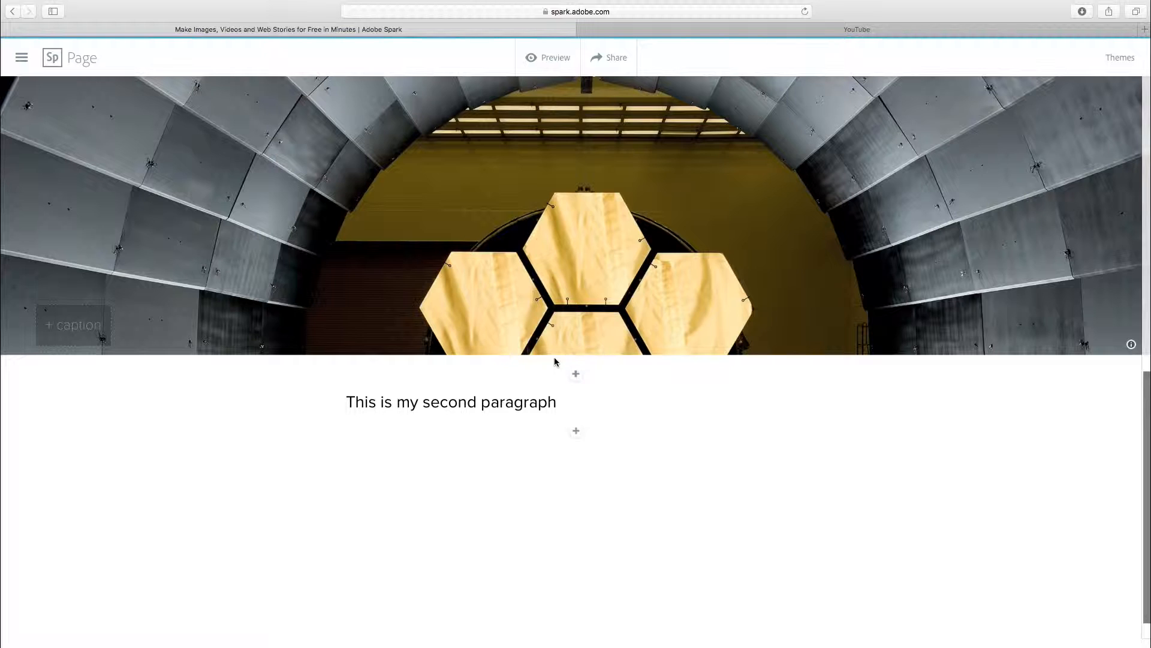
left_click(70, 324)
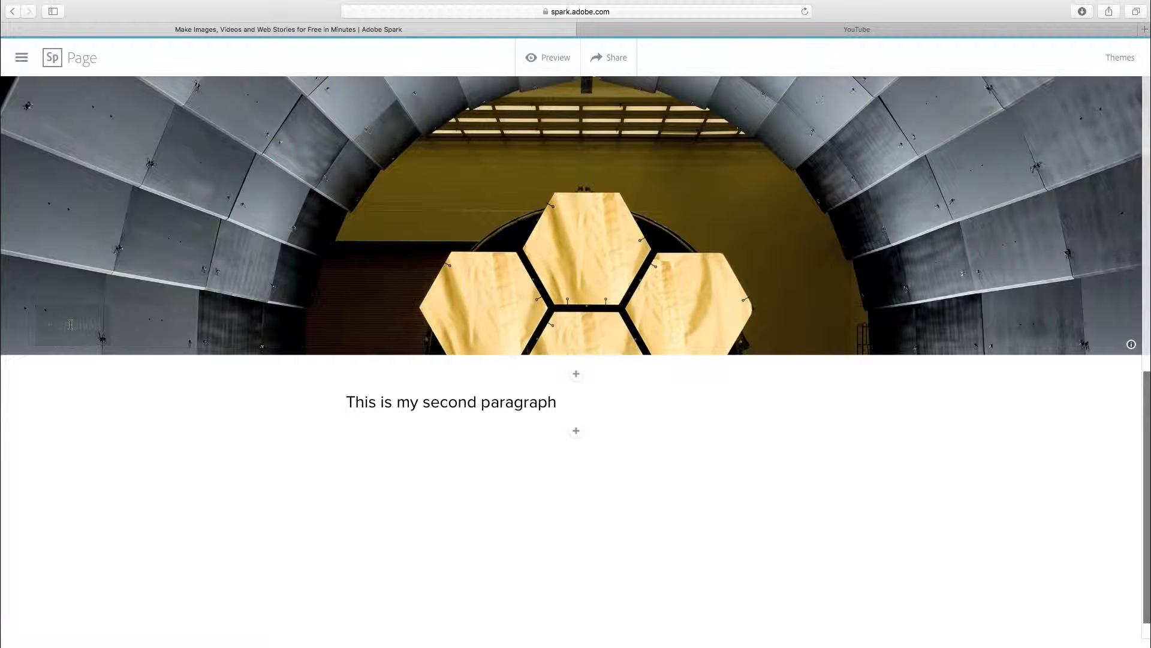
type("Space ")
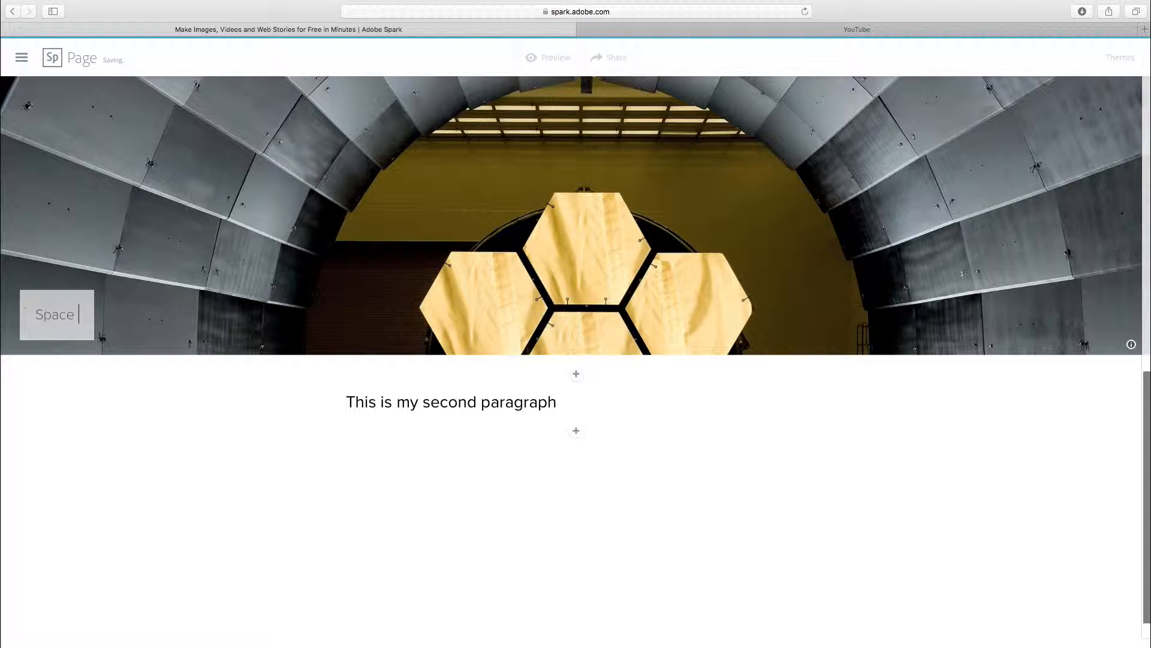
type("Image: Its amaz")
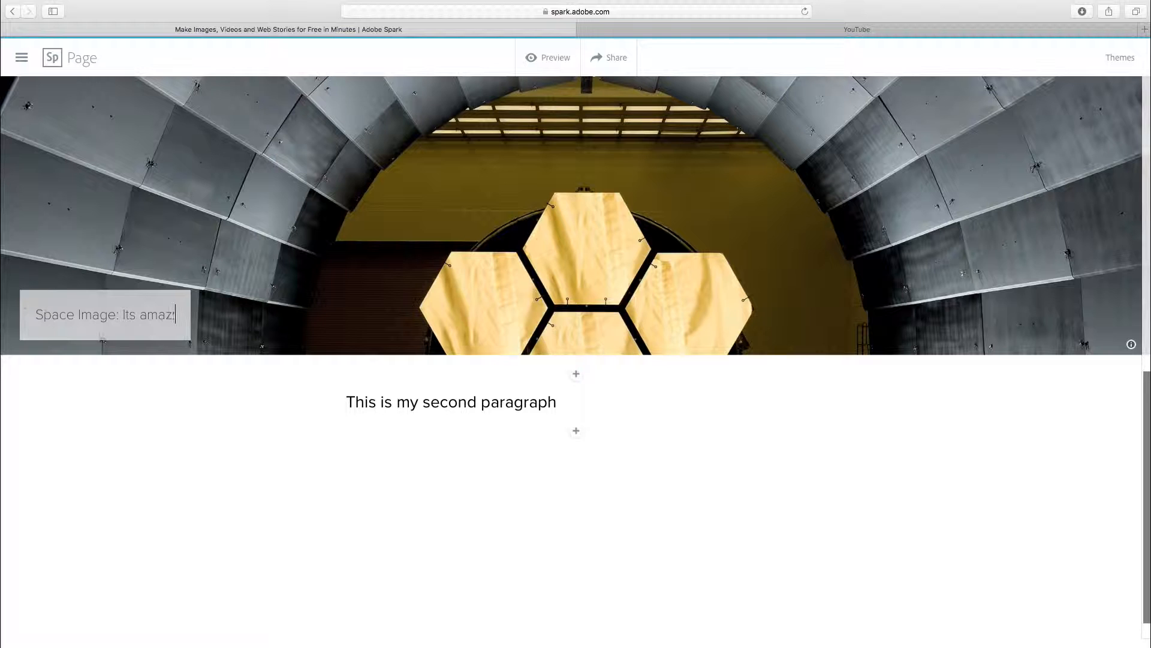
type("ing")
scroll(489, 438, "down", 1)
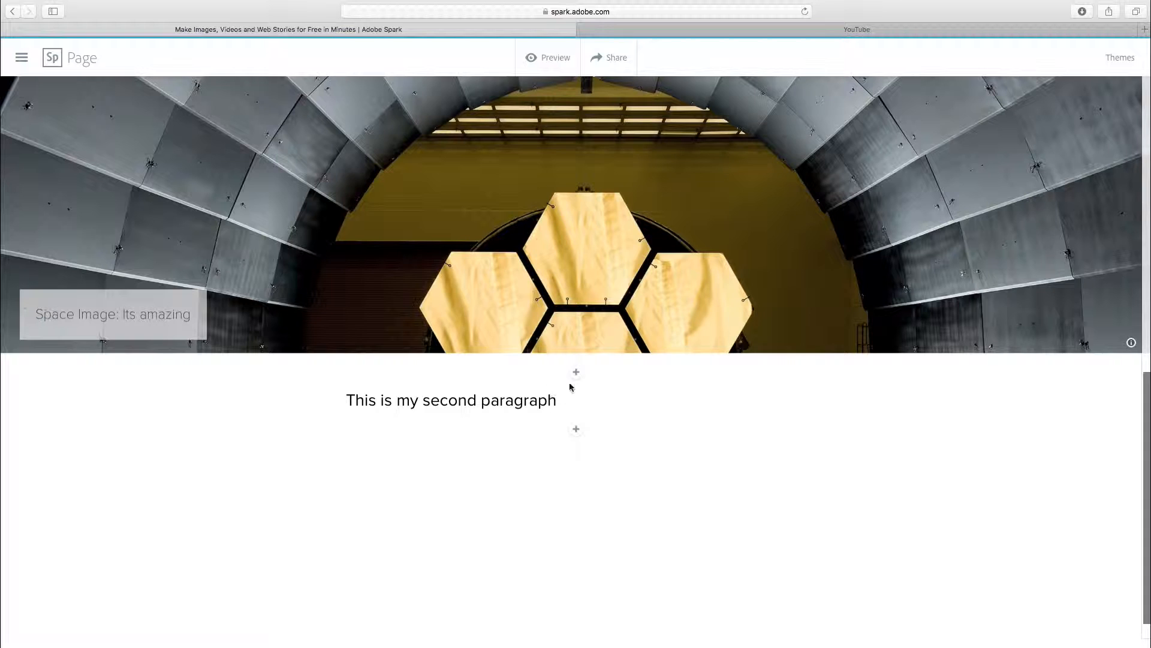
left_click(576, 430)
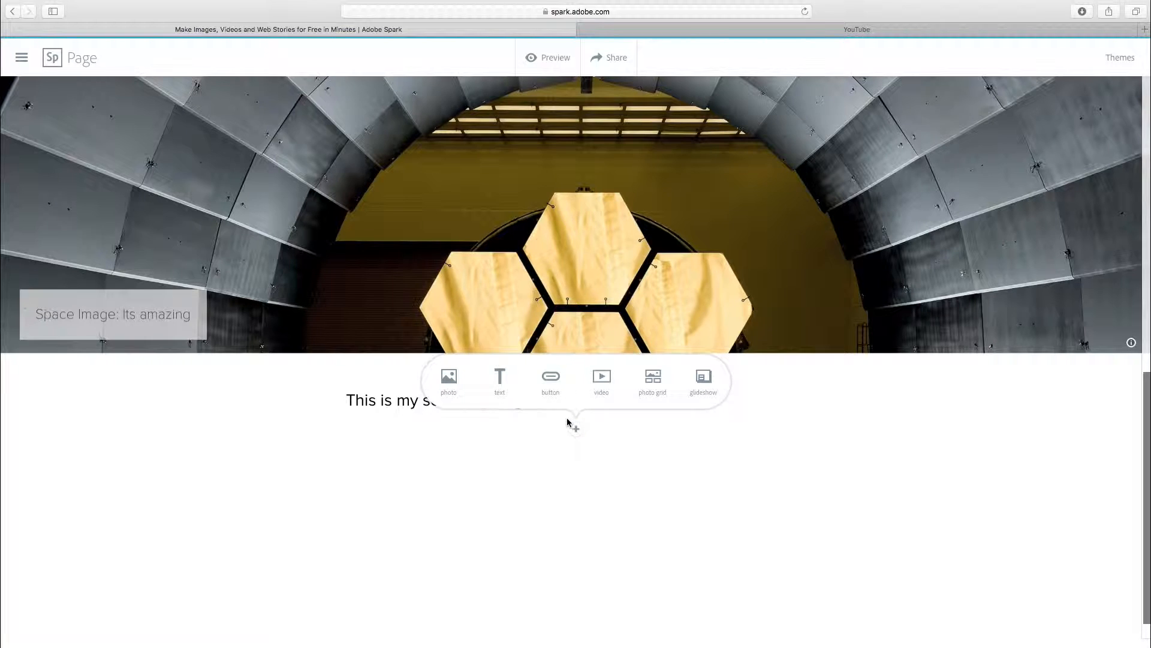
left_click(550, 383)
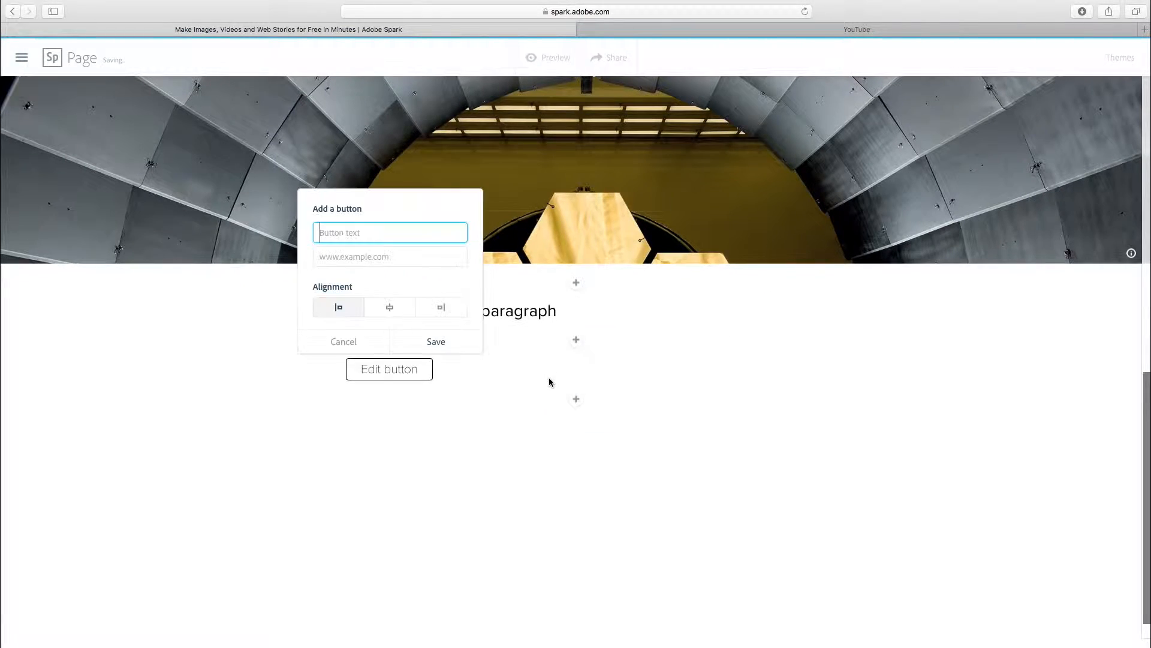
type("Google Link")
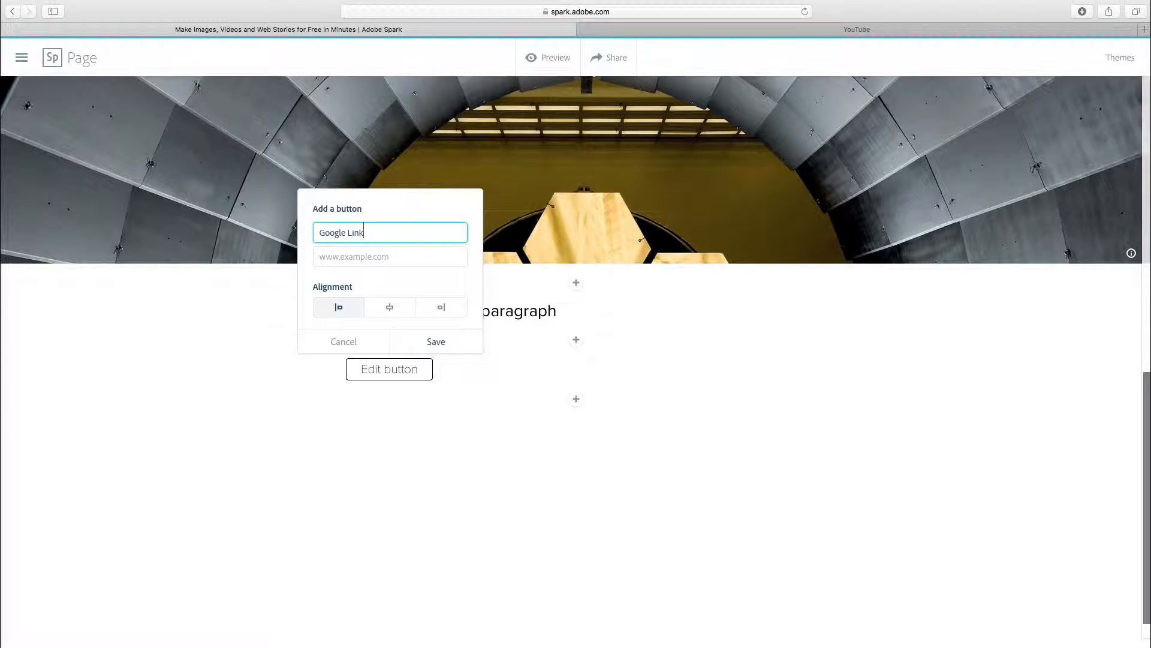
left_click(396, 259)
type("www.google.com")
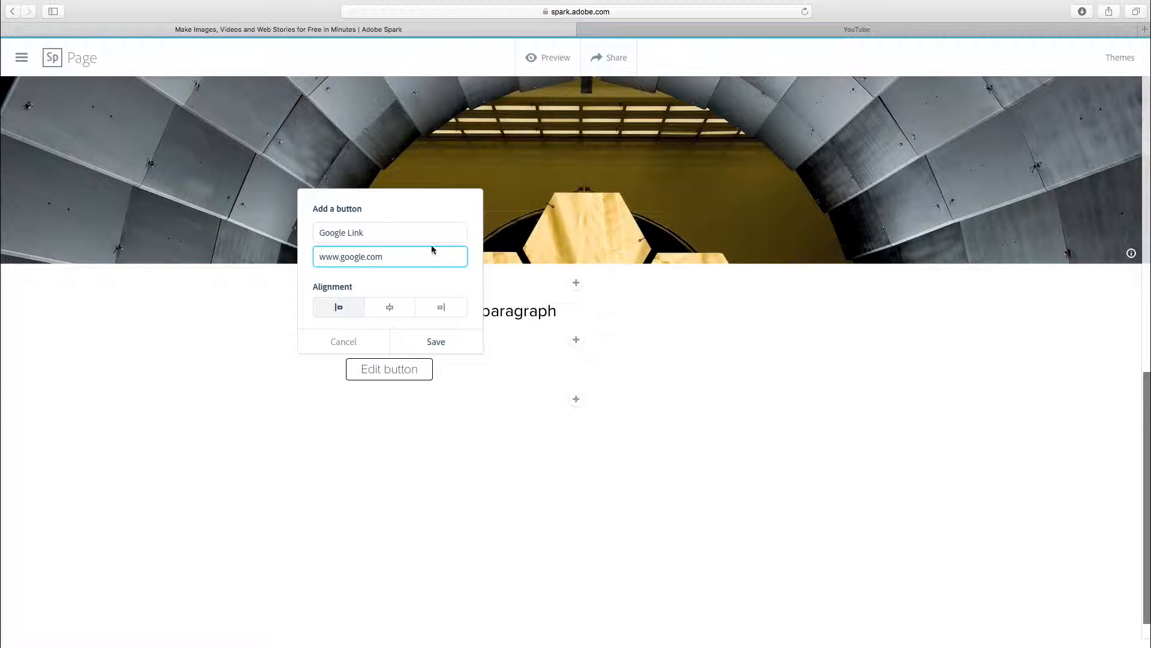
left_click(386, 307)
left_click(432, 338)
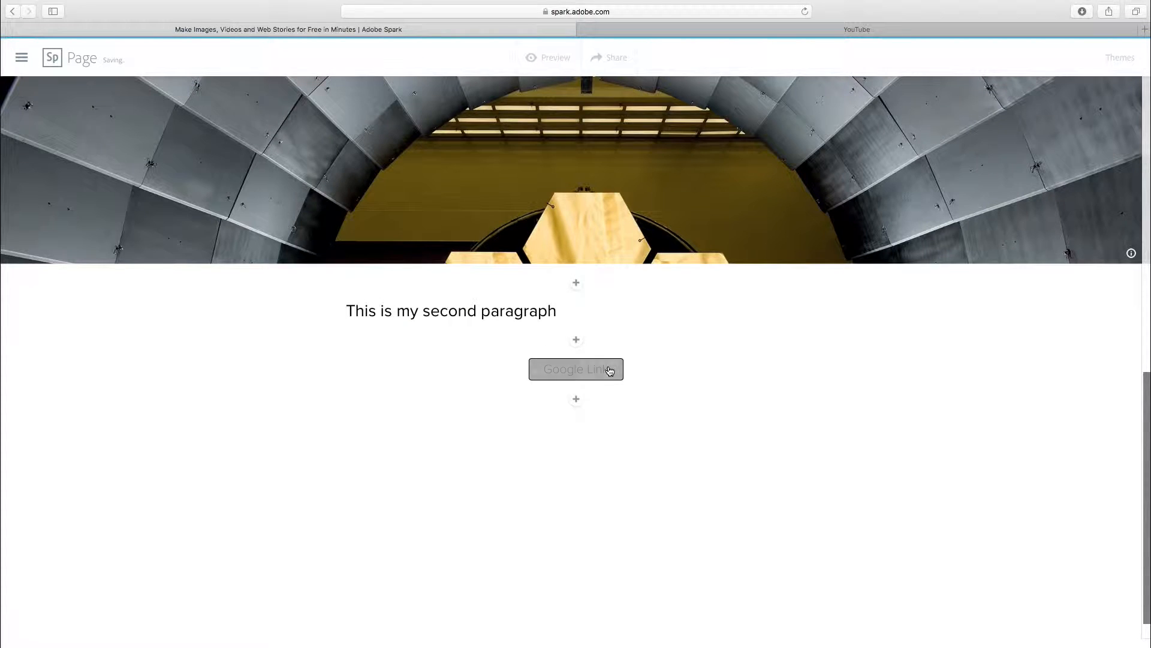
Try left alignment on the Google Link button and set it back to centred
mouse_move(619, 374)
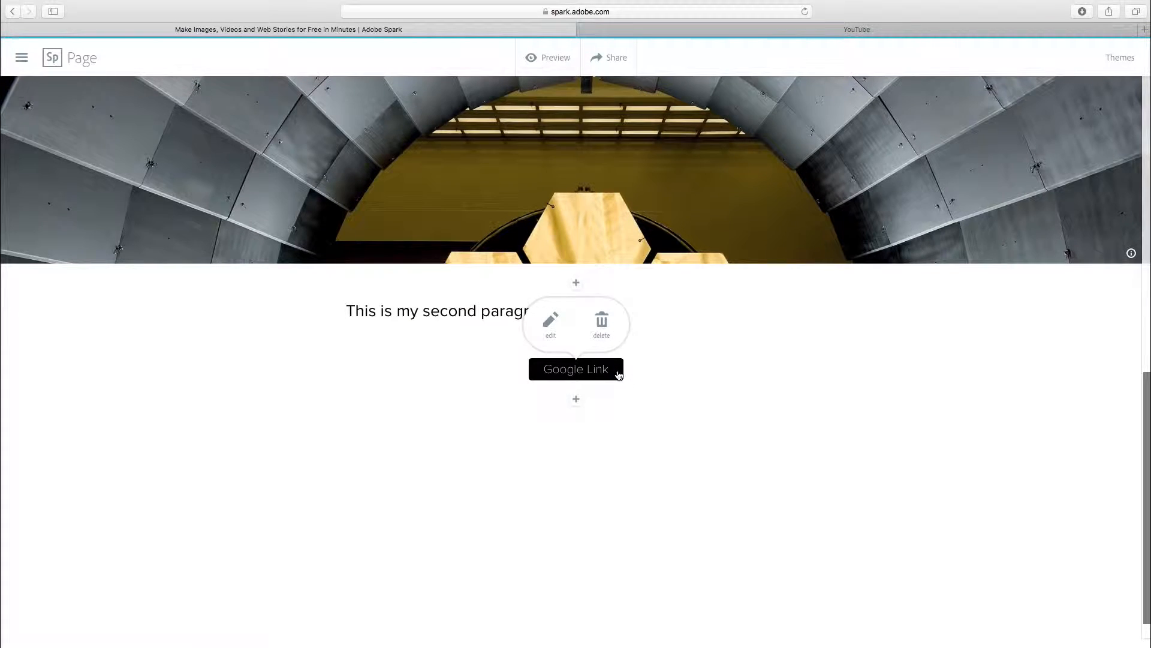
left_click(550, 324)
left_click(537, 309)
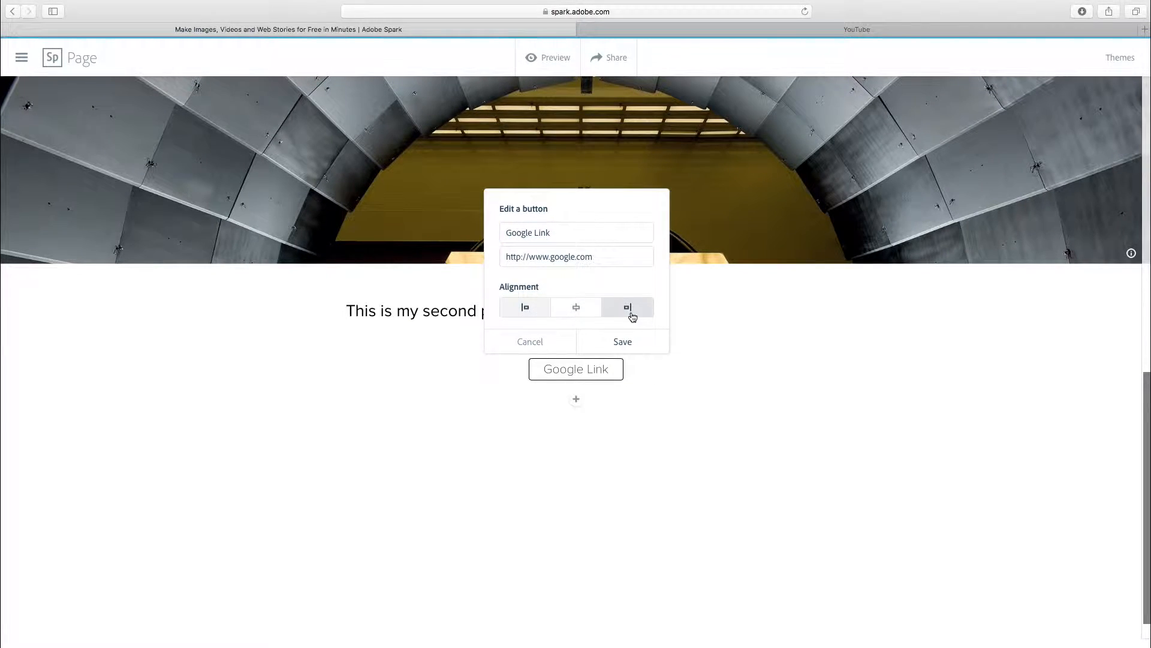
left_click(615, 340)
mouse_move(434, 372)
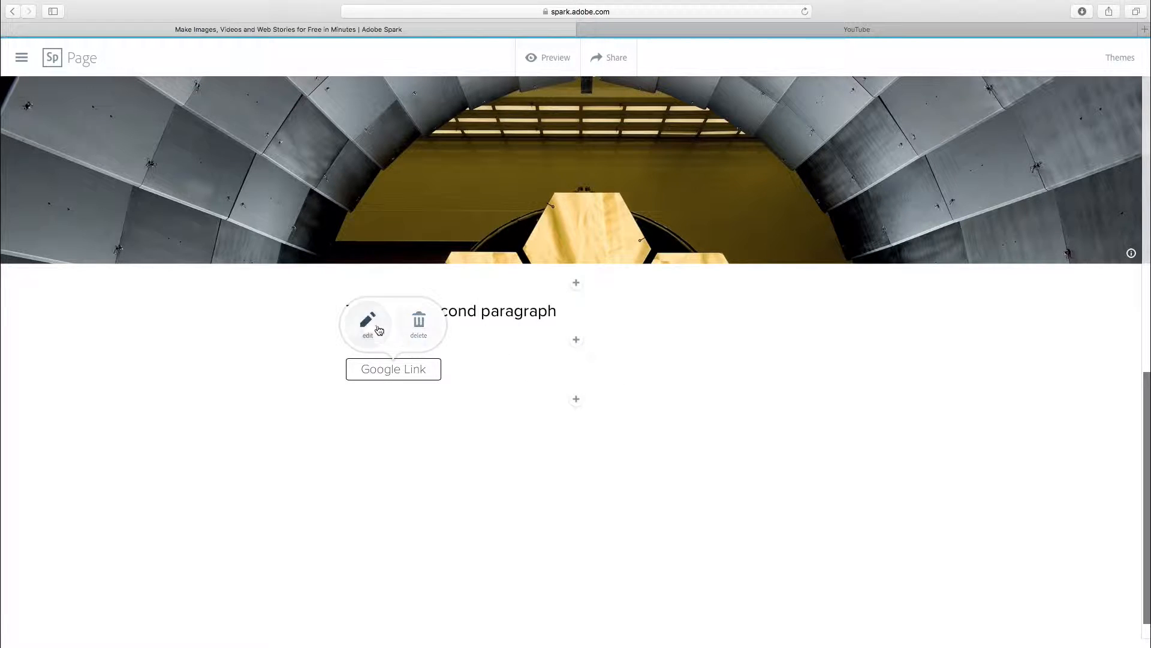
left_click(375, 326)
left_click(407, 312)
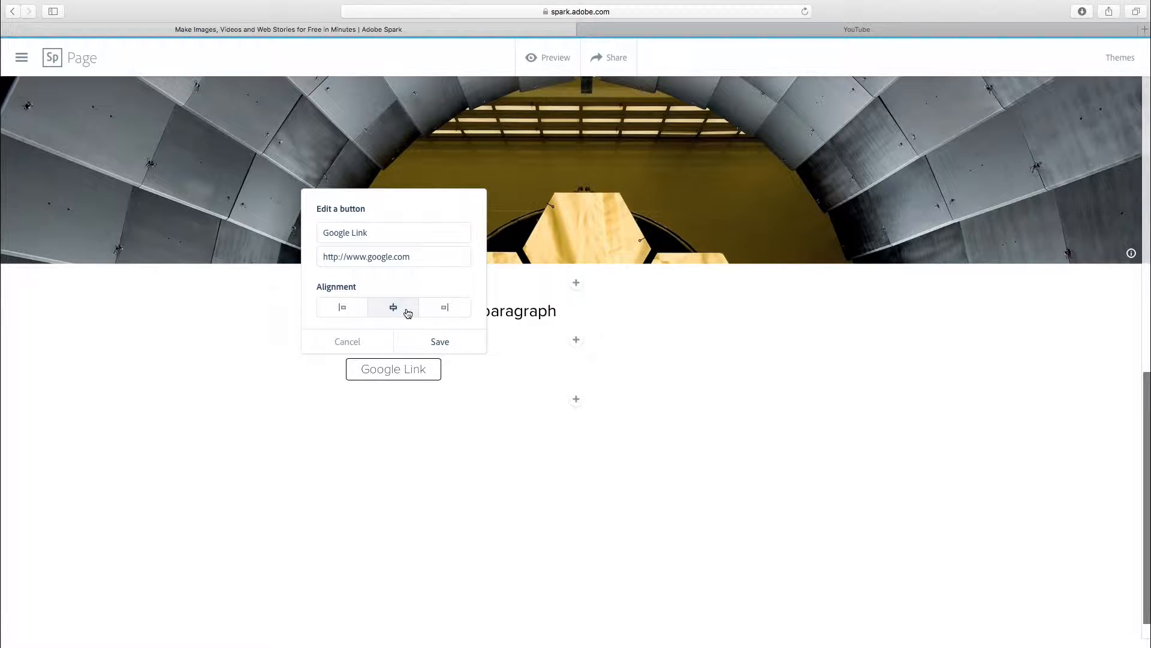
left_click(436, 343)
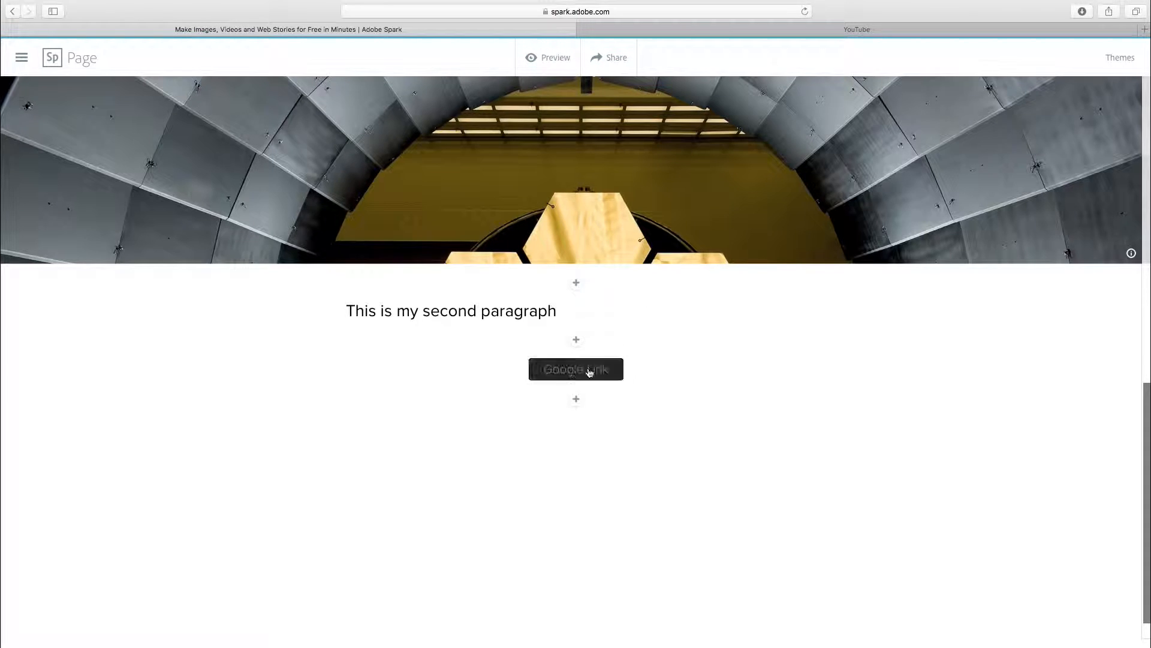
Insert a video block below the Google Link button and copy the share link of YouTube's "Giant Orbeez Water Balloon? What Happens?!"
left_click(577, 401)
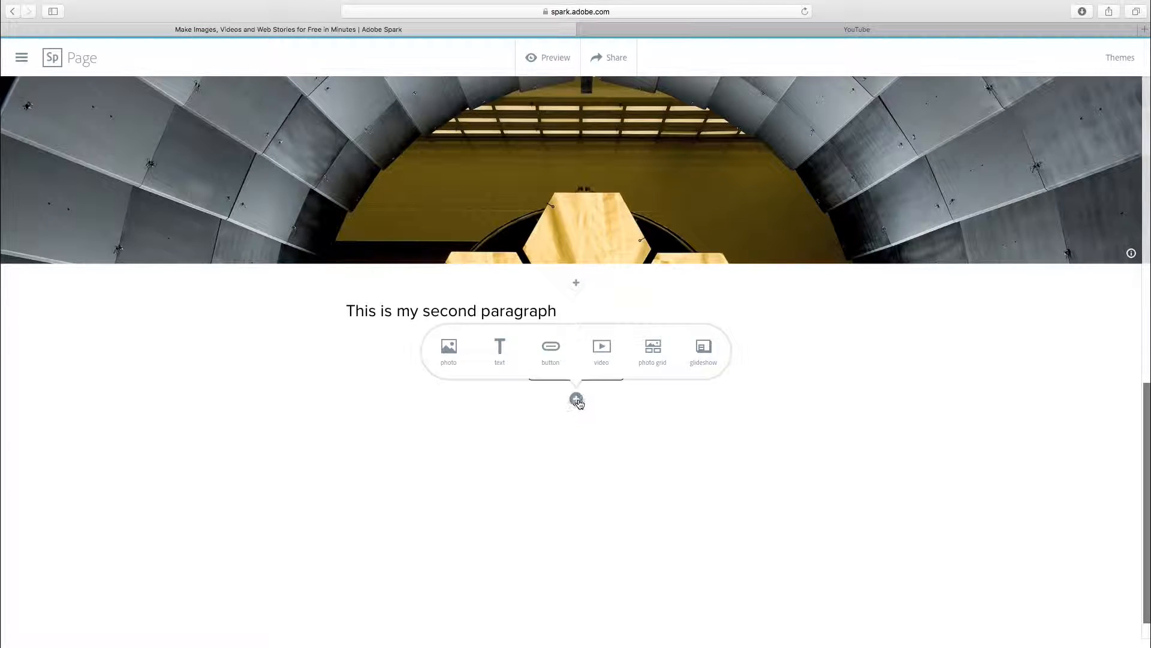
left_click(605, 348)
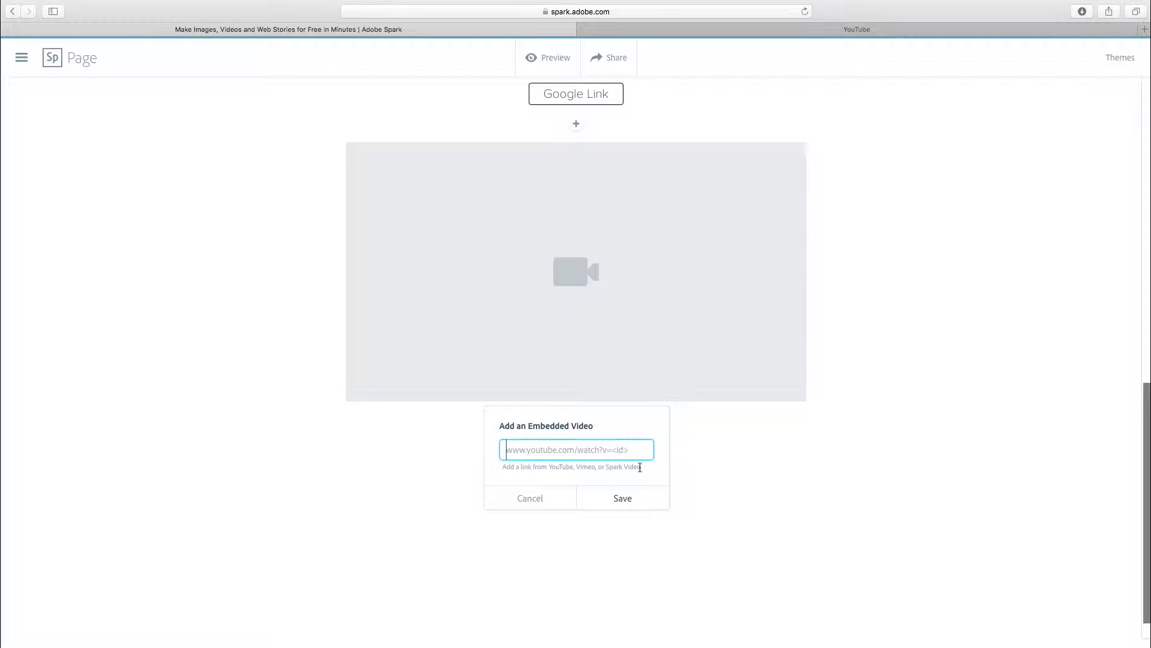
left_click(727, 31)
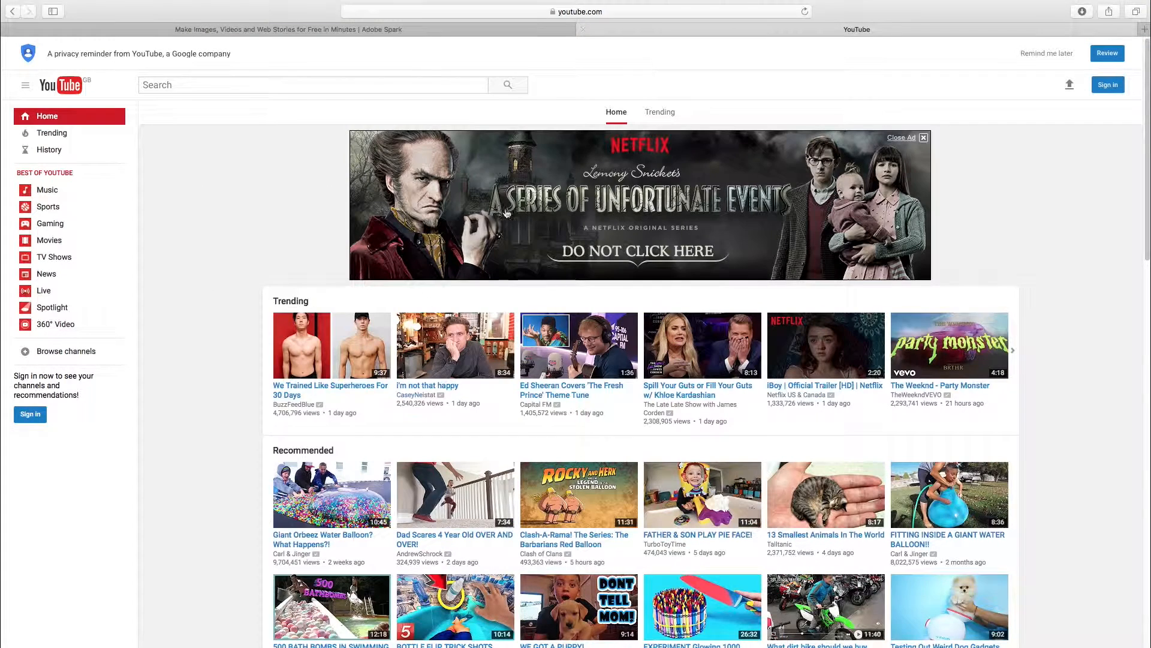
left_click(331, 499)
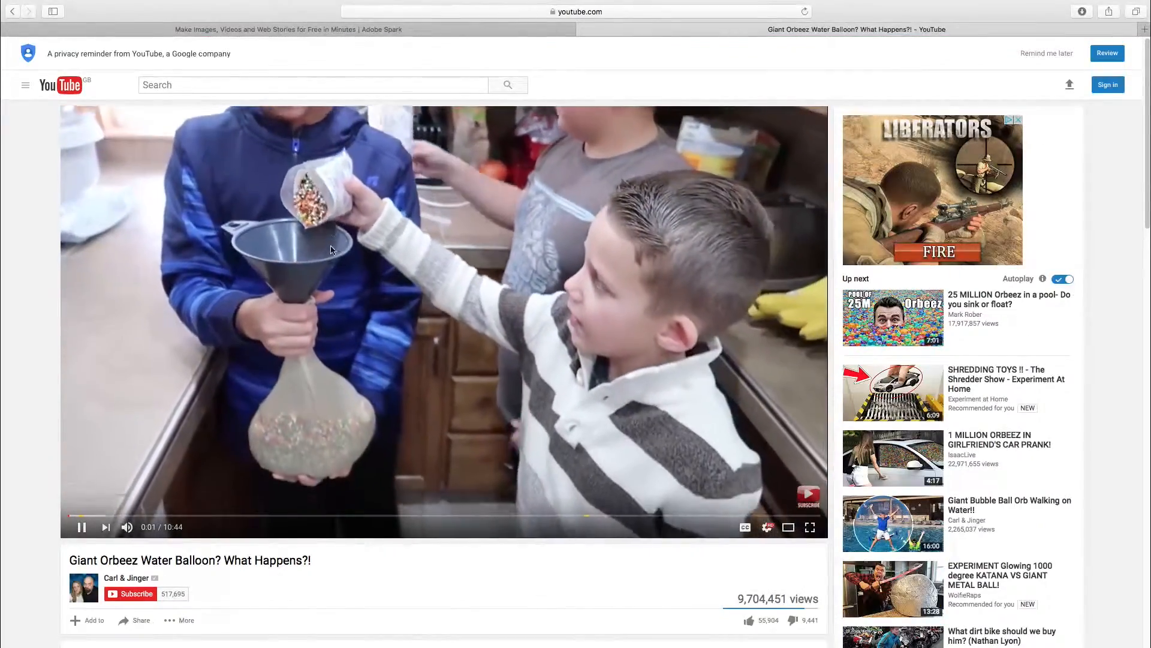
scroll(331, 240, "down", 4)
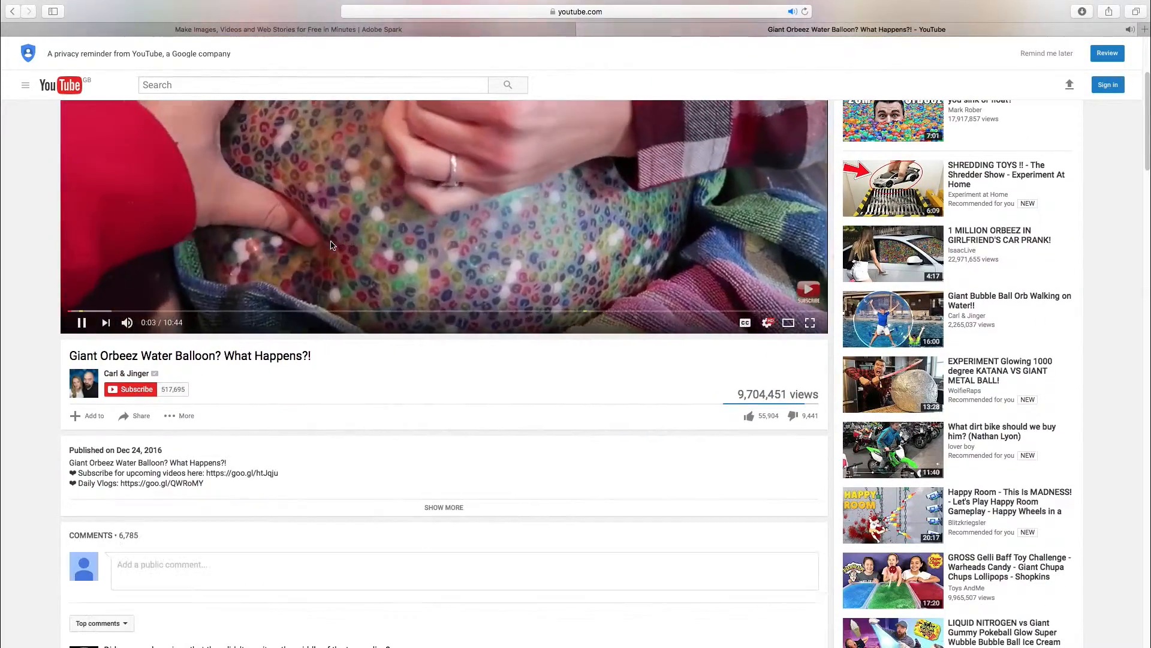
left_click(137, 416)
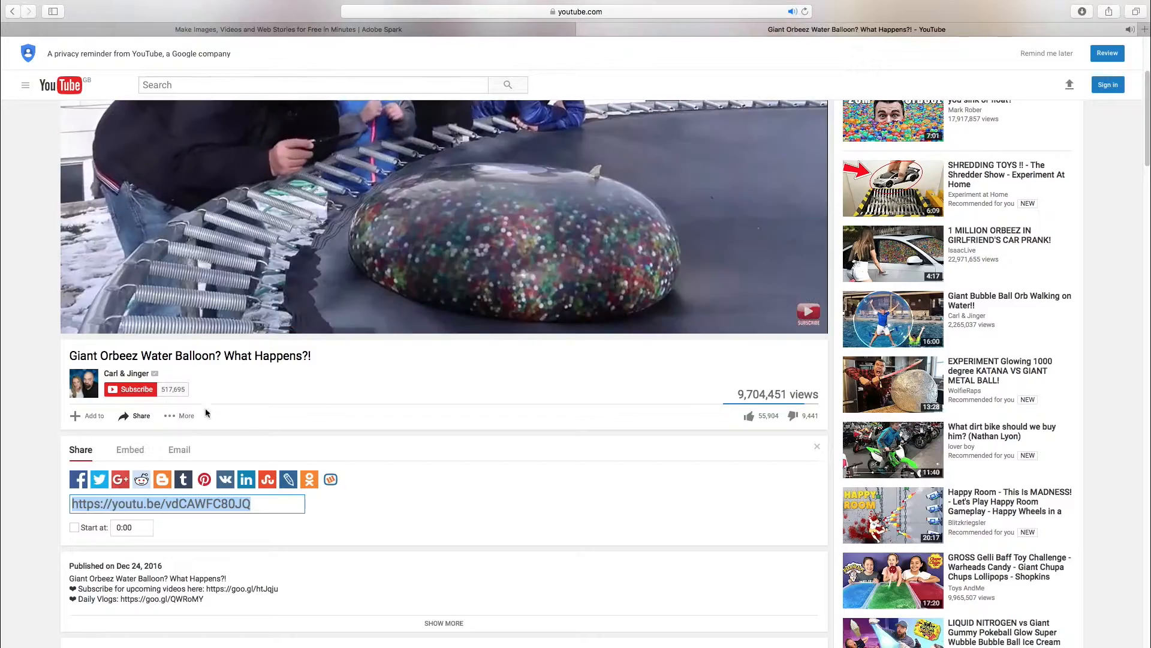
right_click(103, 503)
left_click(163, 507)
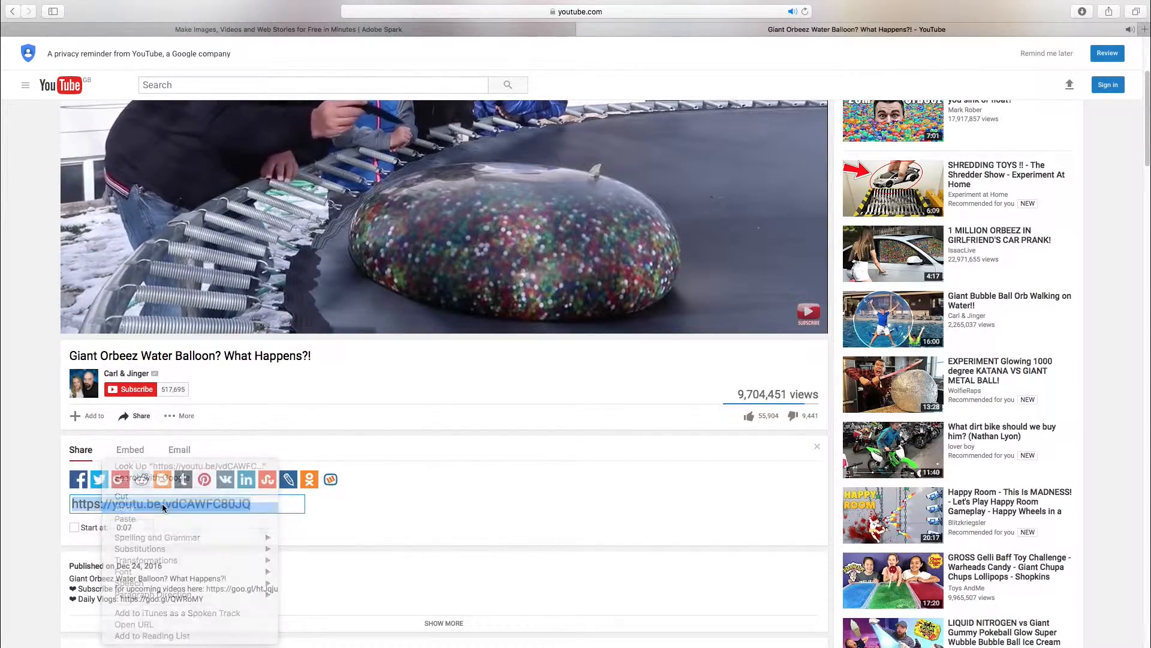
Return to the Spark page, paste the copied YouTube link as the embedded video's address and try to save it
left_click(325, 30)
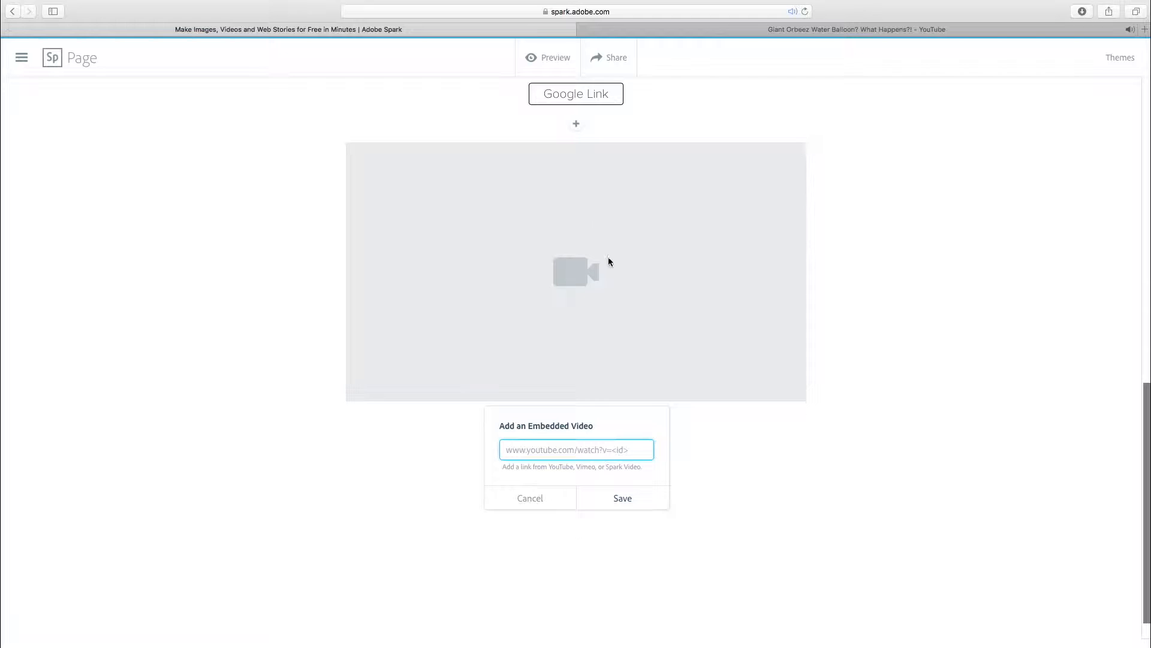
right_click(521, 453)
left_click(571, 473)
right_click(553, 458)
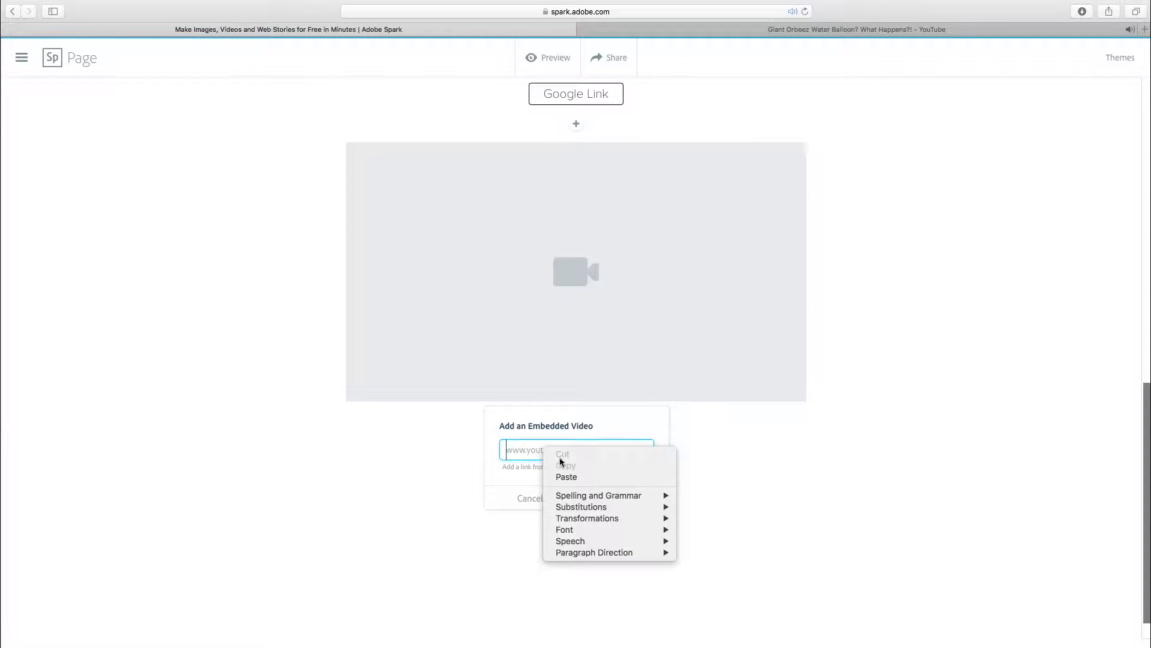
left_click(579, 478)
left_click(621, 498)
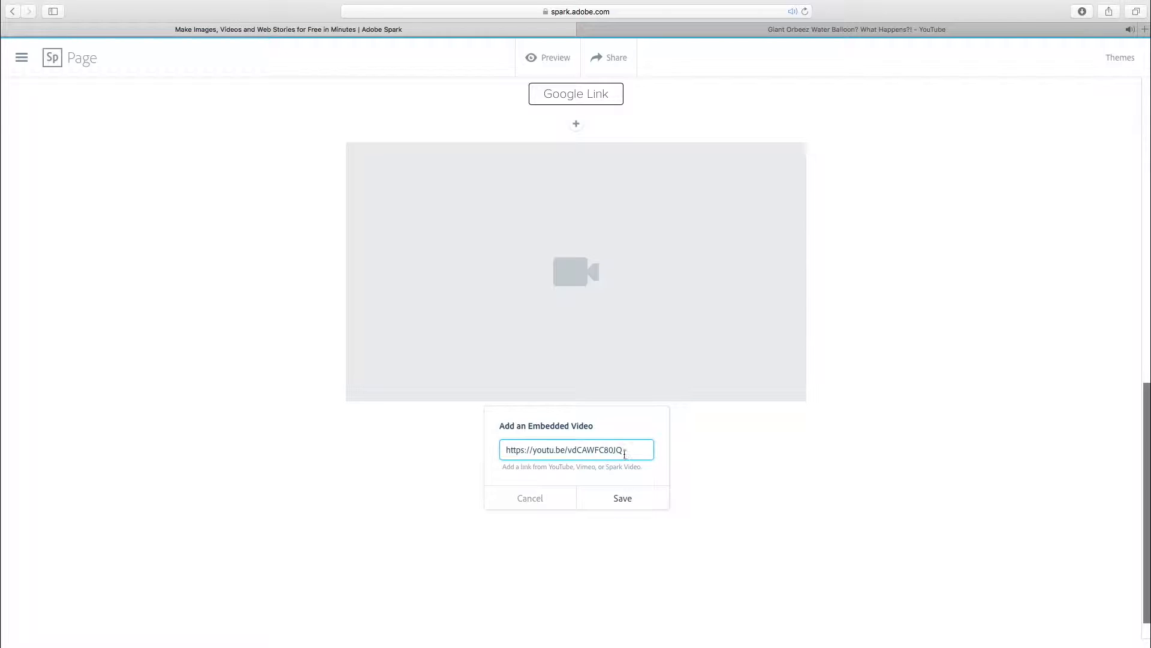
left_click(620, 498)
Copy the video's share link from YouTube again, replace the embedded video's address with it and save the video block
left_click(679, 31)
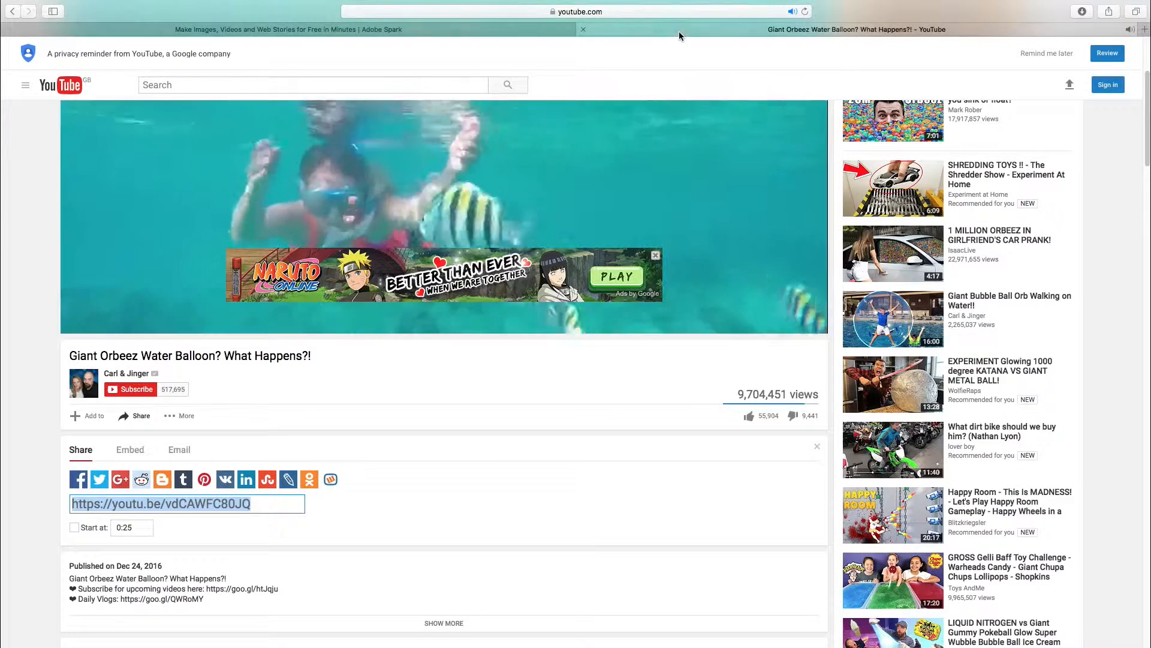
left_click(654, 257)
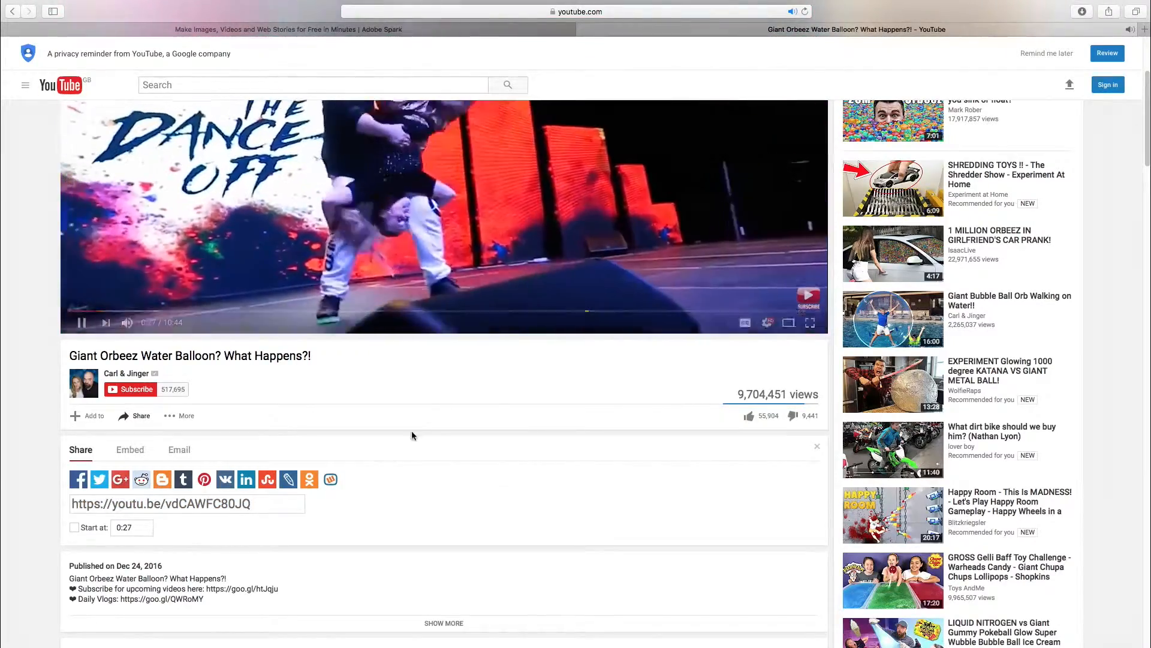
left_click_drag(286, 503, 70, 497)
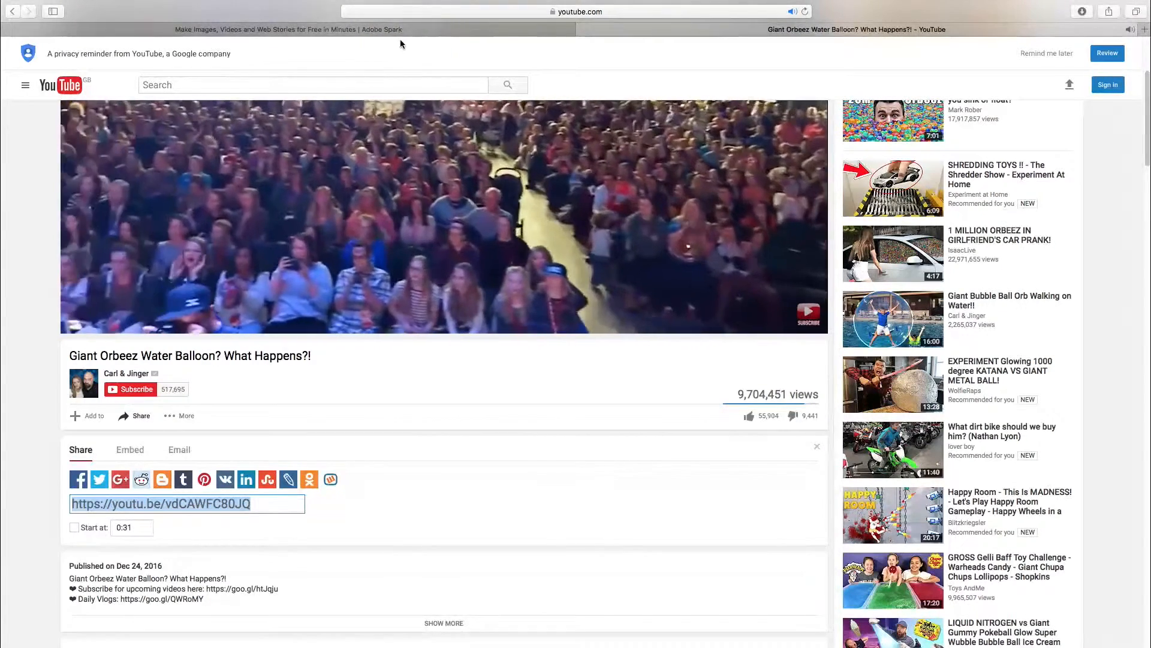
left_click(398, 31)
key("super+v")
left_click_drag(617, 450, 465, 452)
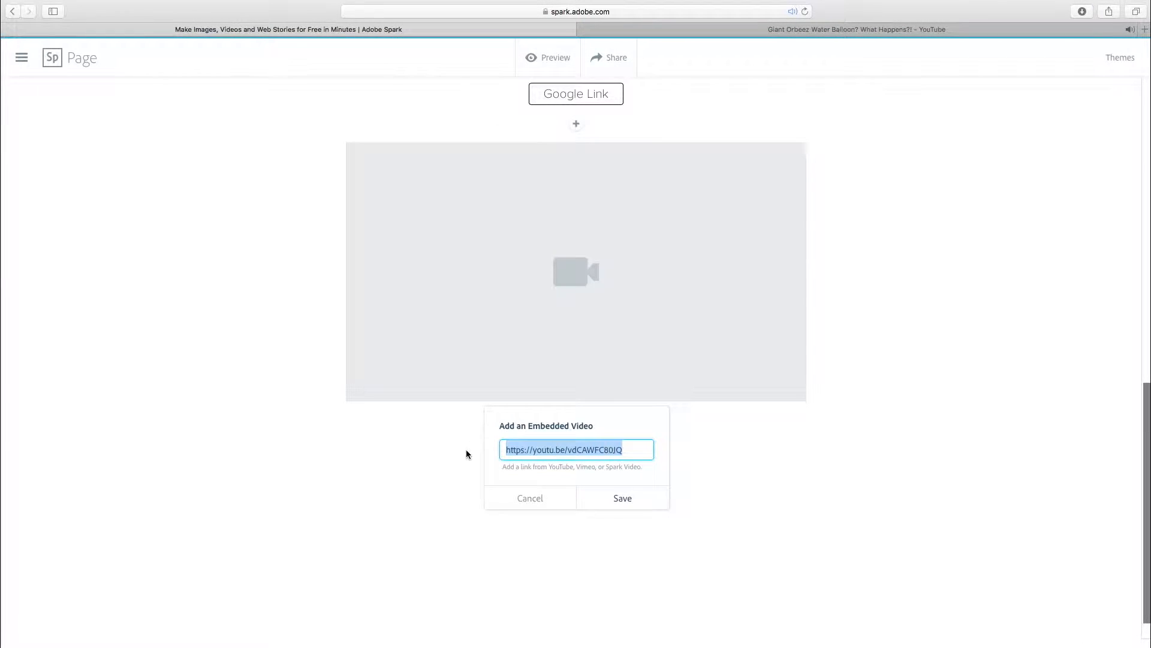
left_click(611, 507)
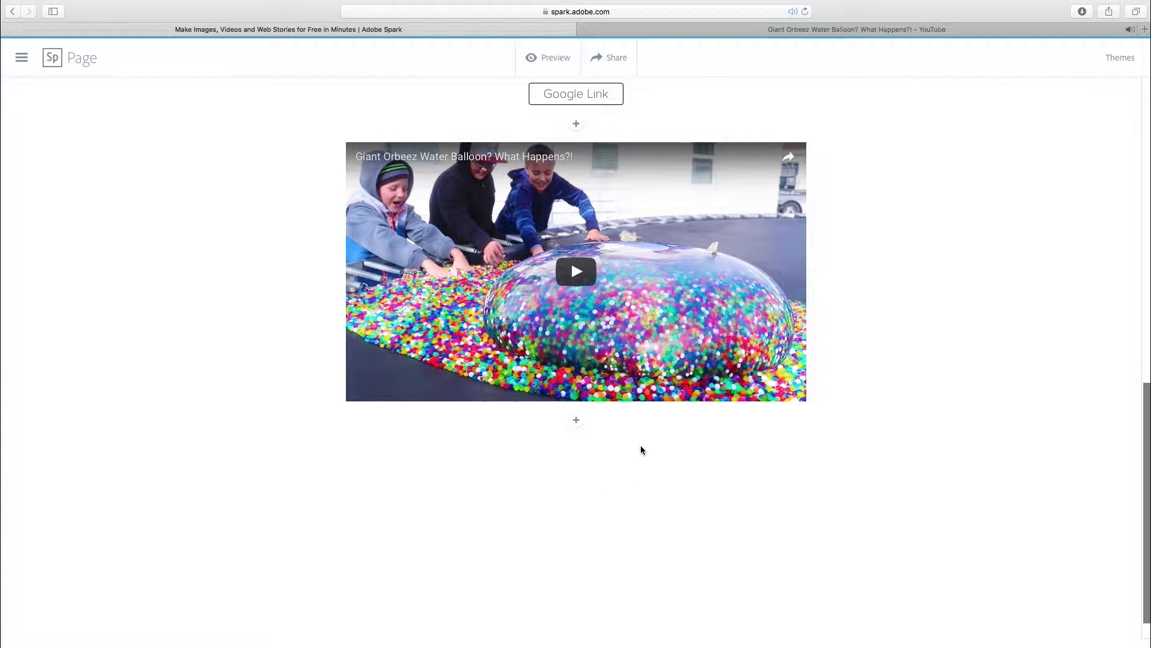
Insert a photo grid below the video with the graffiti wall, Earth, ringed planet, nebula and cloudy sky photos
left_click(576, 422)
left_click(577, 422)
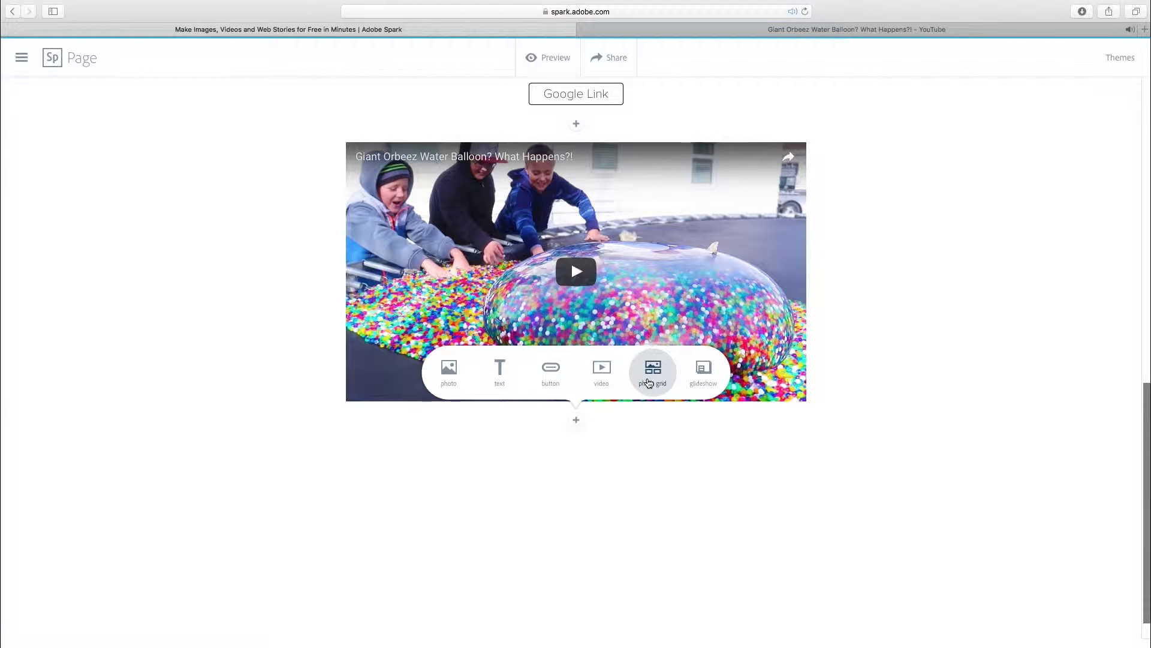
left_click(648, 382)
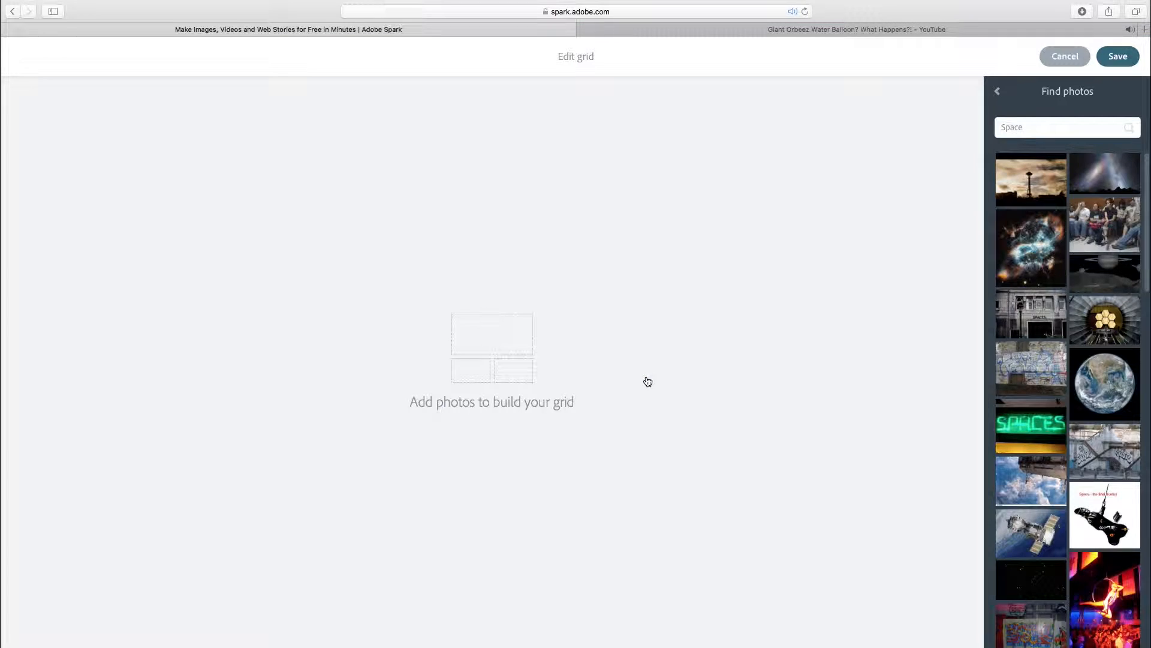
left_click(1026, 372)
left_click(1102, 366)
left_click(1085, 293)
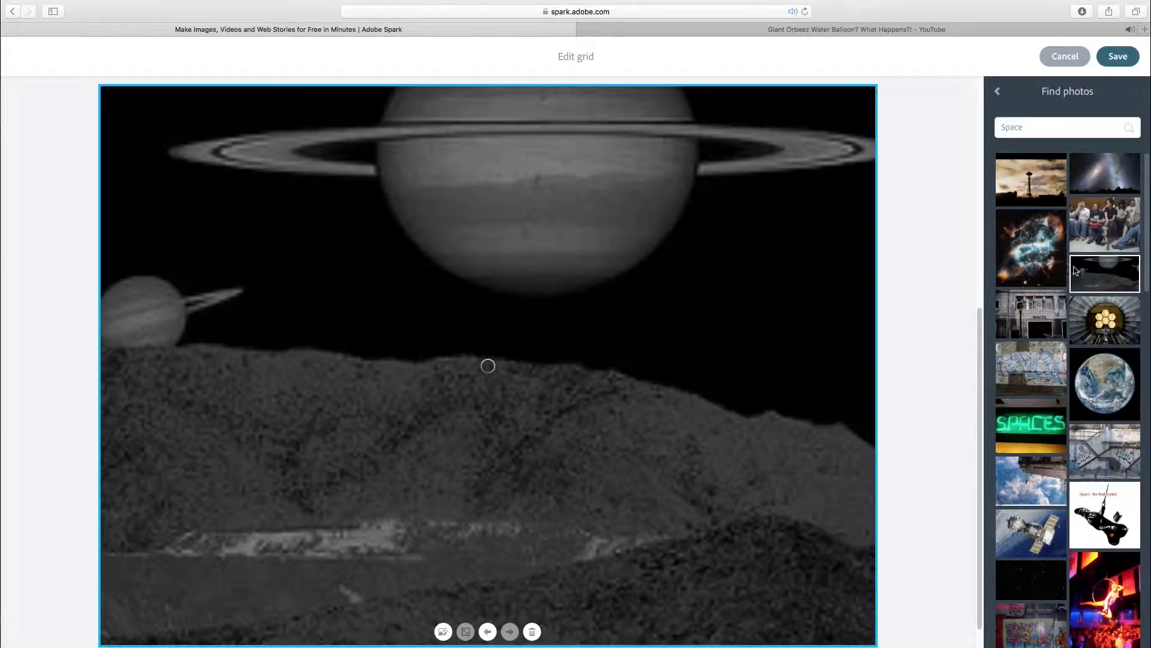
left_click(1044, 259)
left_click(1062, 468)
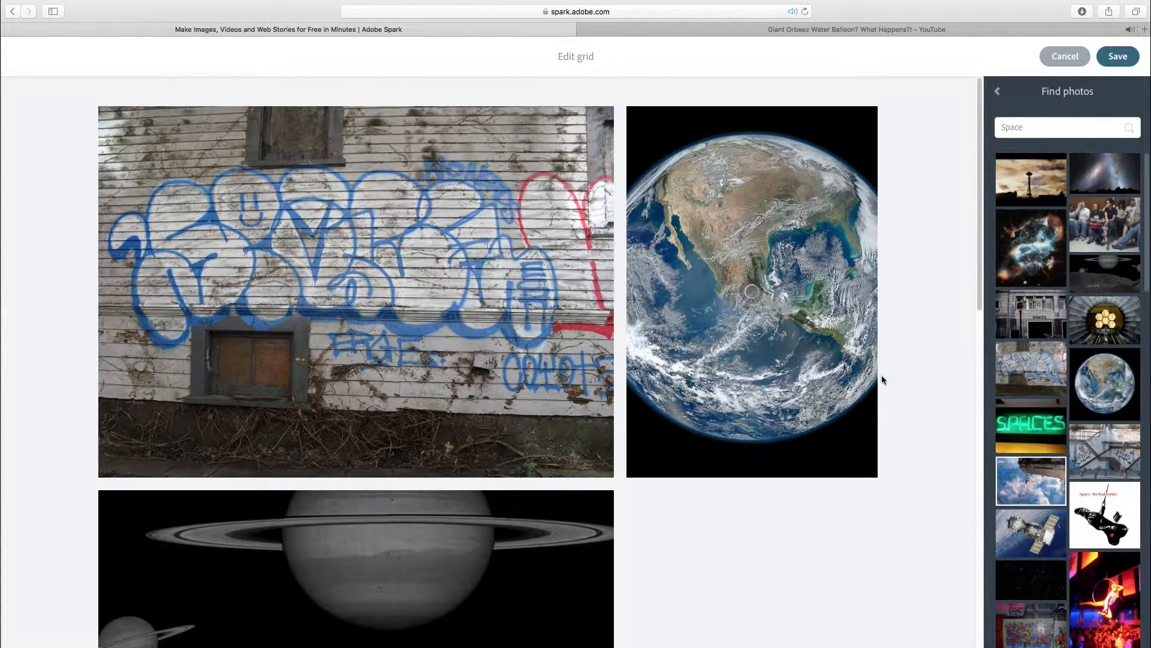
Move the Earth photo ahead of the graffiti wall in the grid, keep it as a small photo and save the grid
left_click(660, 332)
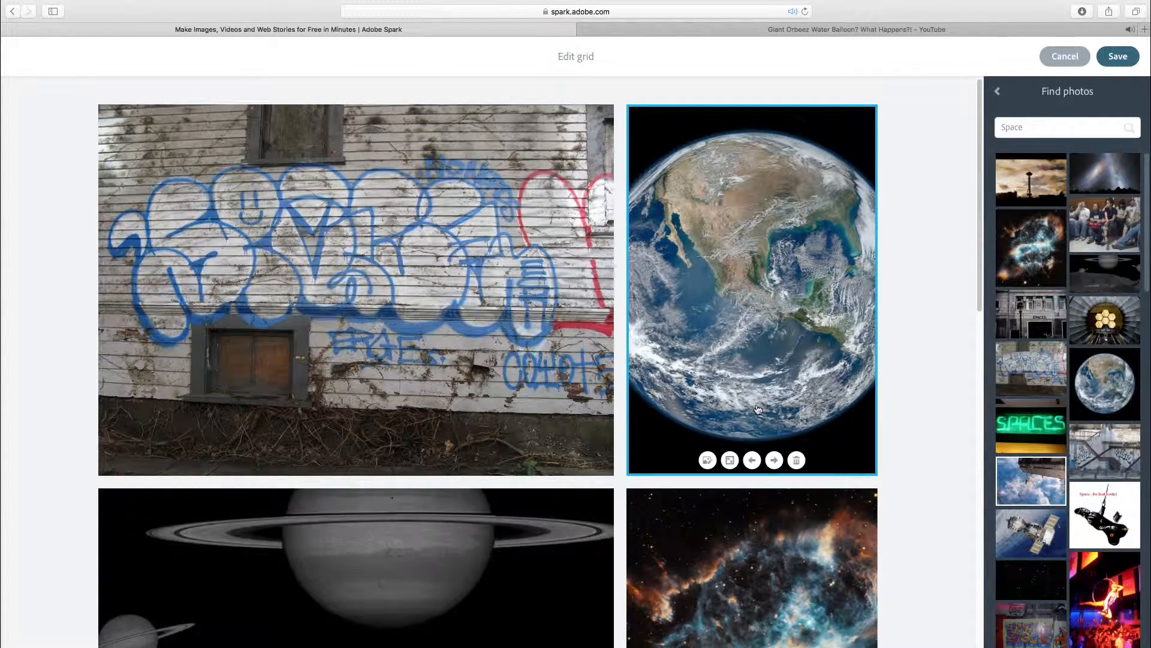
left_click(753, 461)
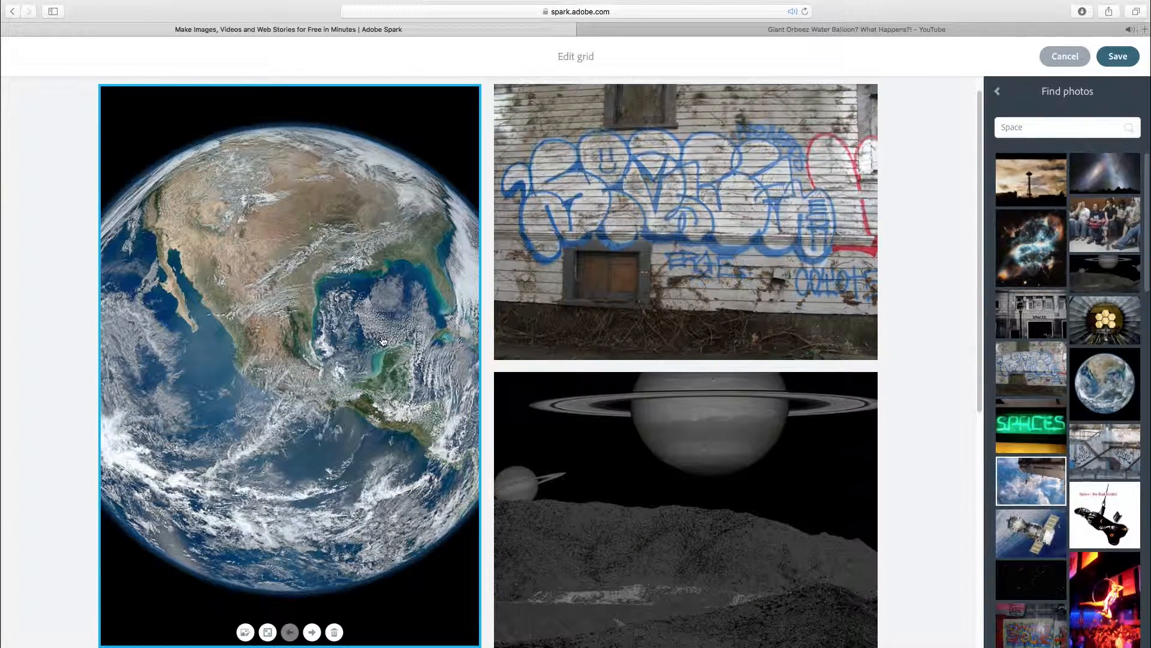
scroll(383, 341, "down", 3)
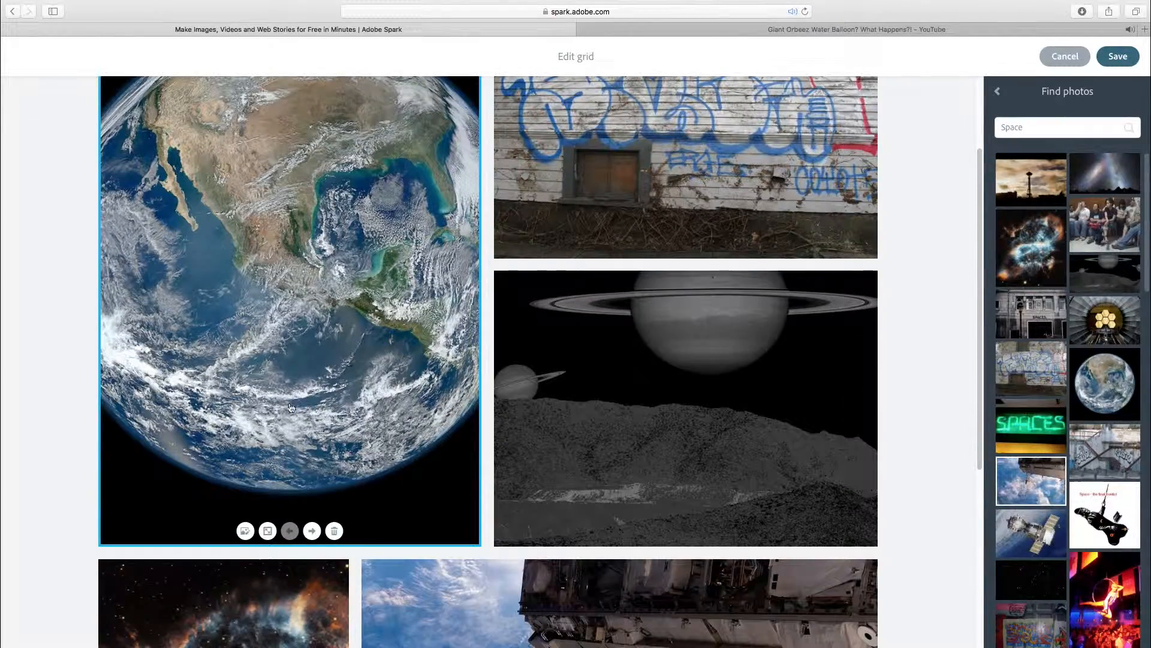
left_click(311, 531)
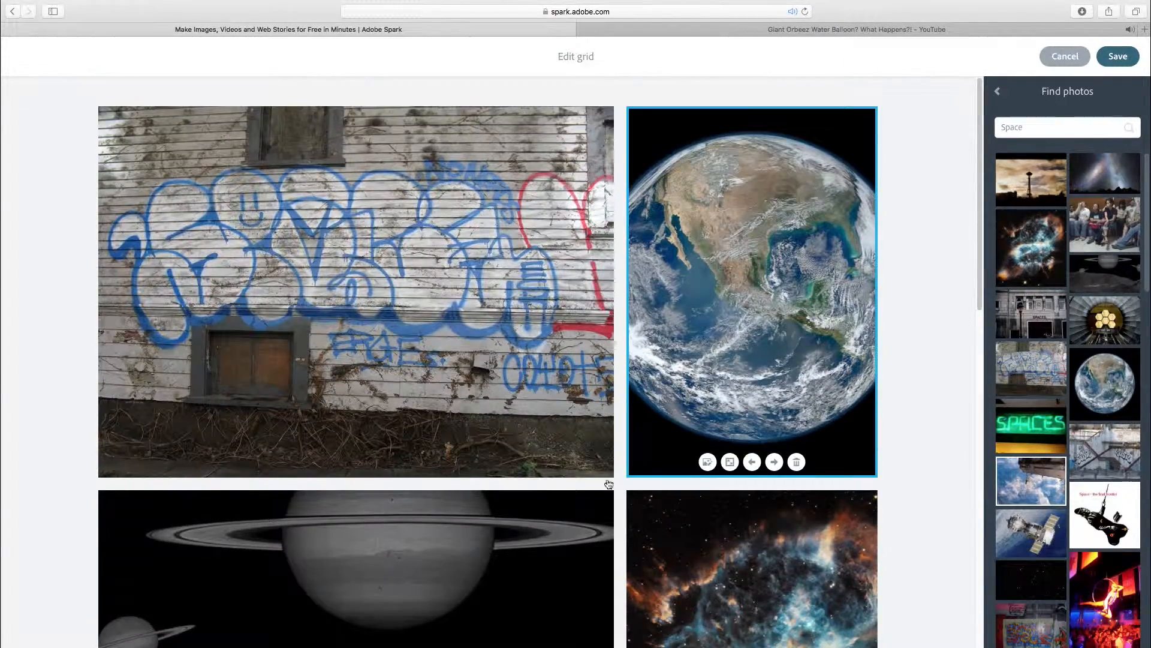
left_click(753, 463)
left_click(268, 632)
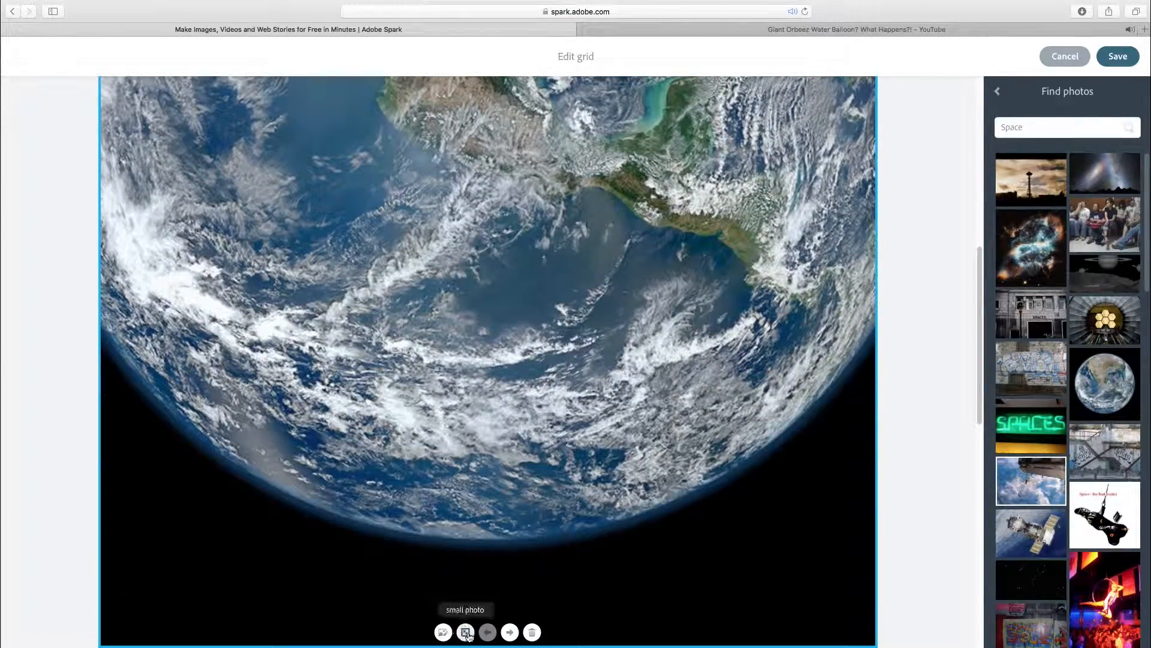
left_click(466, 633)
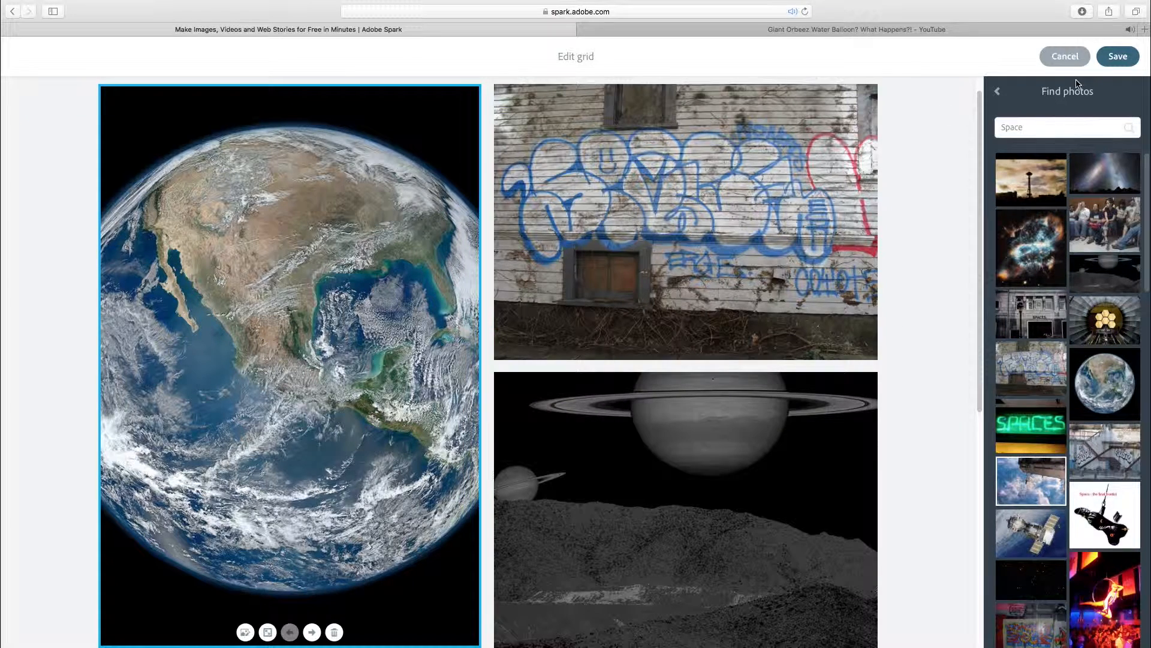
left_click(1116, 60)
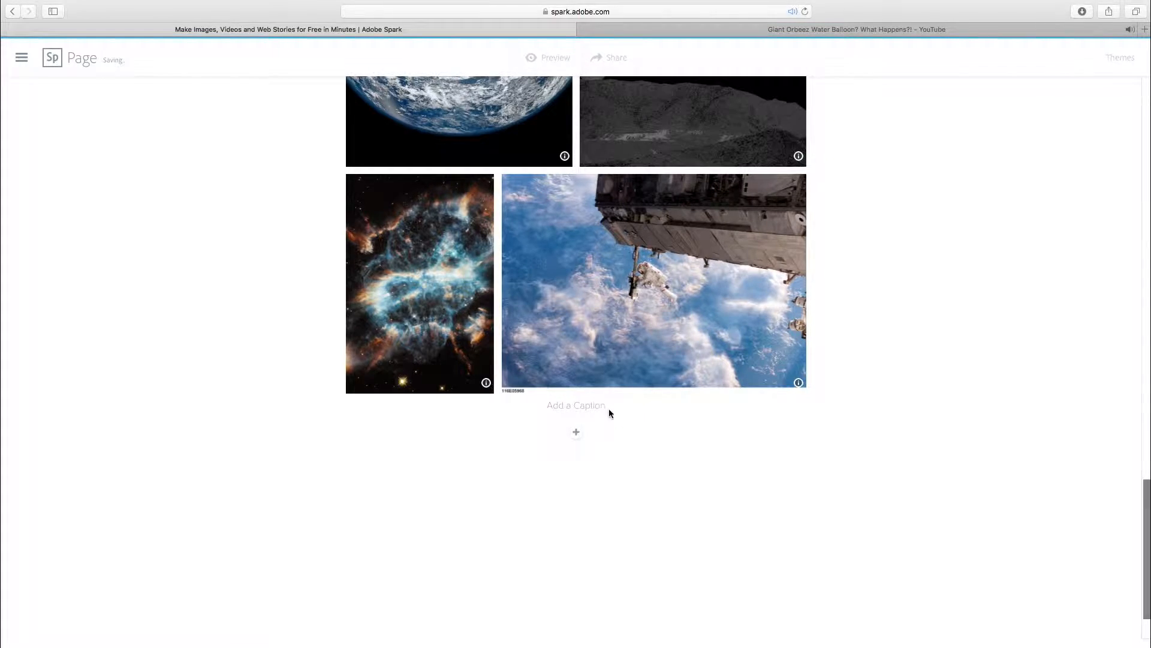
Add the caption "Album of images" below the photo grid
left_click(579, 406)
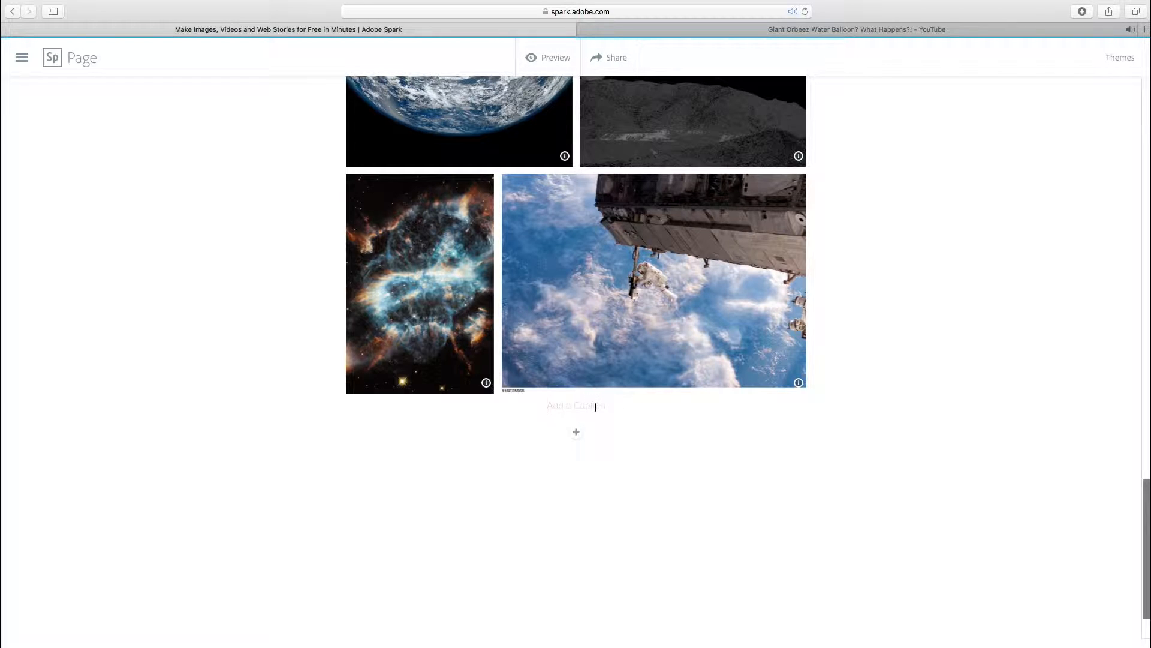
type("Album ")
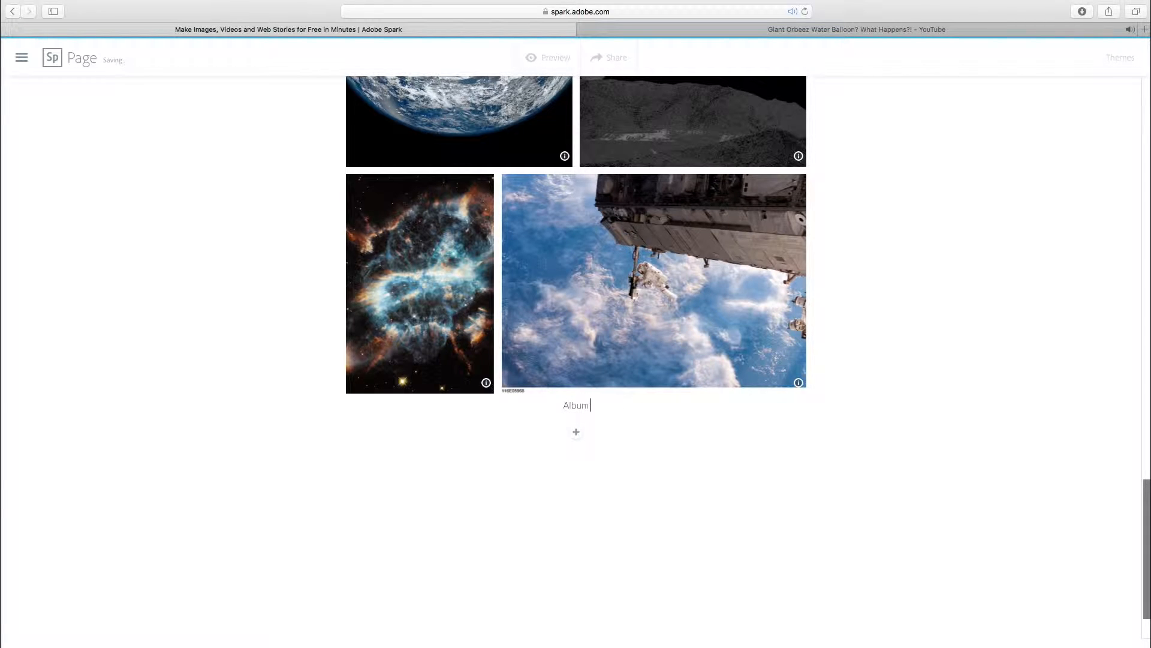
type("of images")
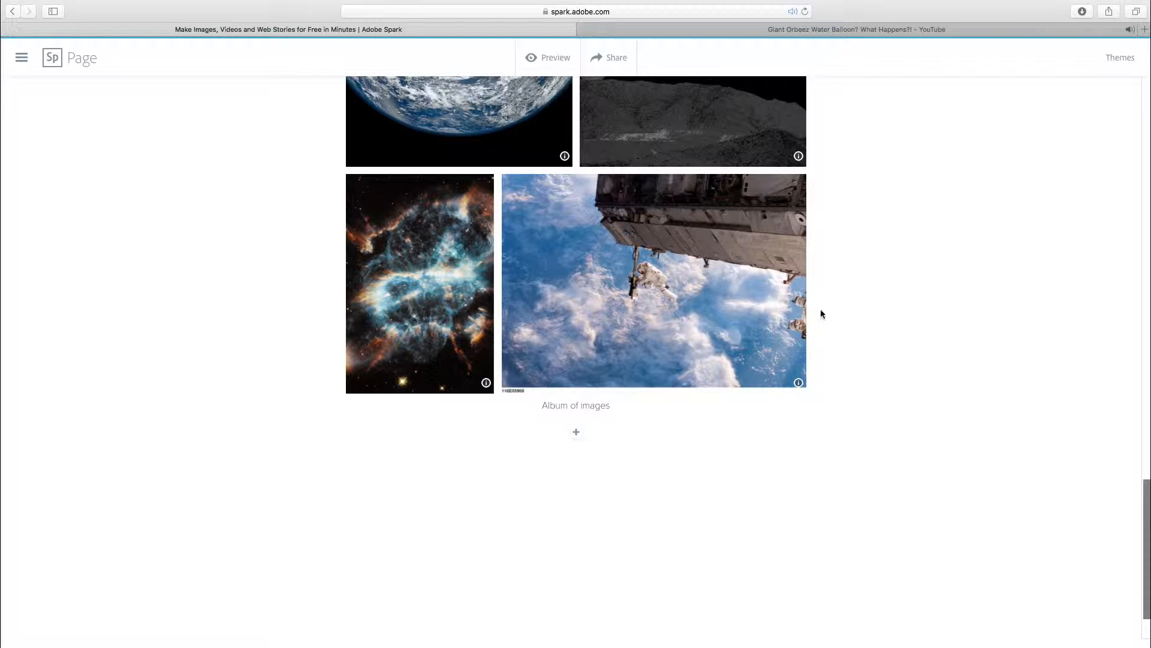
Insert a glideshow below the photo grid with the astronaut and graffiti staircase photos, and save it
left_click(576, 433)
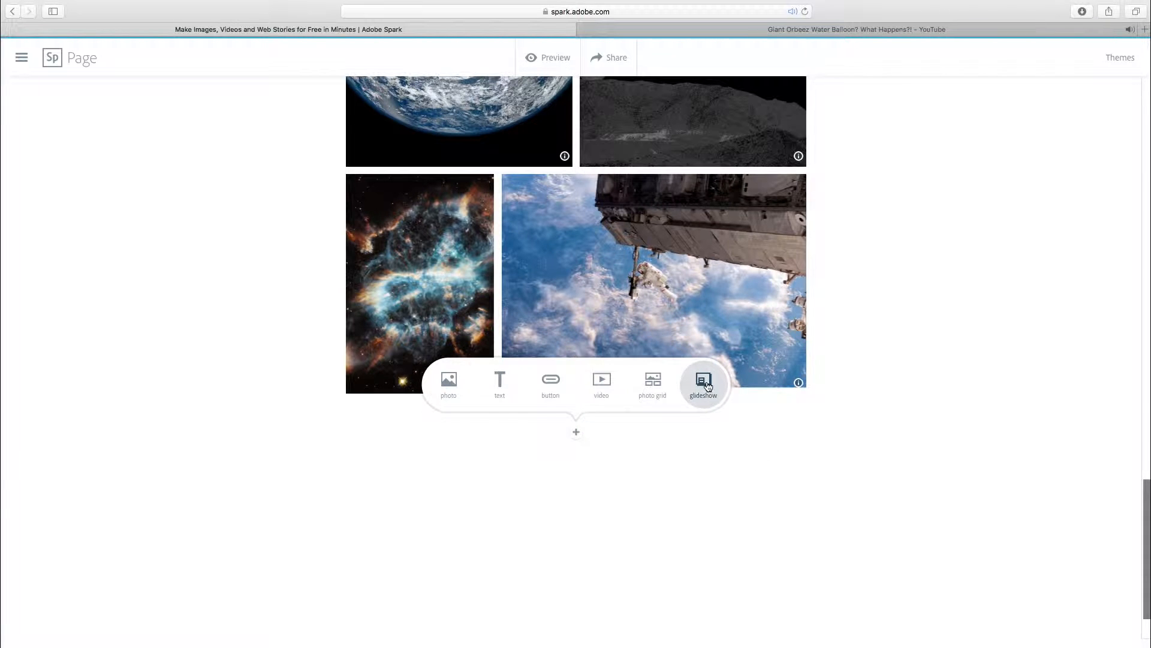
left_click(708, 387)
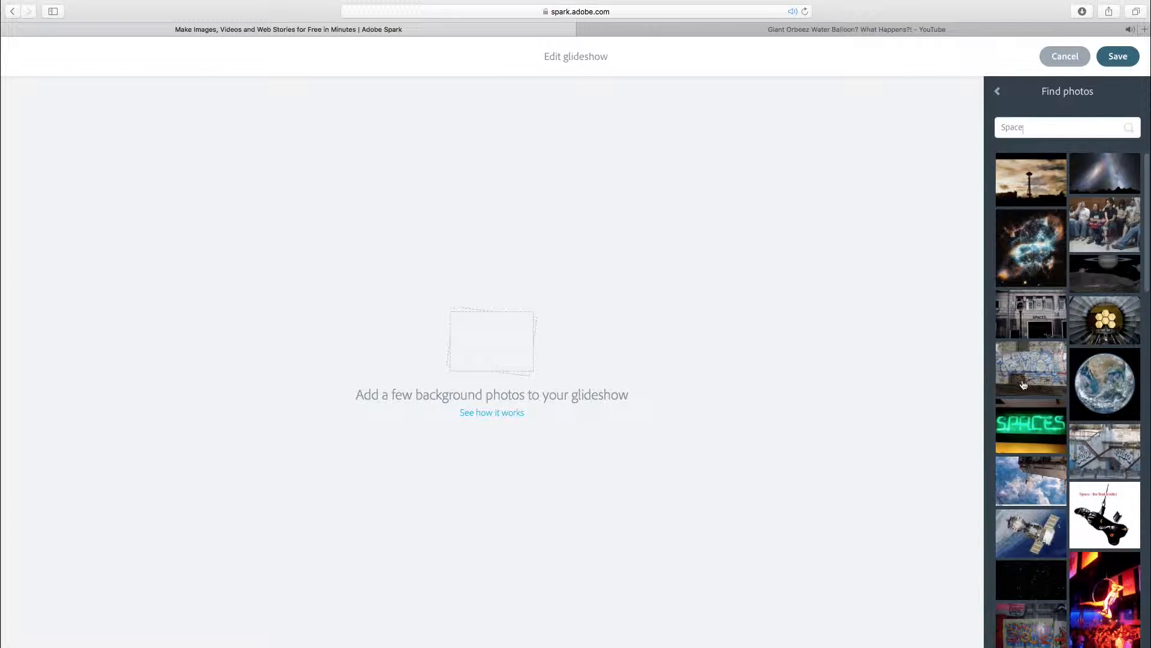
left_click(1037, 468)
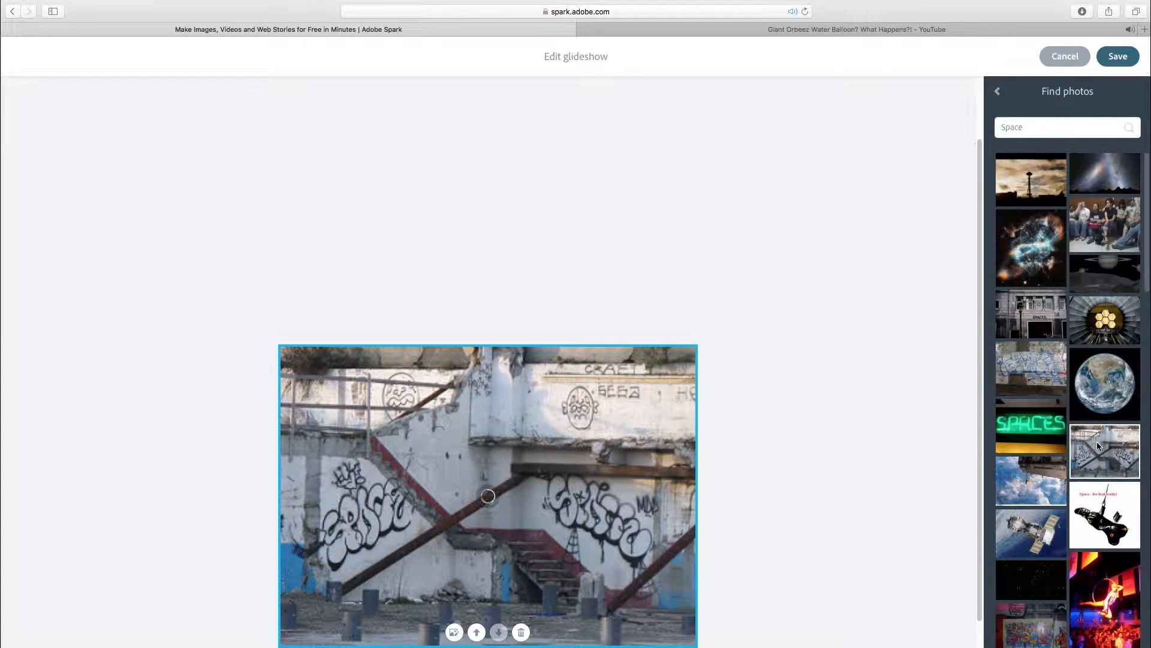
left_click(1118, 56)
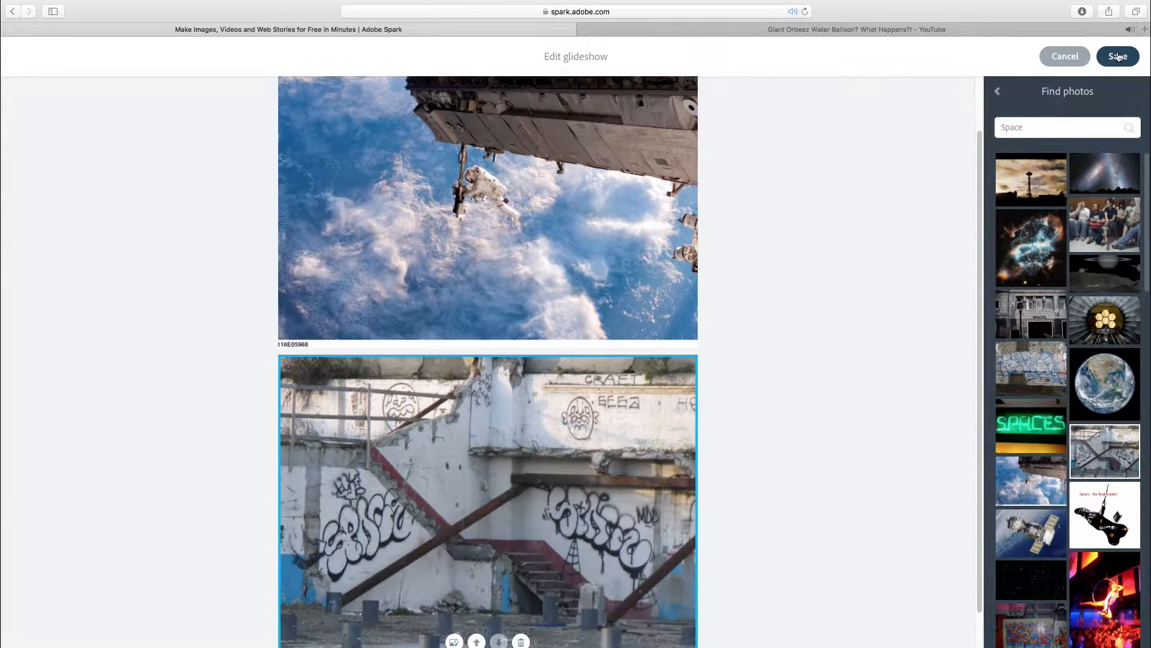
left_click(1115, 57)
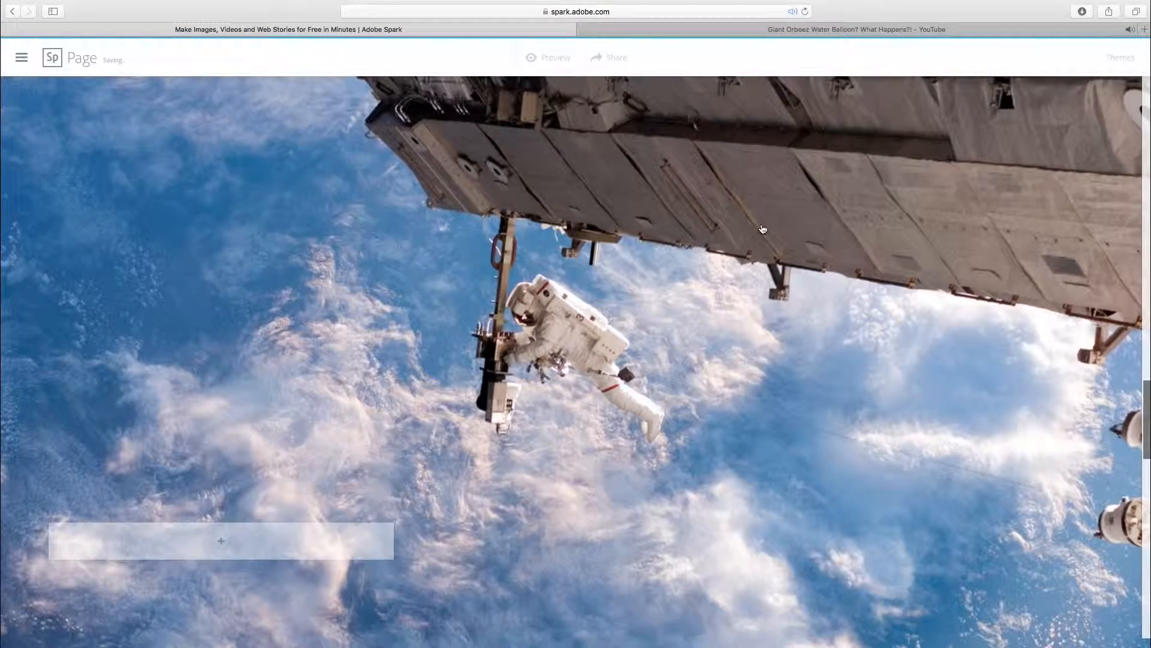
Examine how the glideshow changes from the astronaut photo to the graffiti staircase and where its content boxes appear
scroll(762, 227, "up", 5)
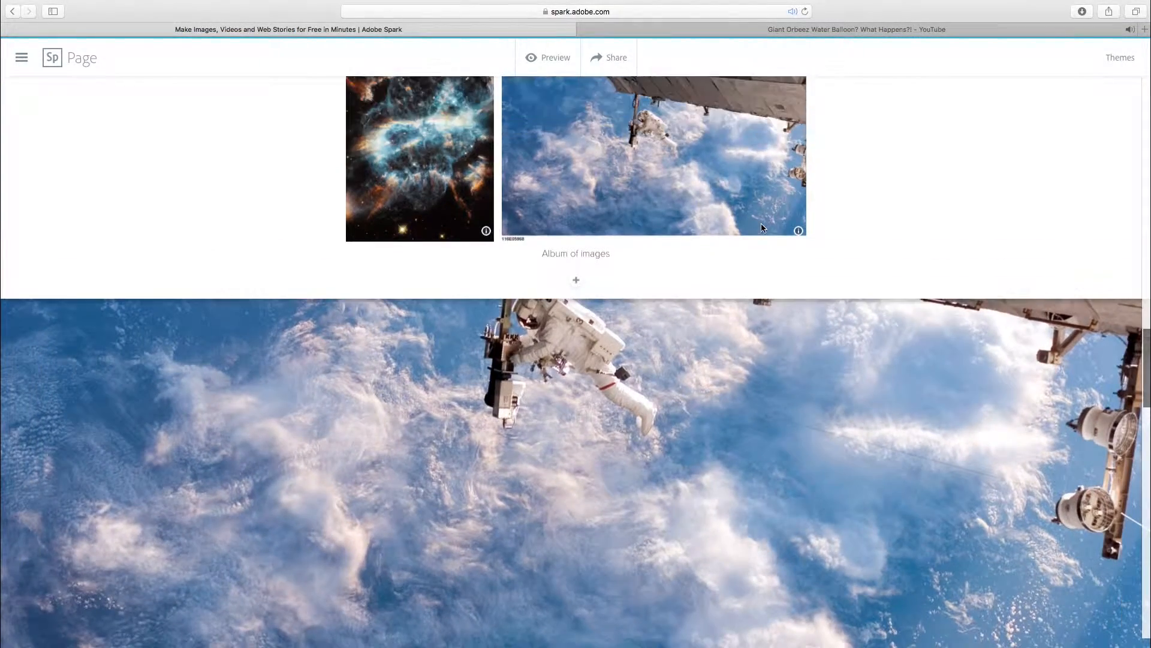
scroll(762, 228, "down", 4)
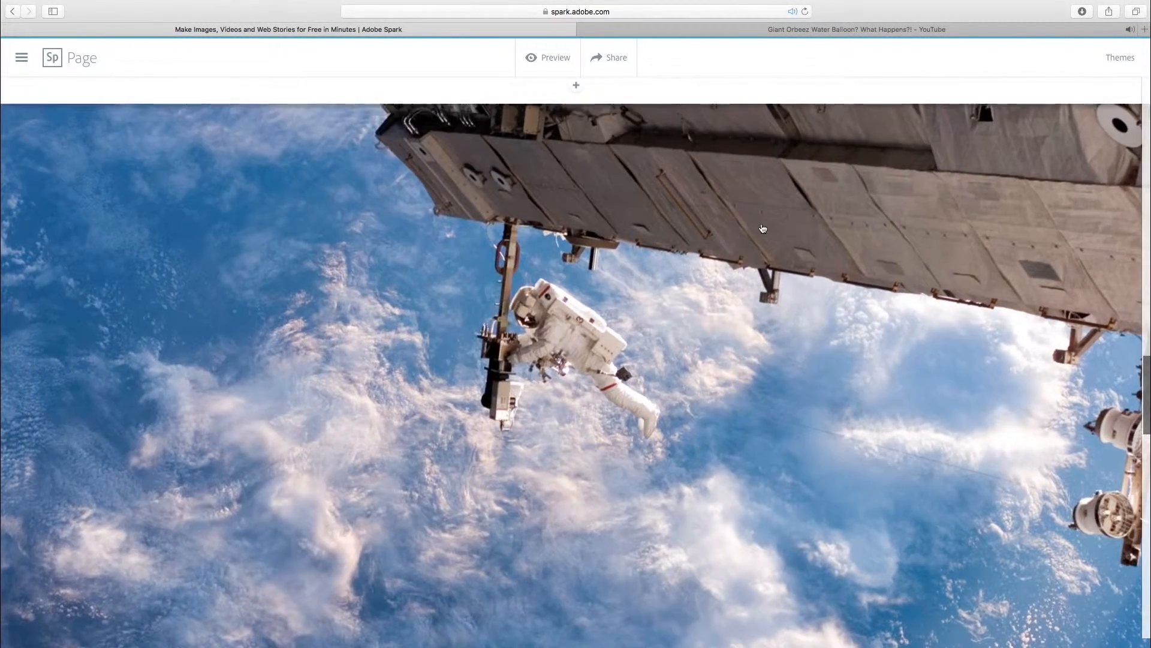
scroll(763, 227, "down", 2)
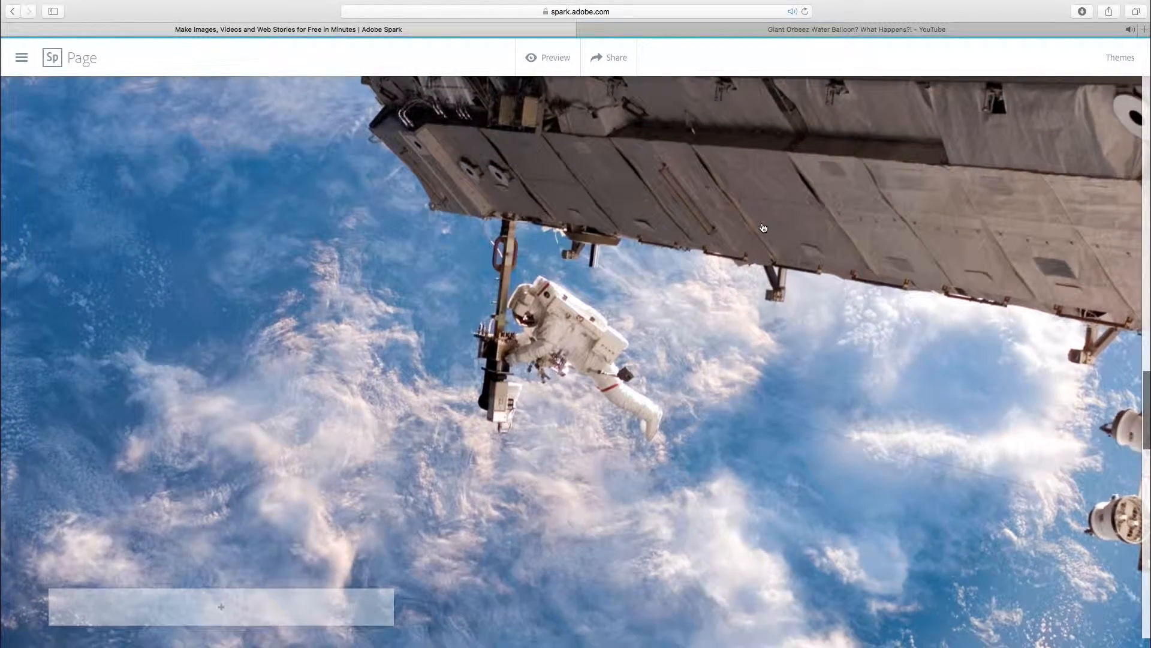
scroll(763, 228, "down", 3)
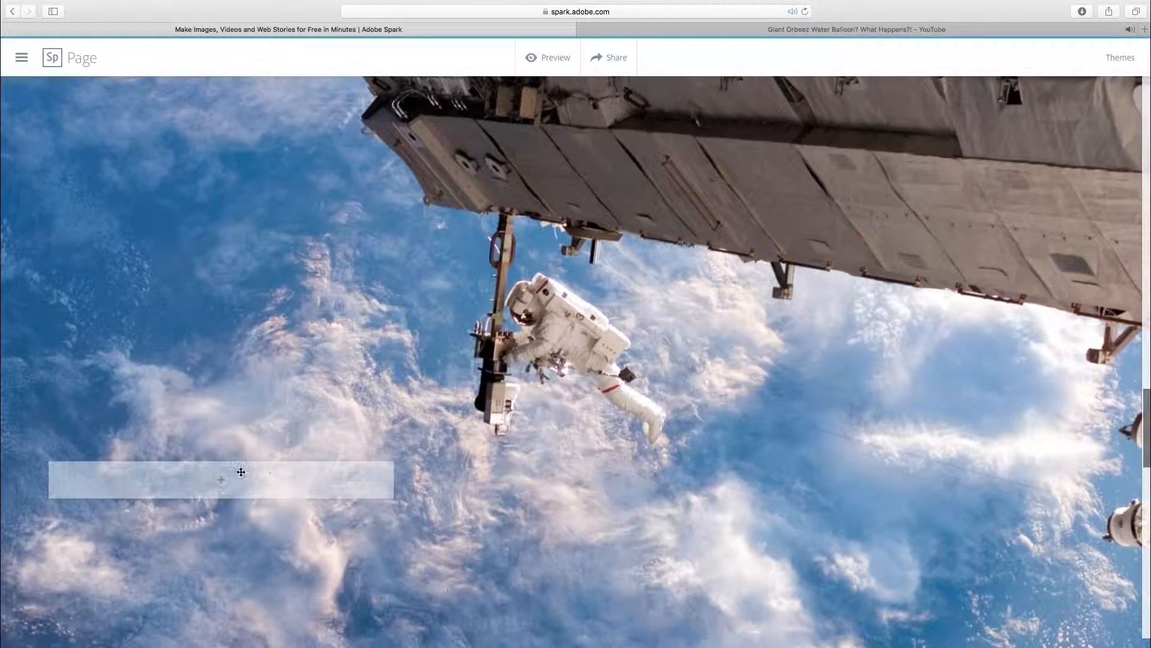
left_click(221, 480)
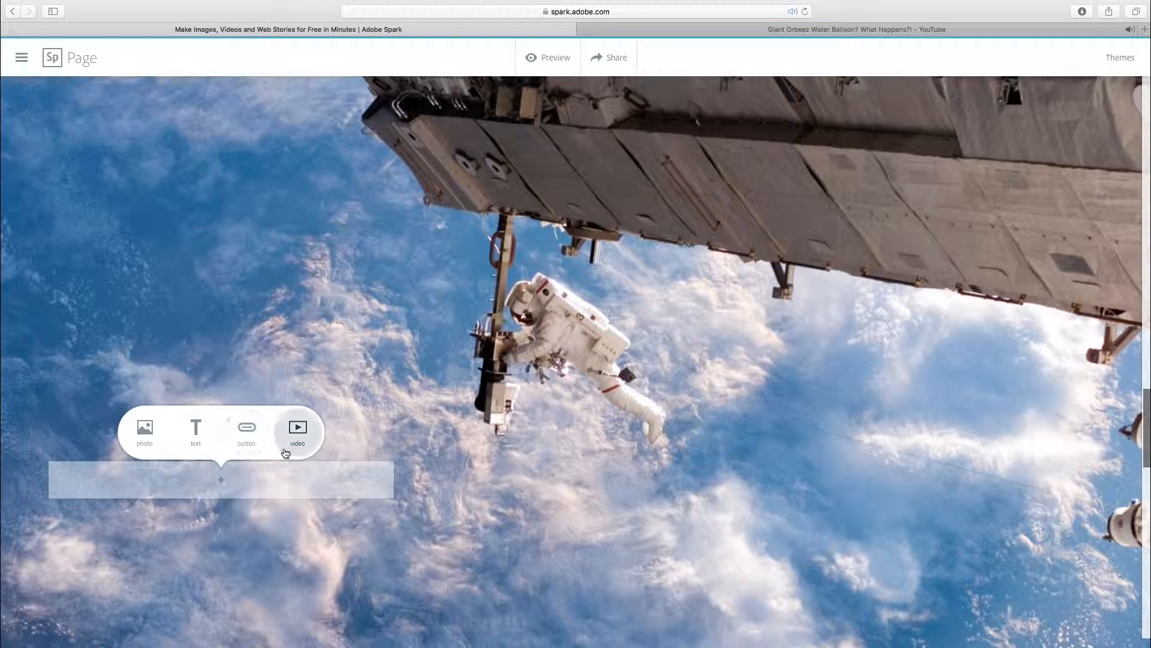
scroll(477, 415, "down", 5)
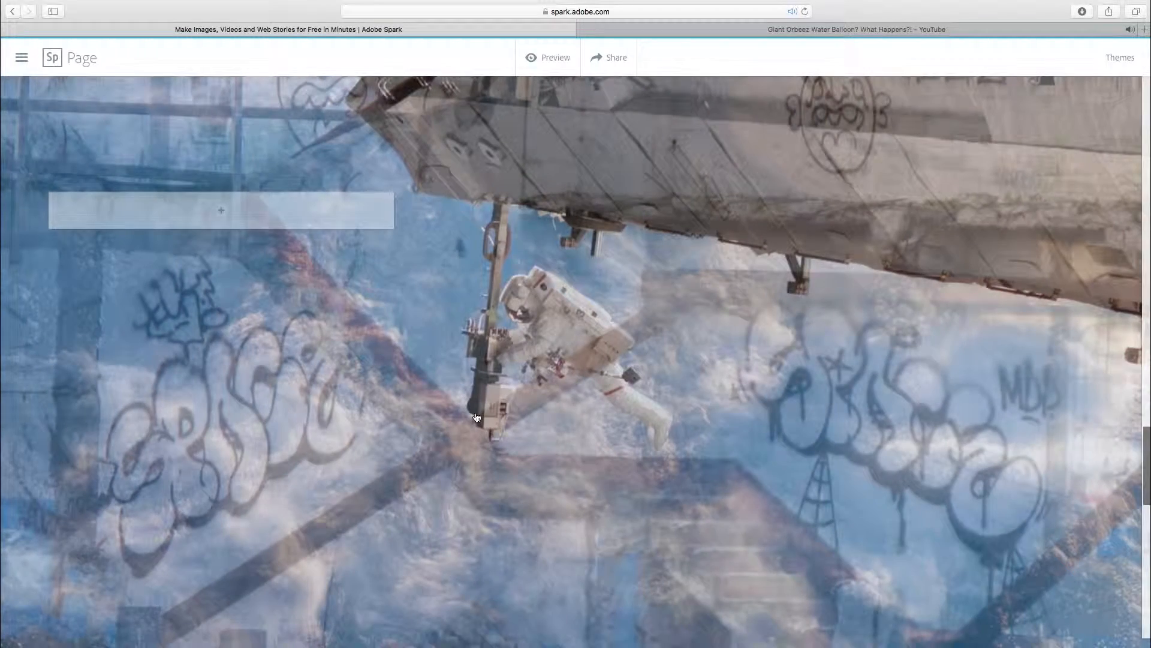
scroll(476, 416, "up", 5)
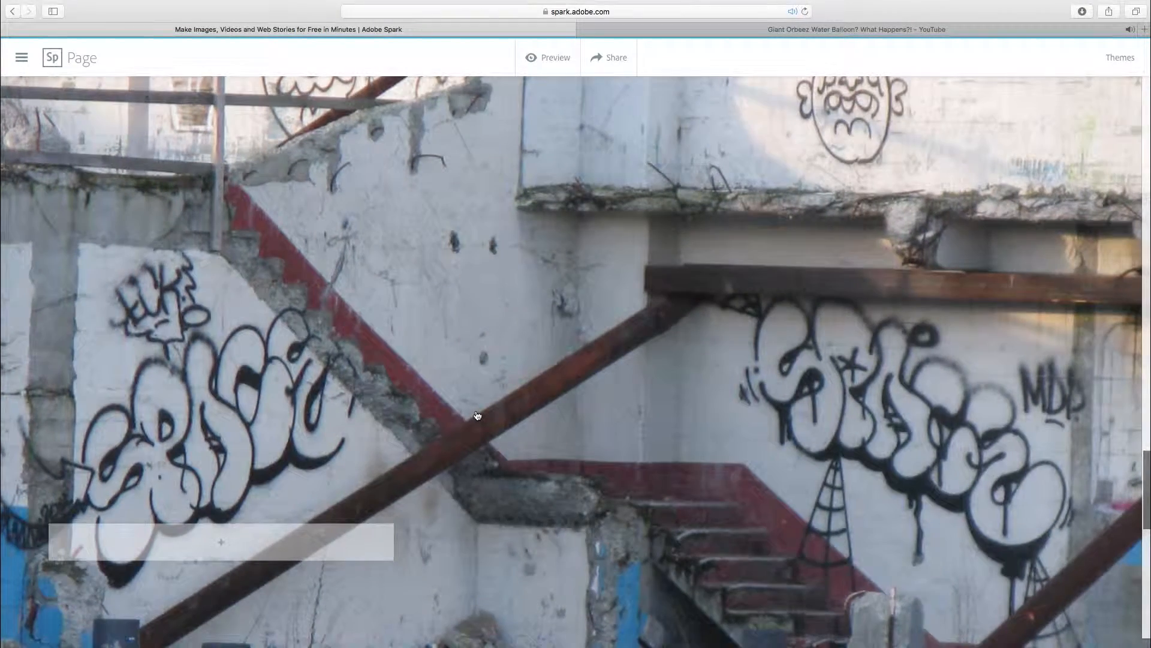
scroll(476, 416, "down", 1)
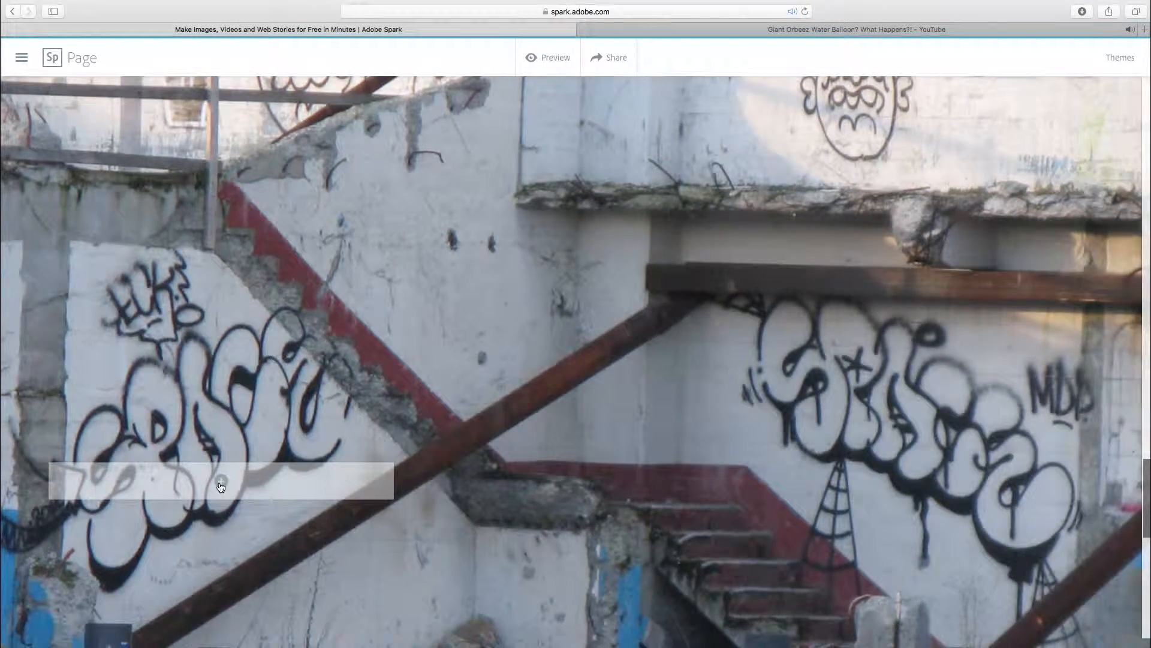
scroll(221, 485, "down", 1)
scroll(221, 485, "down", 4)
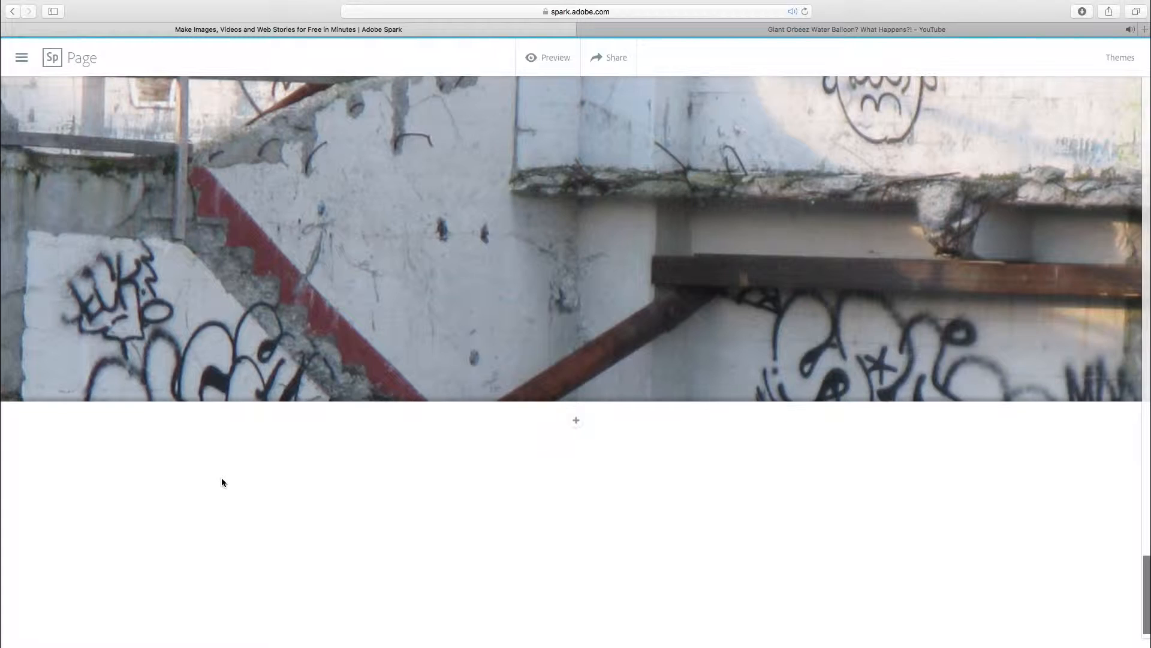
scroll(222, 479, "up", 3)
left_click(220, 367)
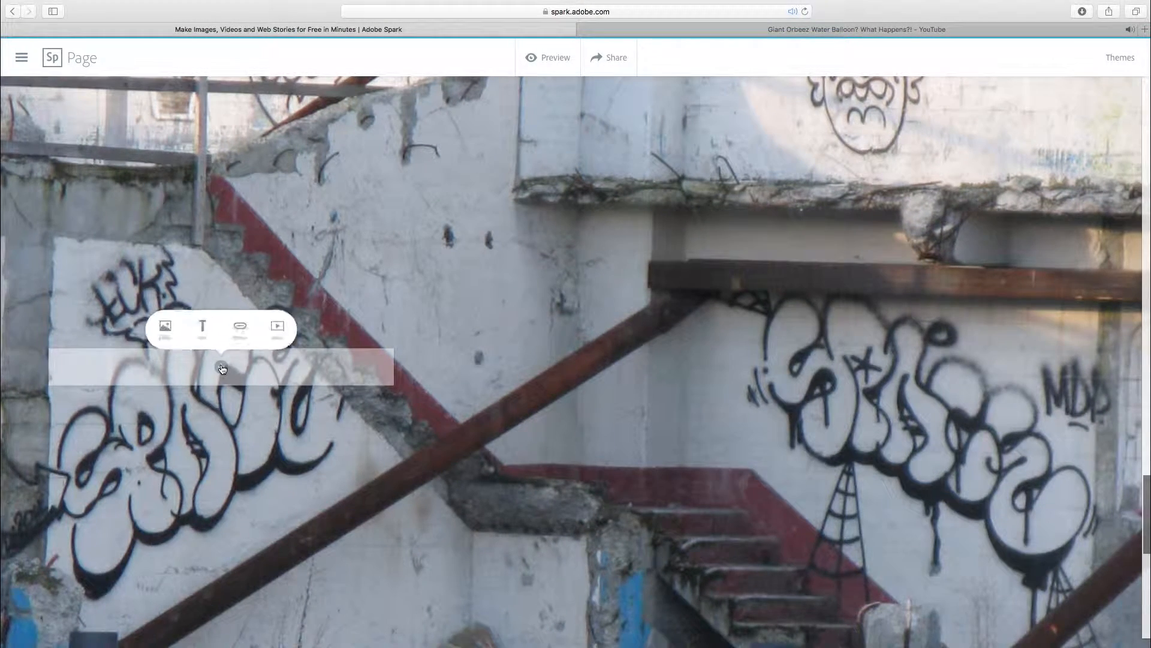
left_click(246, 318)
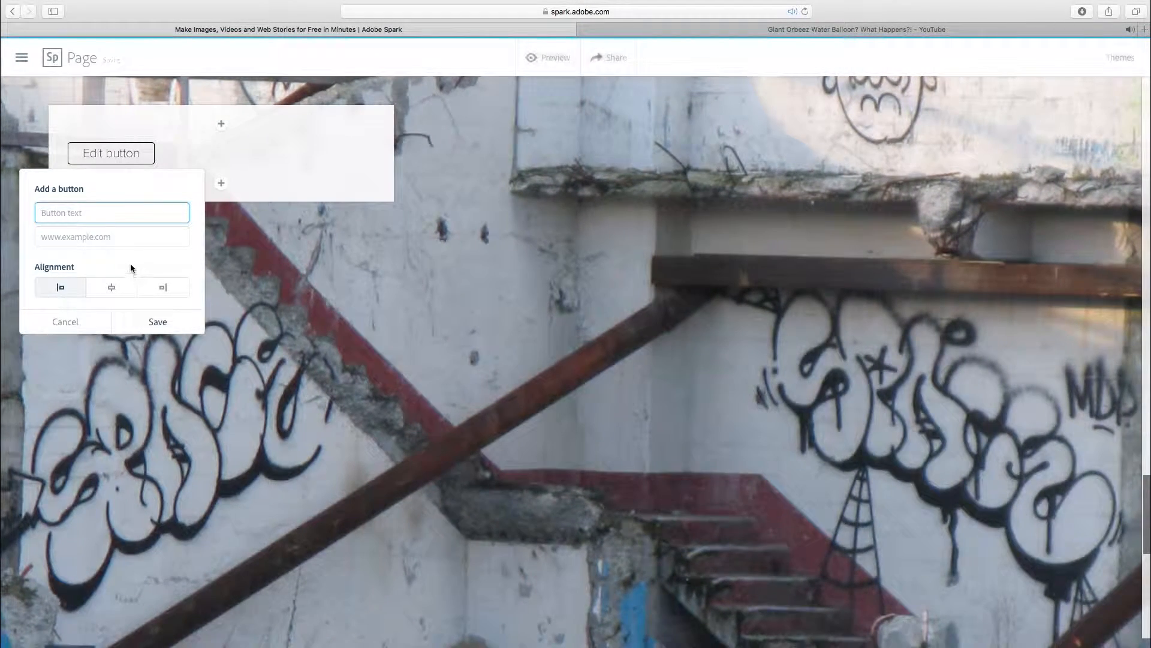
type("yho")
key("BackSpace")
type("ahoo link")
left_click(90, 237)
type("www.yahoo.co")
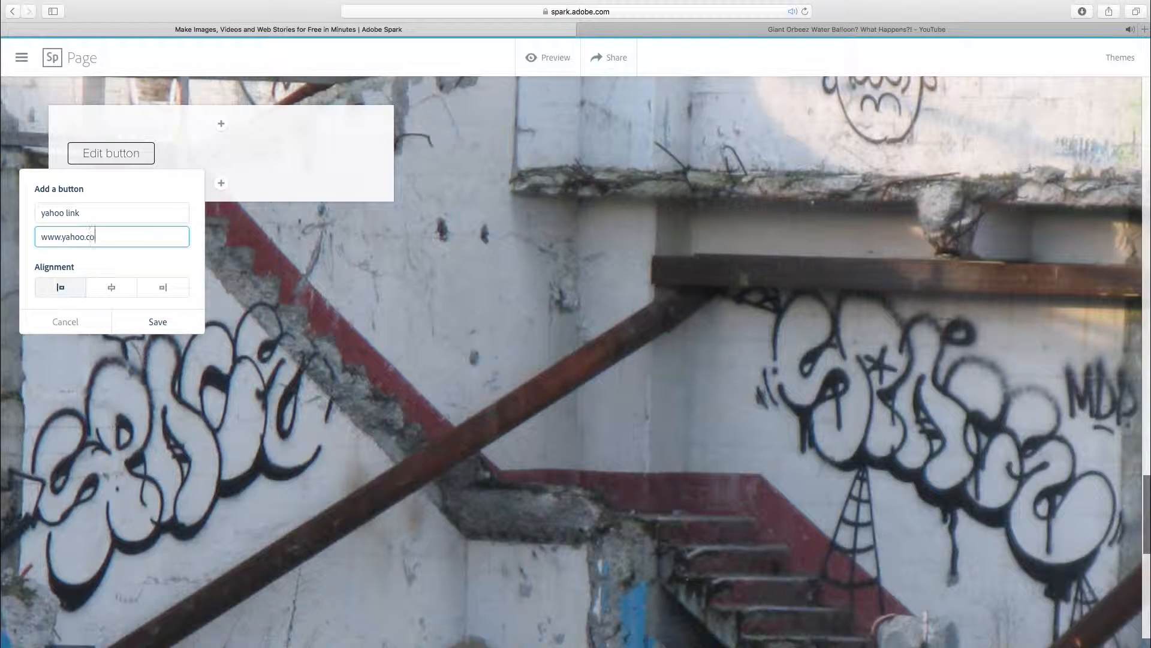
left_click(165, 324)
Add the text "Im in Space" and, as a separate paragraph, "HELLO" to the content box over the astronaut photo
scroll(207, 234, "up", 5)
scroll(206, 233, "up", 5)
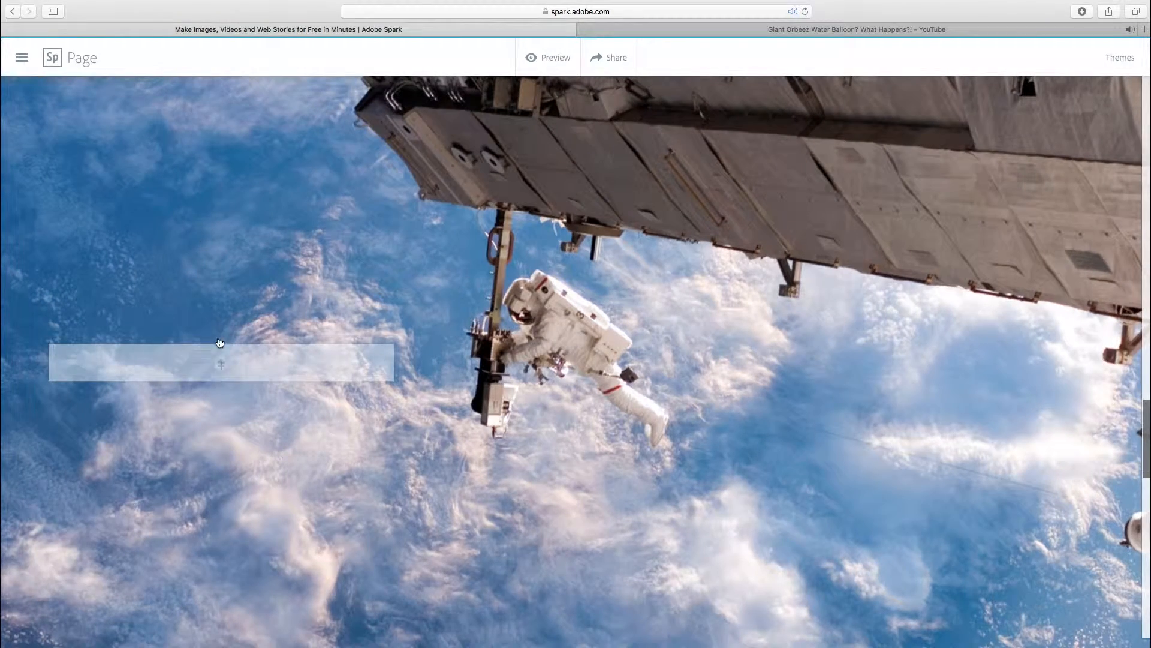
left_click(222, 362)
left_click(211, 324)
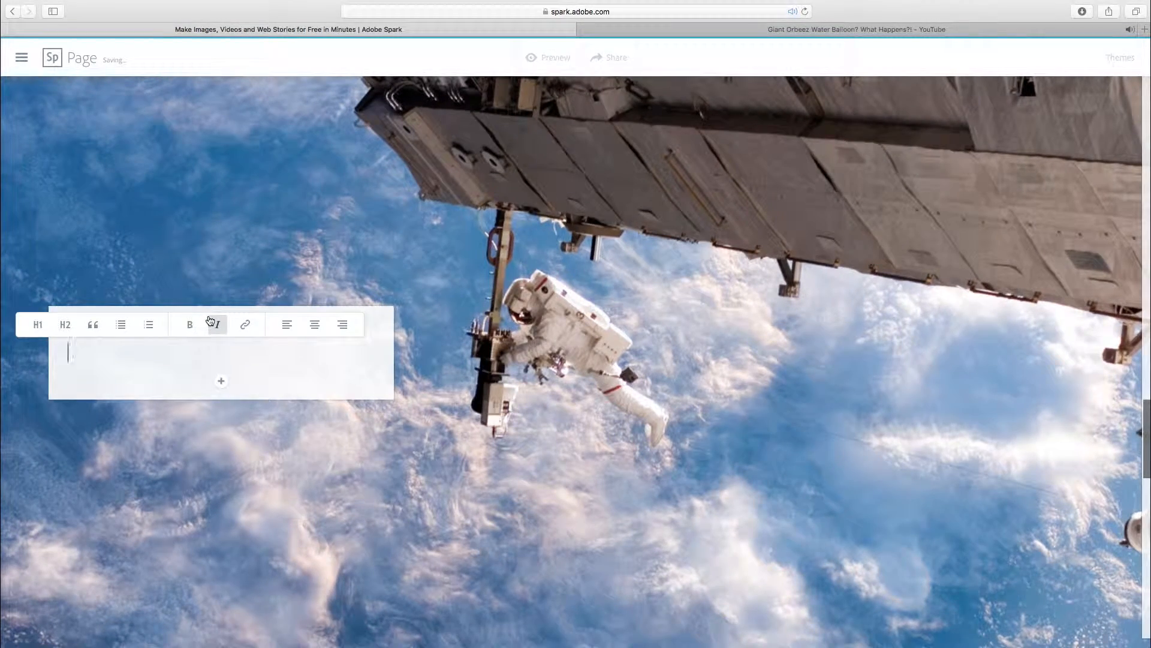
type("Im in Space")
key("Return")
type("HELLO")
Set the focal point of the glideshow's astronaut photo on the astronaut and save it
left_click(441, 289)
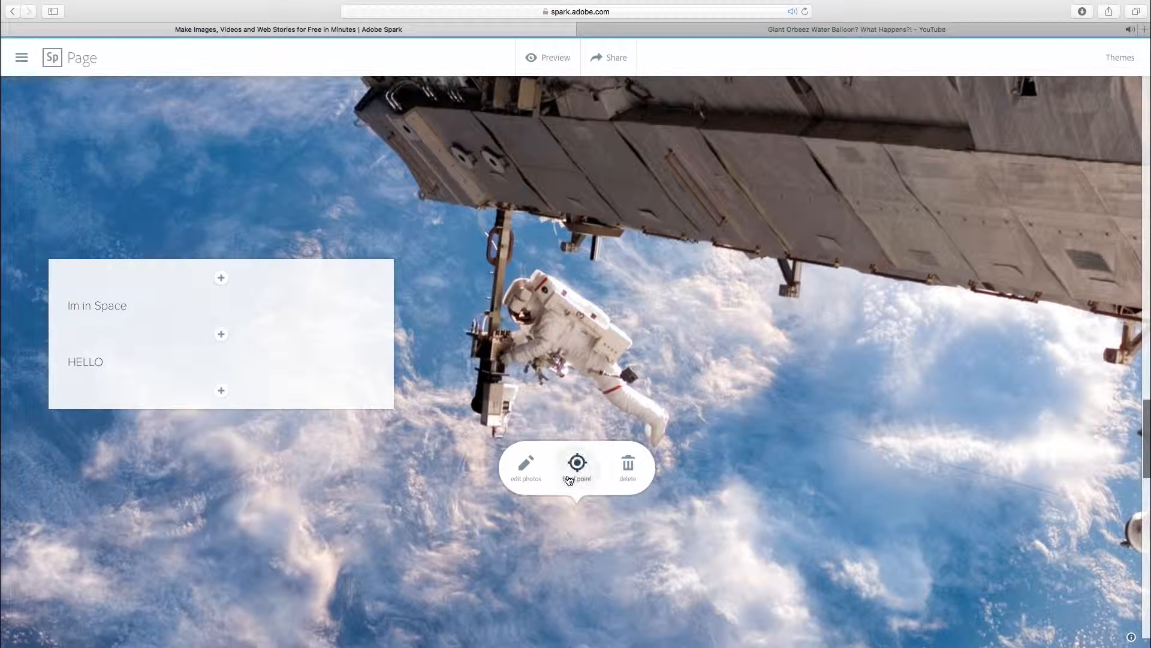
left_click(576, 467)
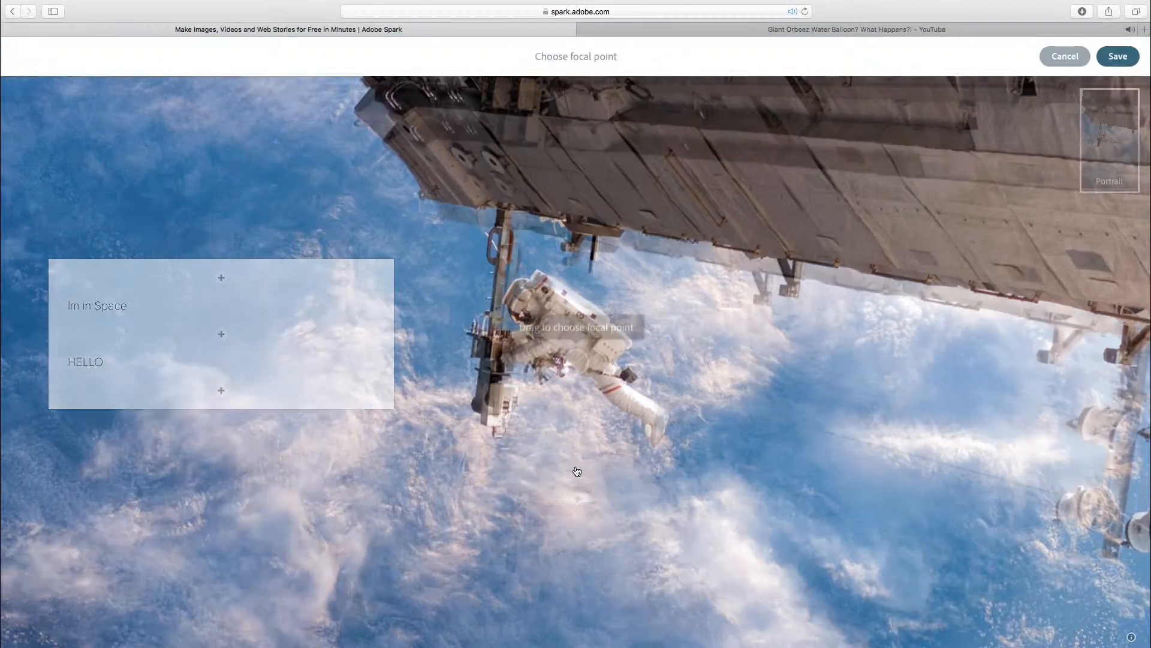
left_click(572, 349)
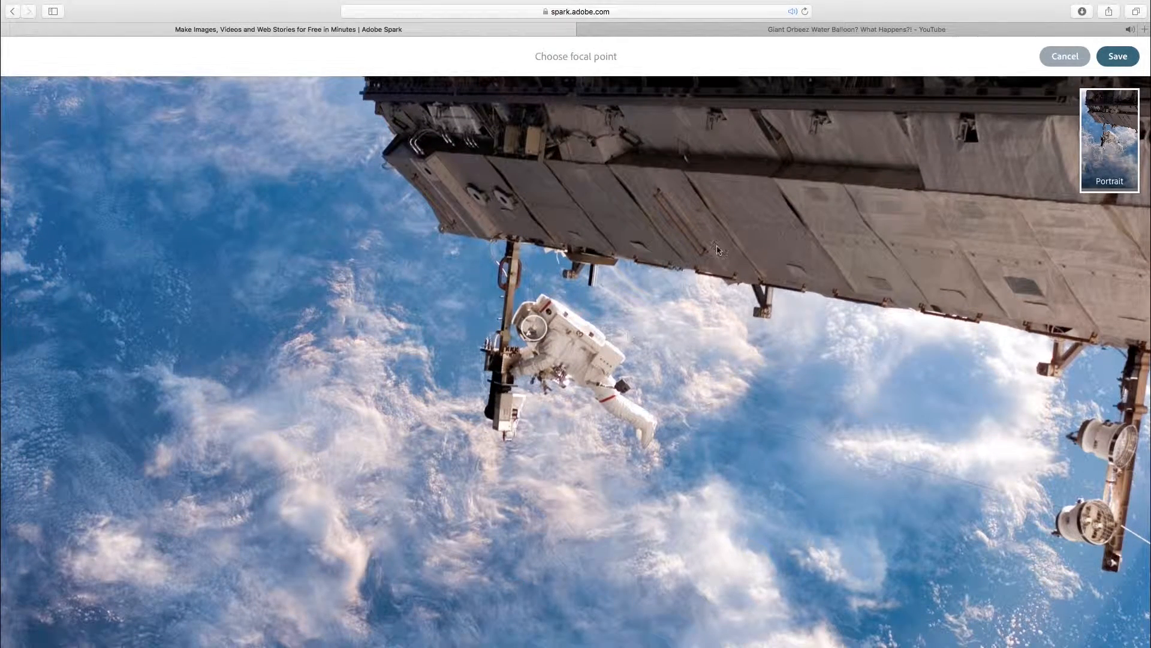
left_click(1108, 60)
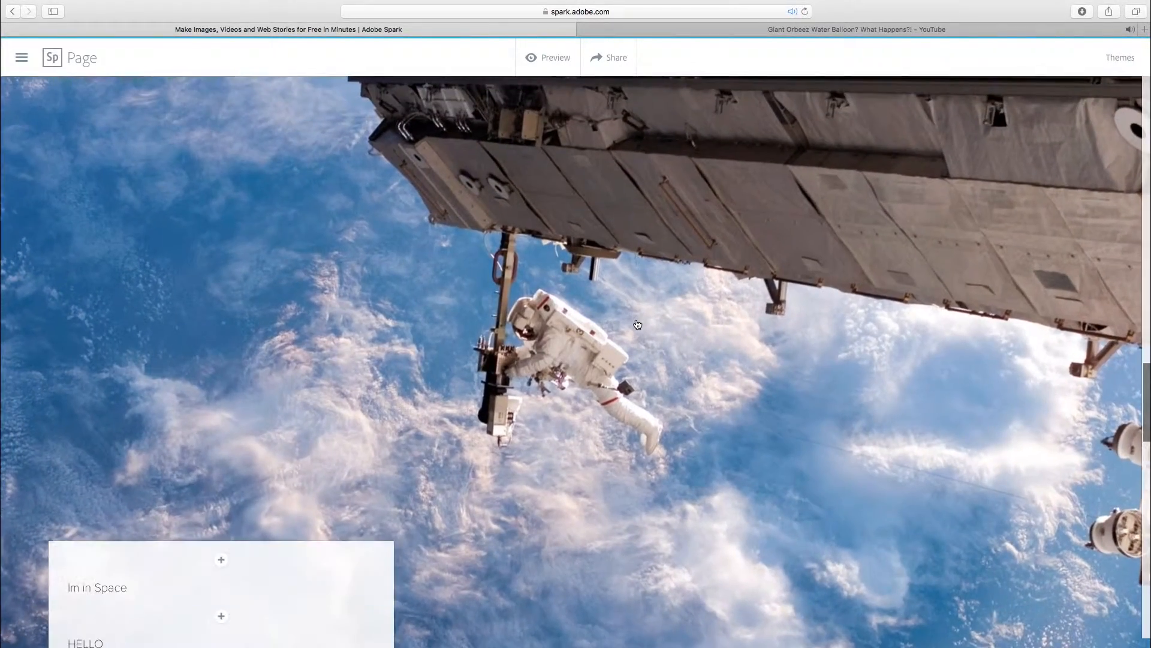
Review the finished glideshow with its overlaid content boxes and go back to the photo grid above it
scroll(637, 325, "down", 3)
scroll(587, 319, "down", 1)
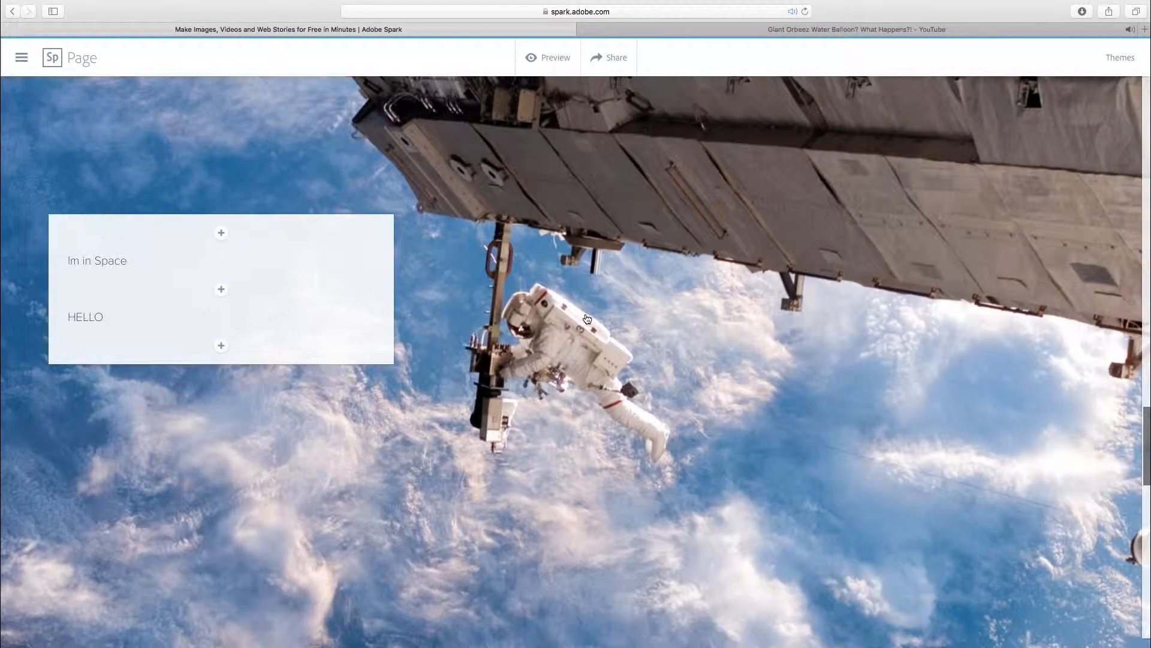
scroll(587, 319, "down", 5)
scroll(587, 318, "down", 3)
scroll(588, 318, "up", 8)
scroll(587, 318, "up", 10)
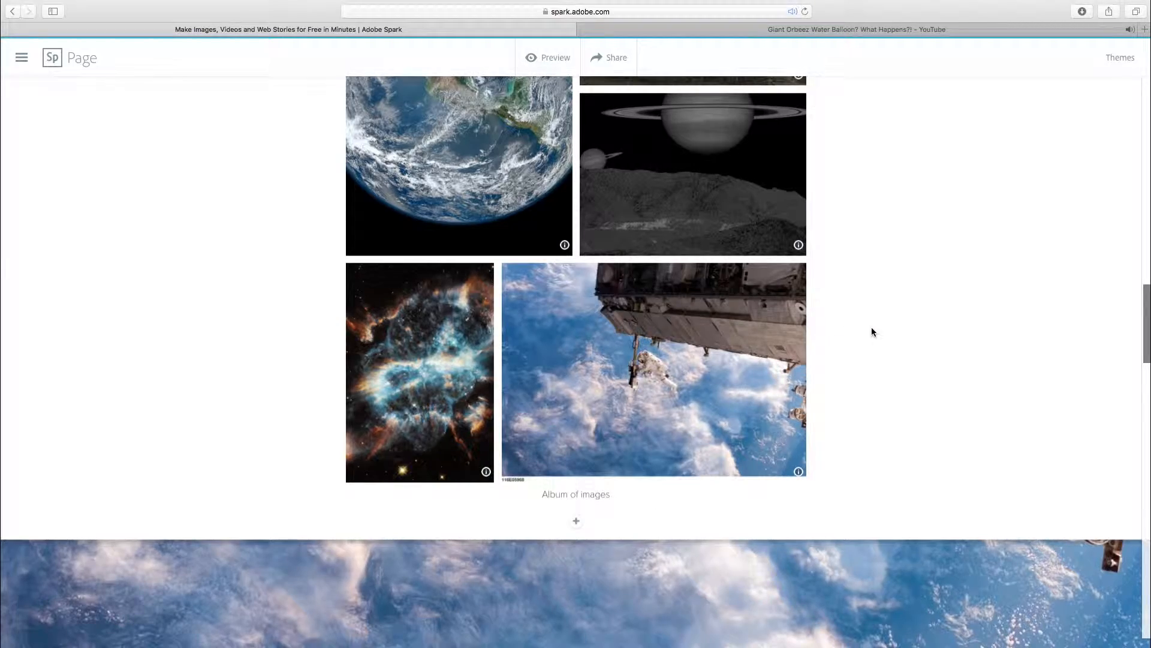
Open the theme choices for the page and close the YouTube video's browser tab
scroll(865, 330, "up", 8)
scroll(865, 336, "up", 15)
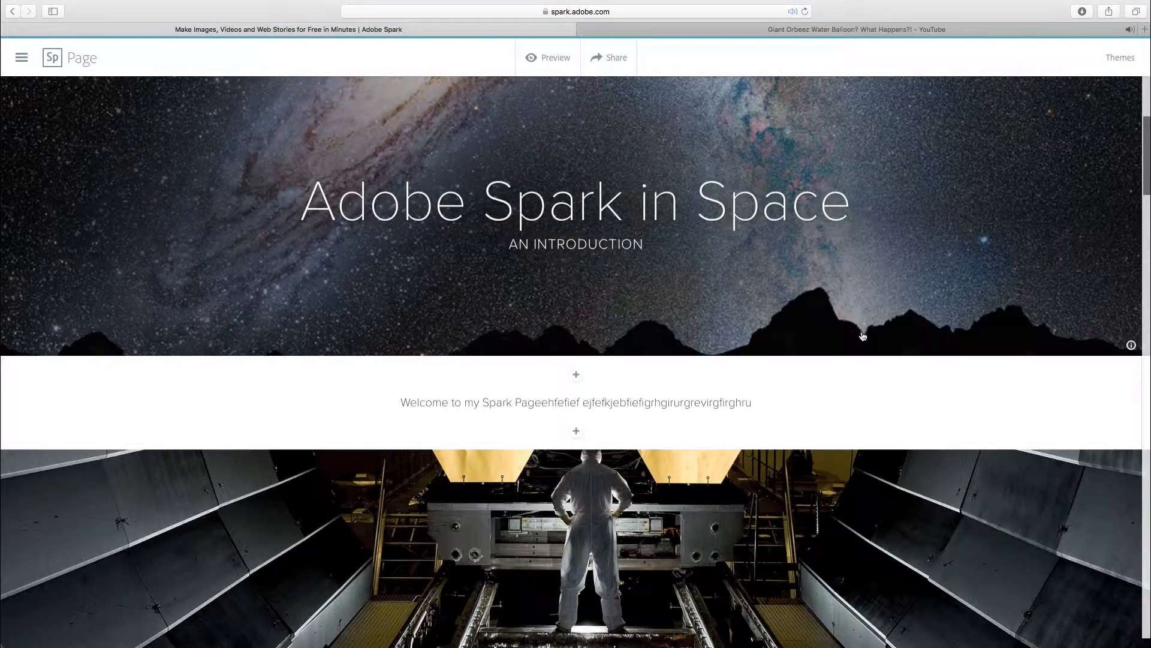
scroll(837, 333, "up", 5)
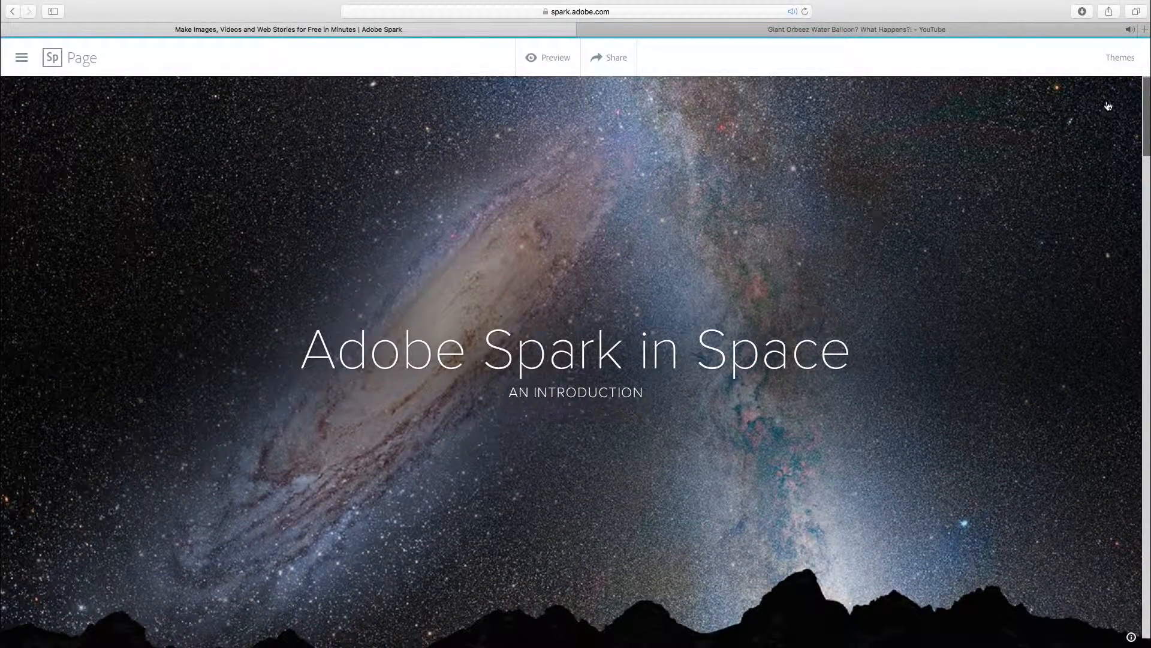
left_click(1119, 60)
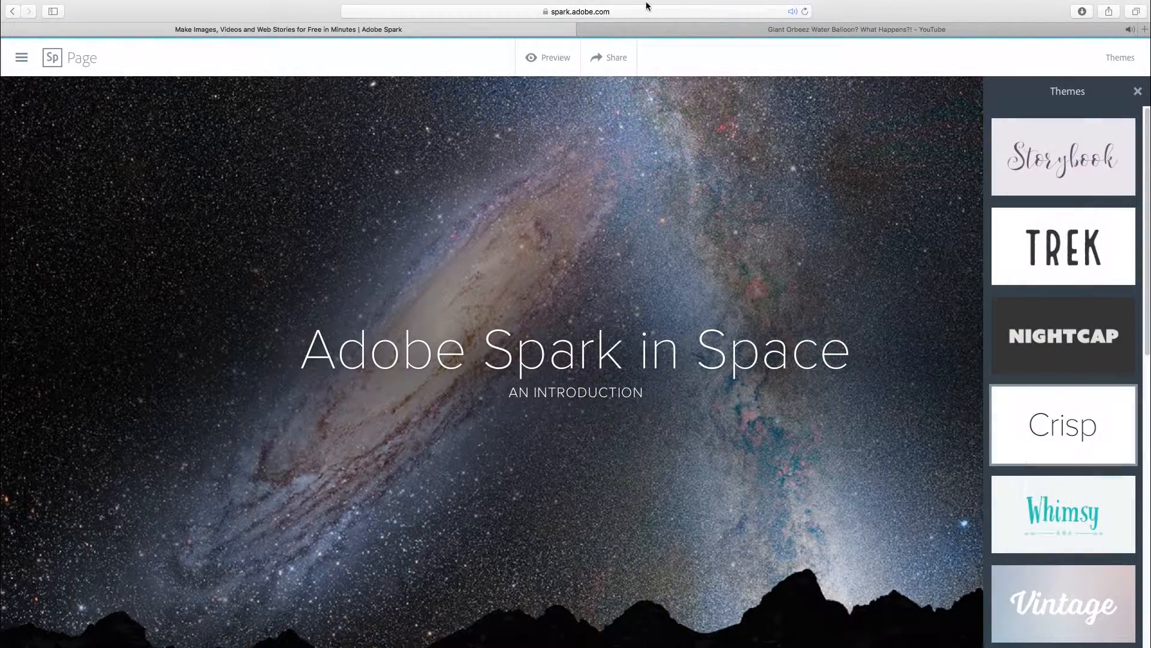
left_click(585, 29)
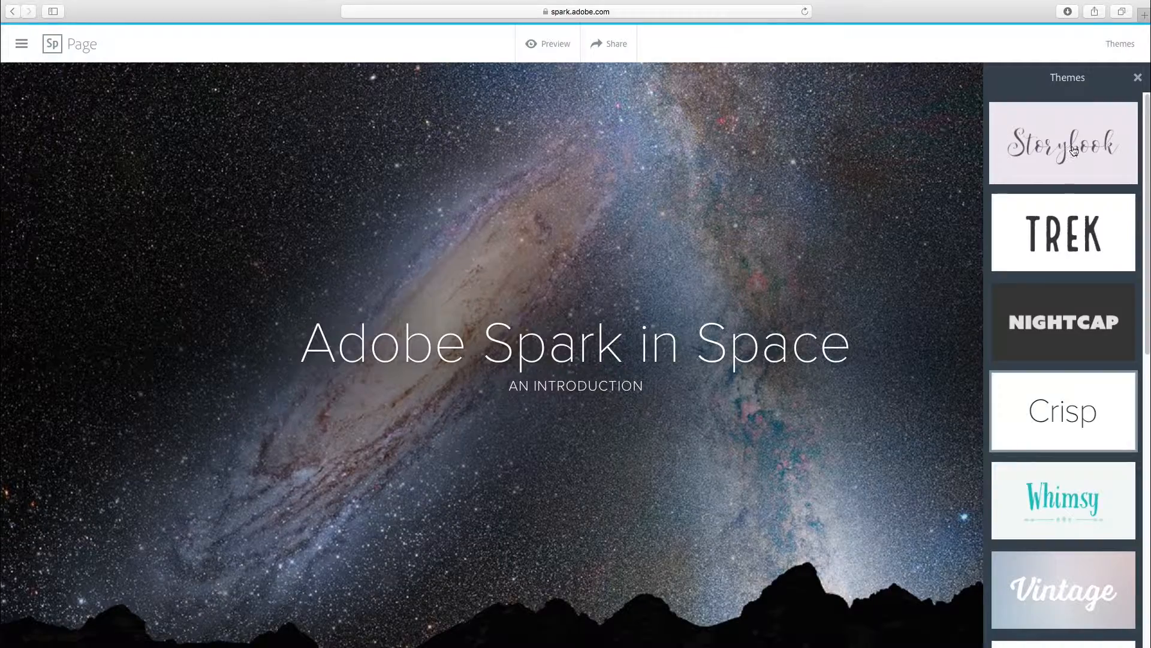
Apply the Vintage theme and check how it restyles the title, text and link button
scroll(1057, 157, "down", 1)
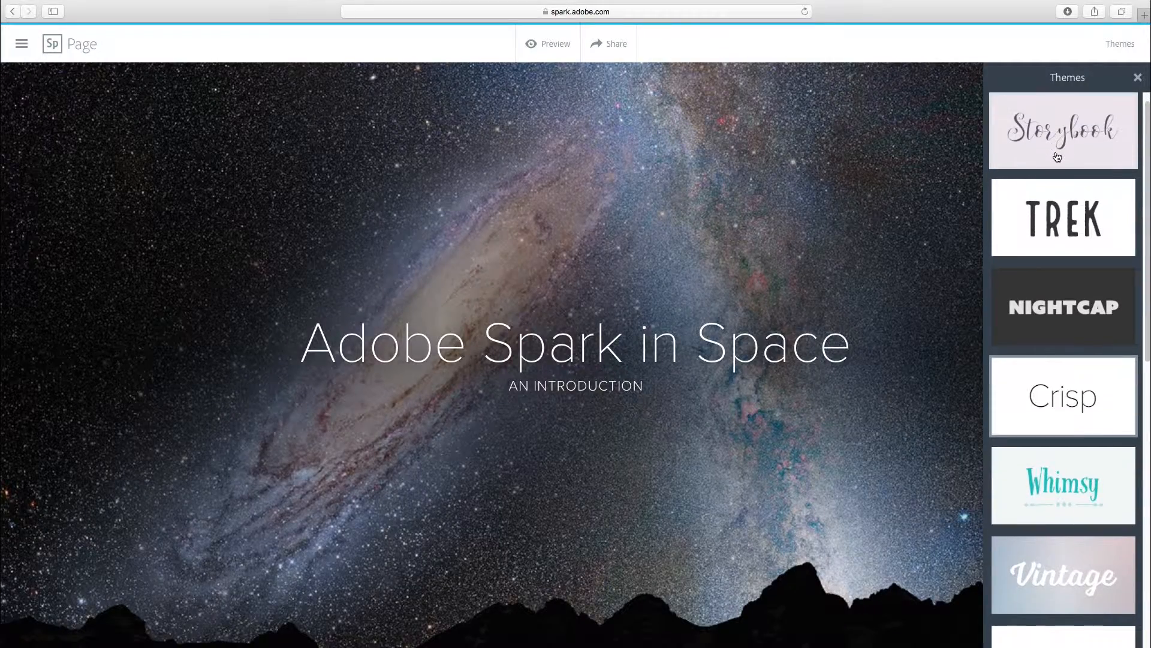
scroll(1054, 159, "down", 6)
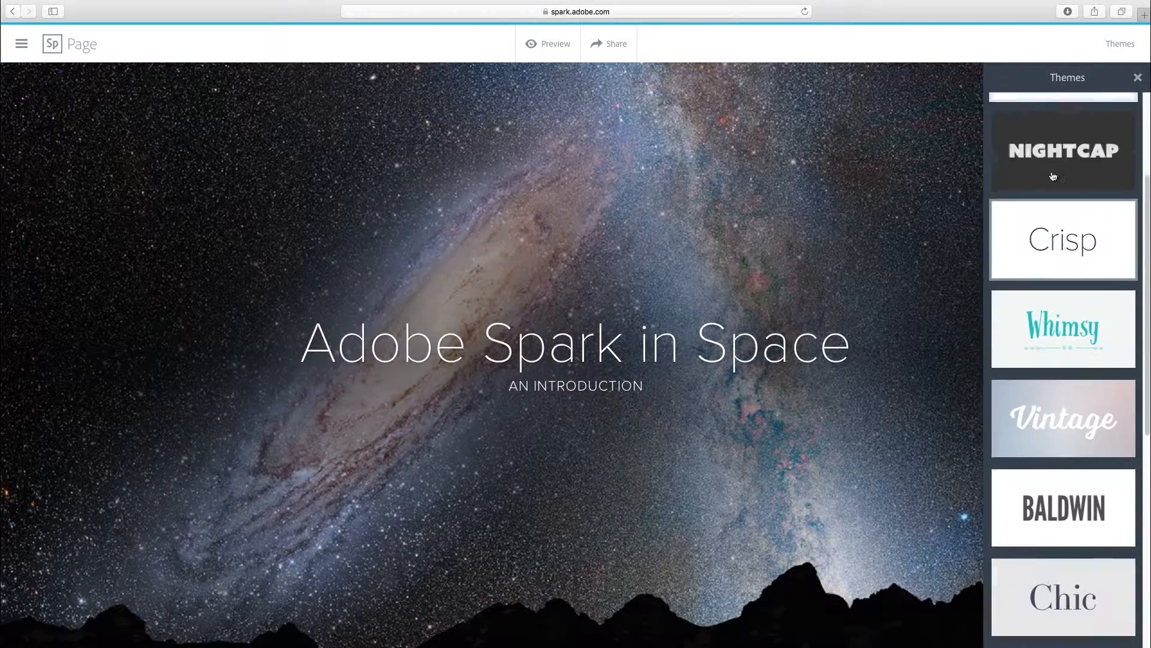
scroll(1053, 175, "down", 5)
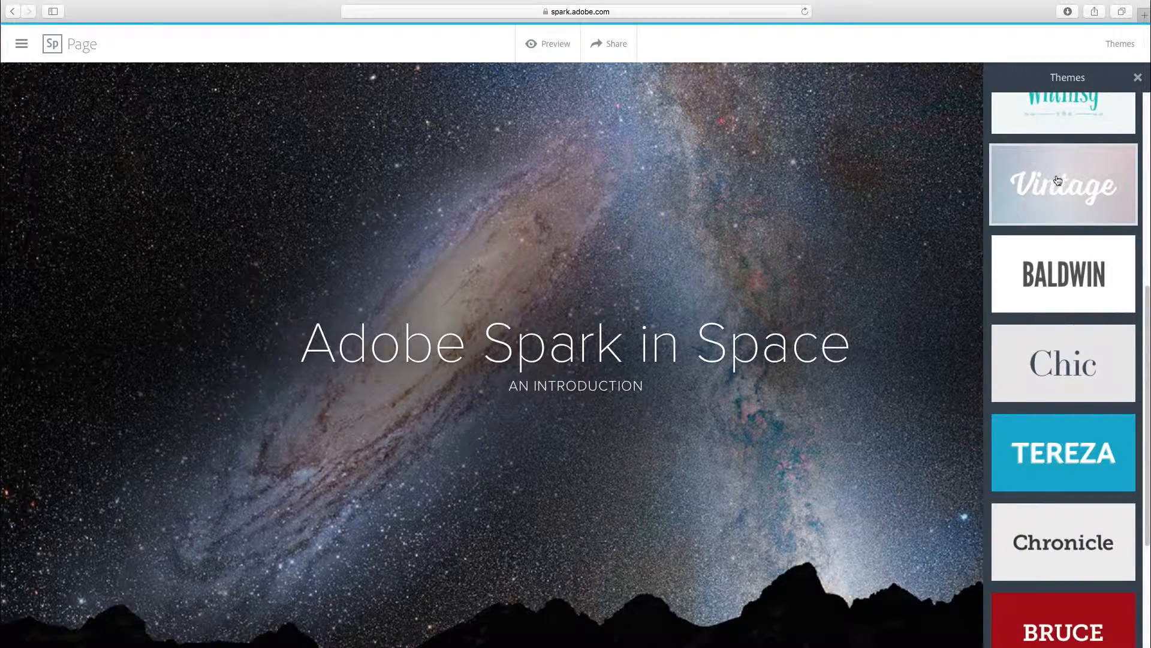
left_click(1058, 180)
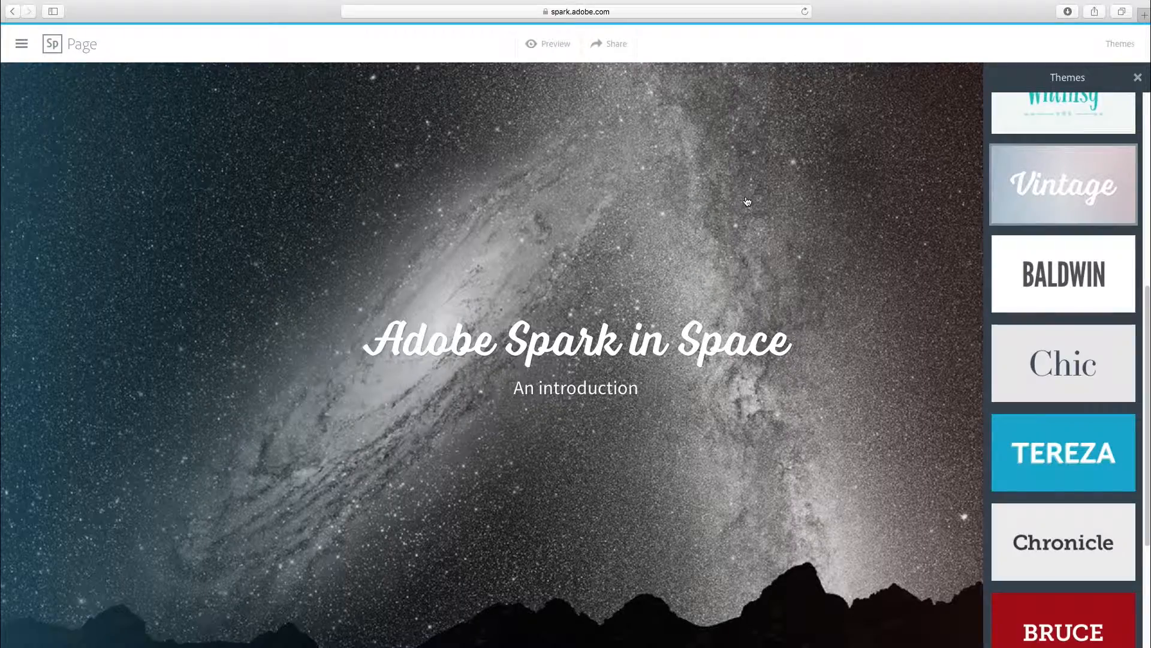
scroll(708, 208, "down", 10)
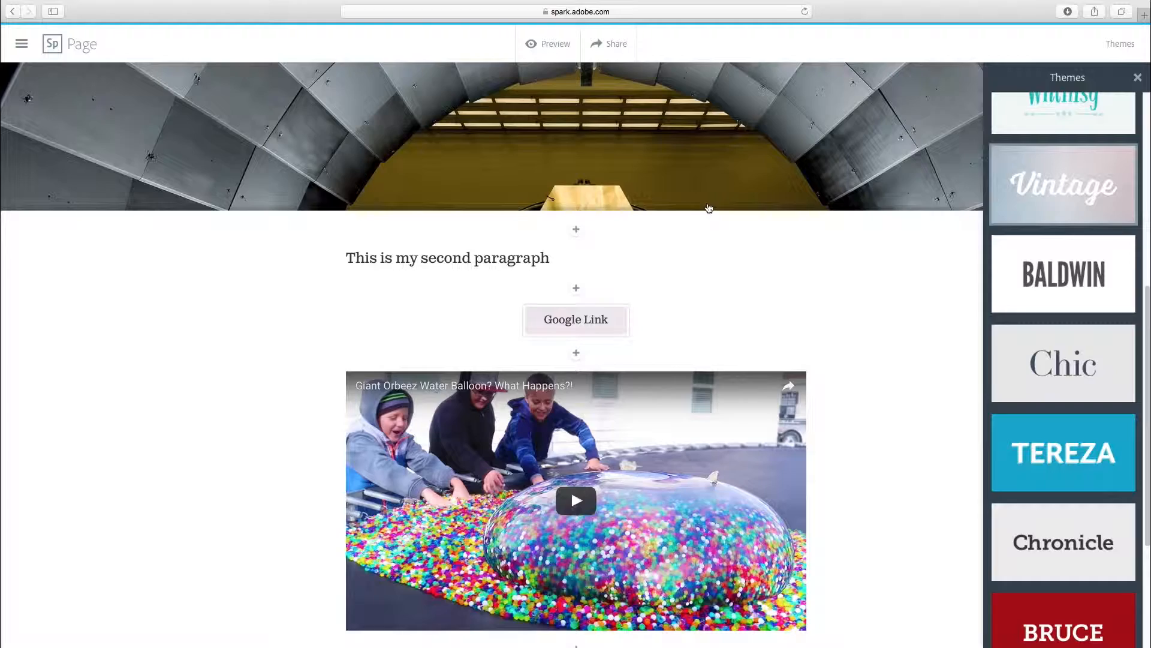
scroll(490, 296, "up", 10)
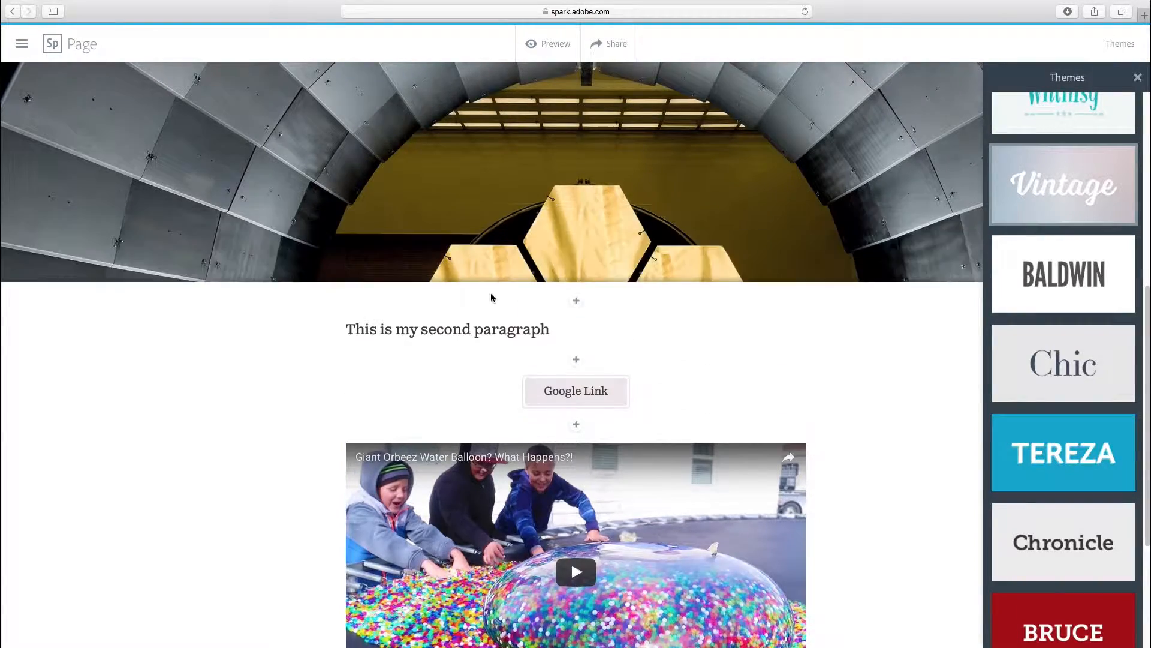
scroll(1088, 504, "up", 3)
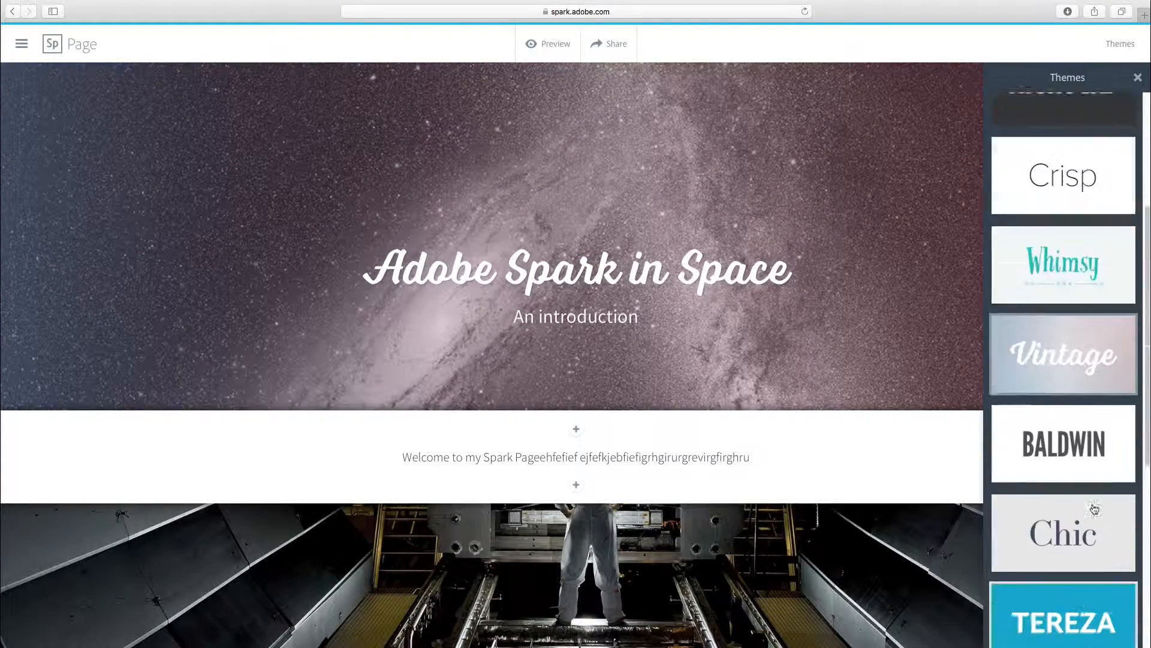
Apply the Luca theme and review the restyled page from the title to the end of the glideshow
scroll(1088, 504, "down", 6)
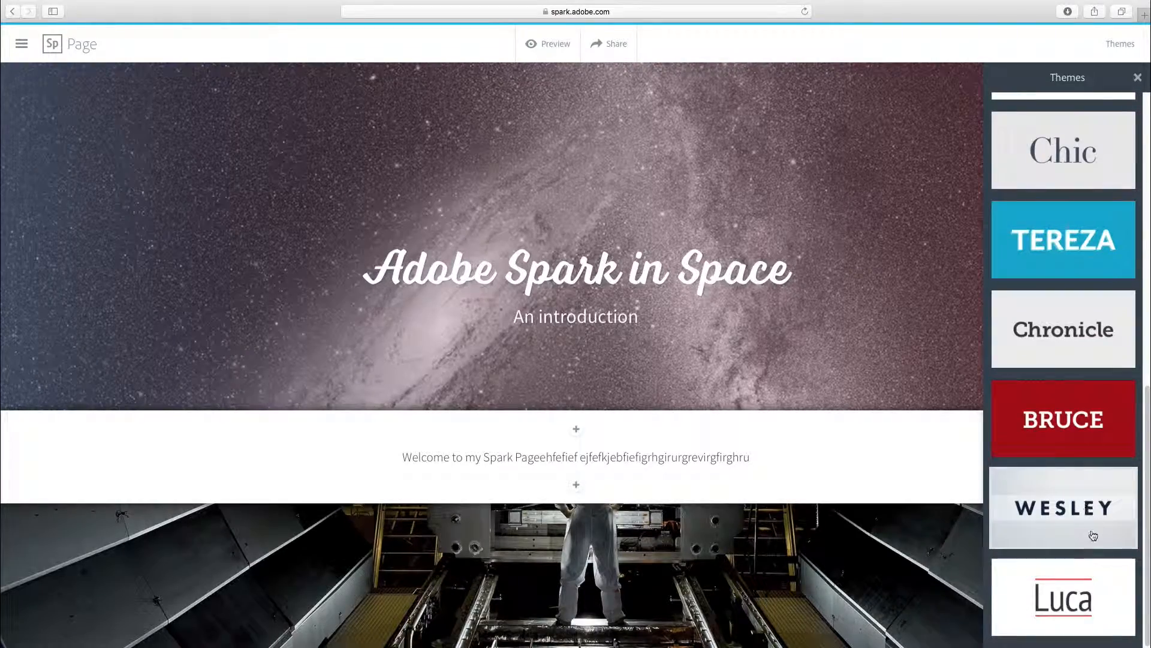
left_click(1063, 596)
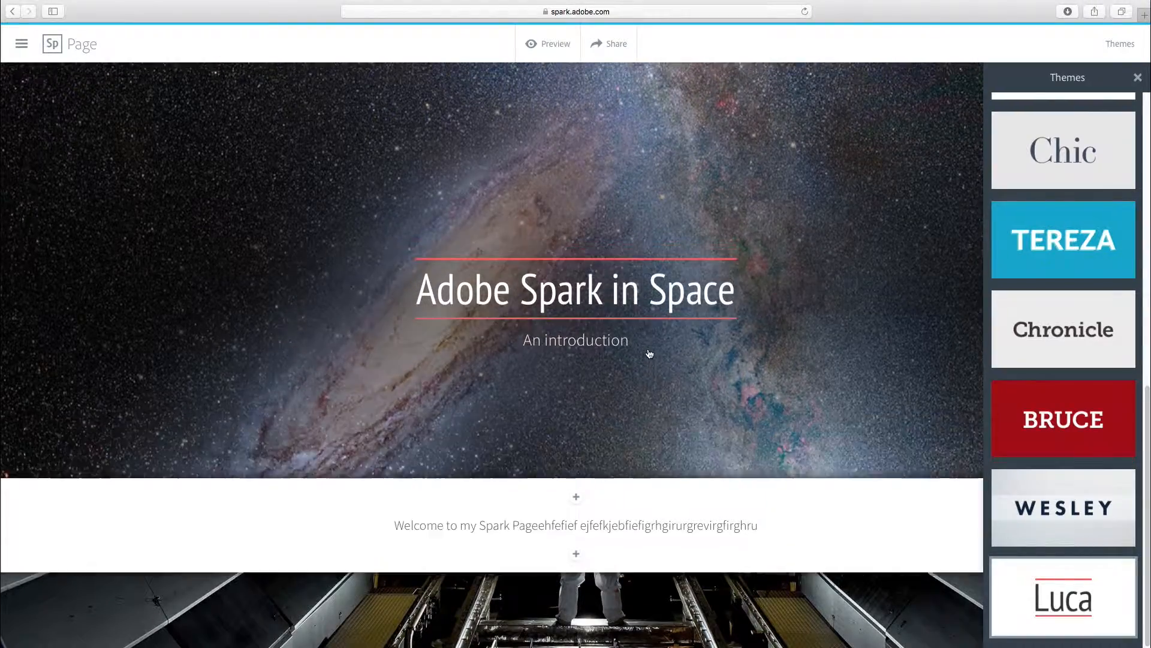
scroll(649, 354, "down", 5)
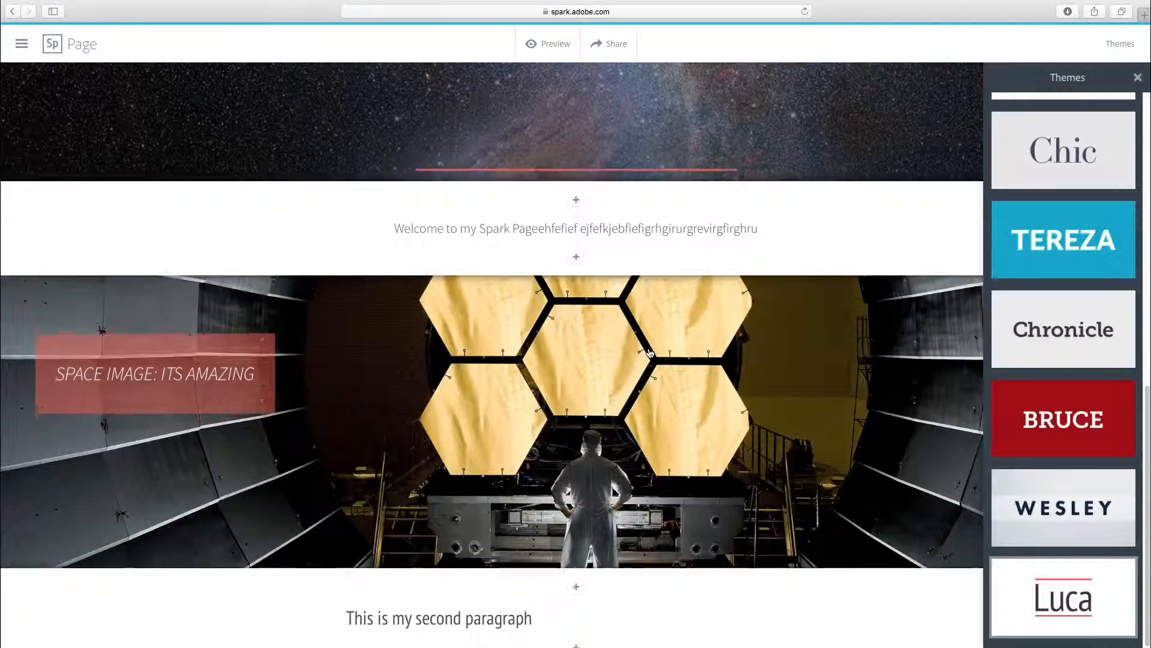
scroll(649, 354, "down", 2)
scroll(648, 353, "down", 15)
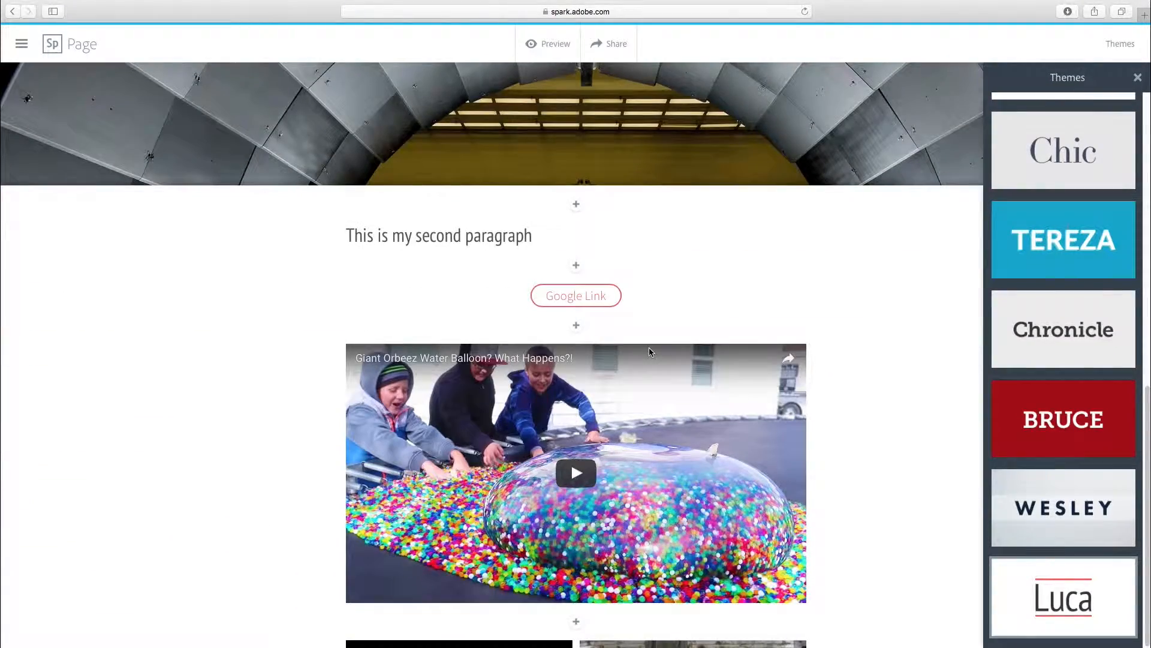
scroll(652, 353, "down", 10)
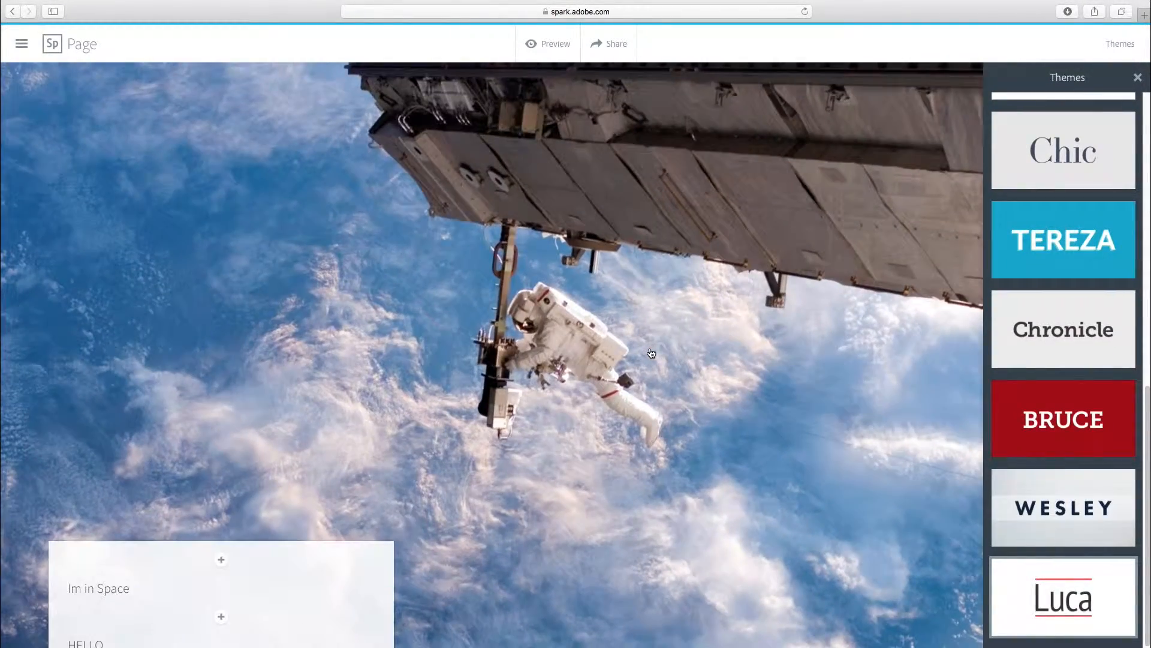
scroll(652, 352, "down", 10)
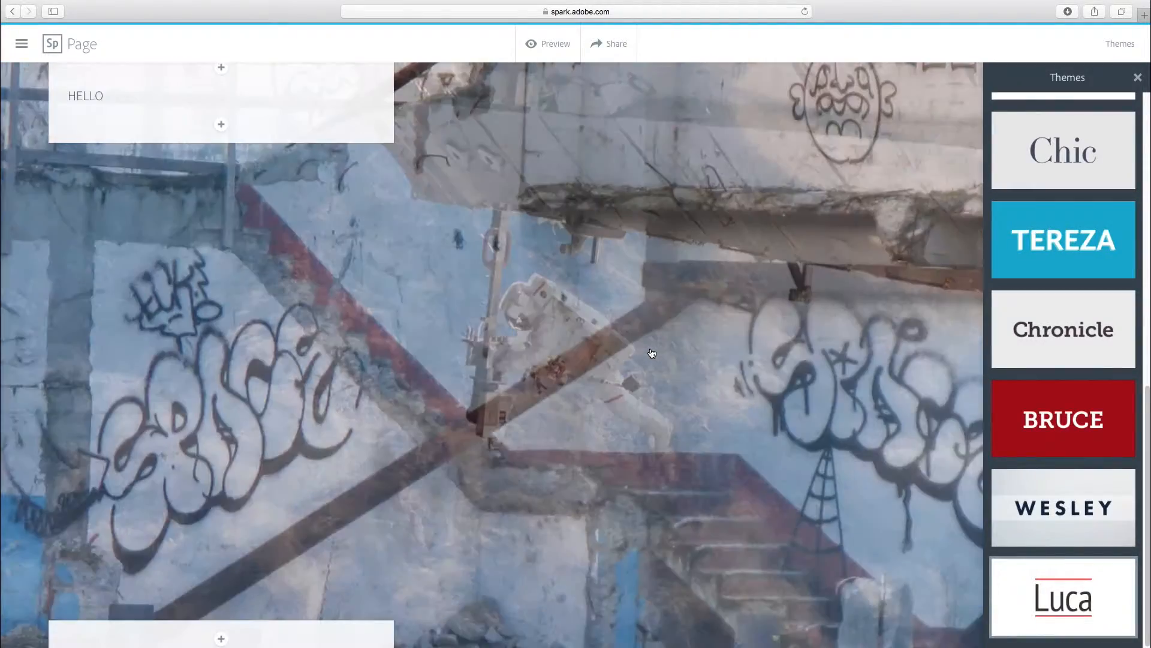
scroll(653, 353, "down", 10)
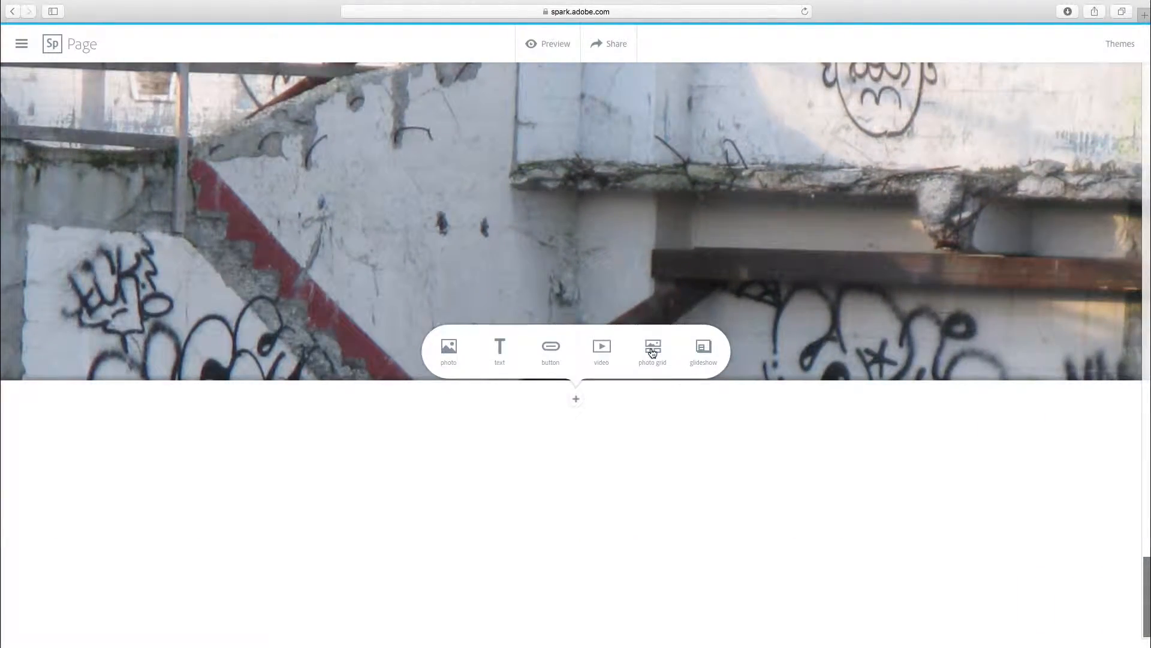
scroll(653, 353, "up", 20)
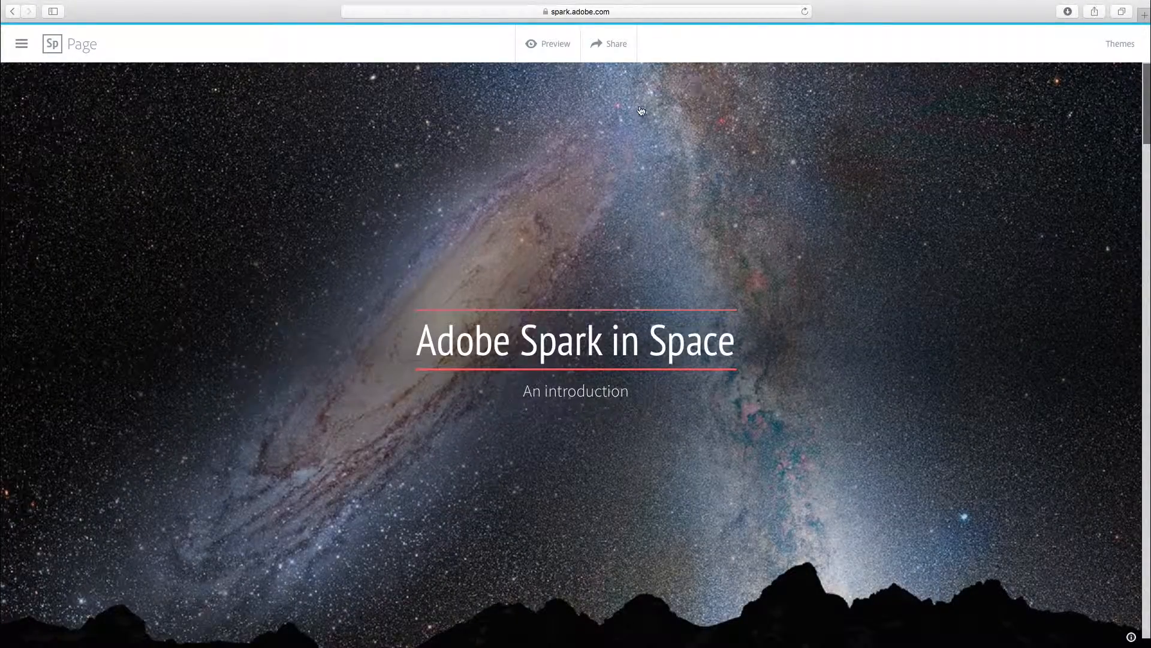
Preview the page, test the Google Link button and close the Google tab it opens
left_click(542, 45)
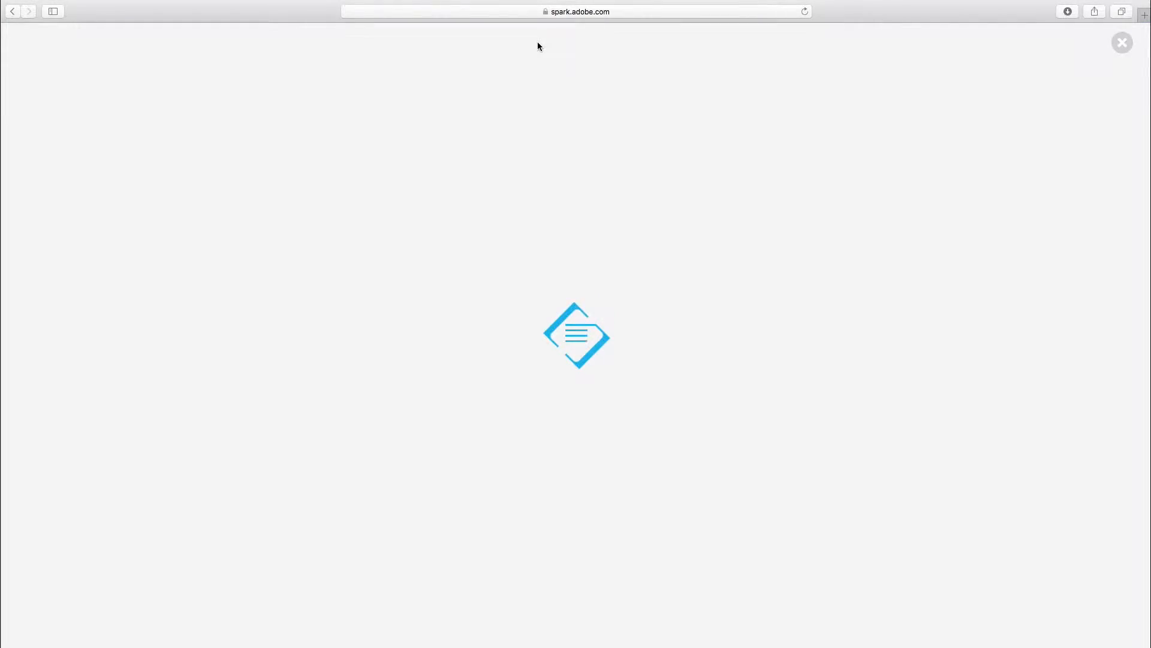
scroll(575, 108, "down", 5)
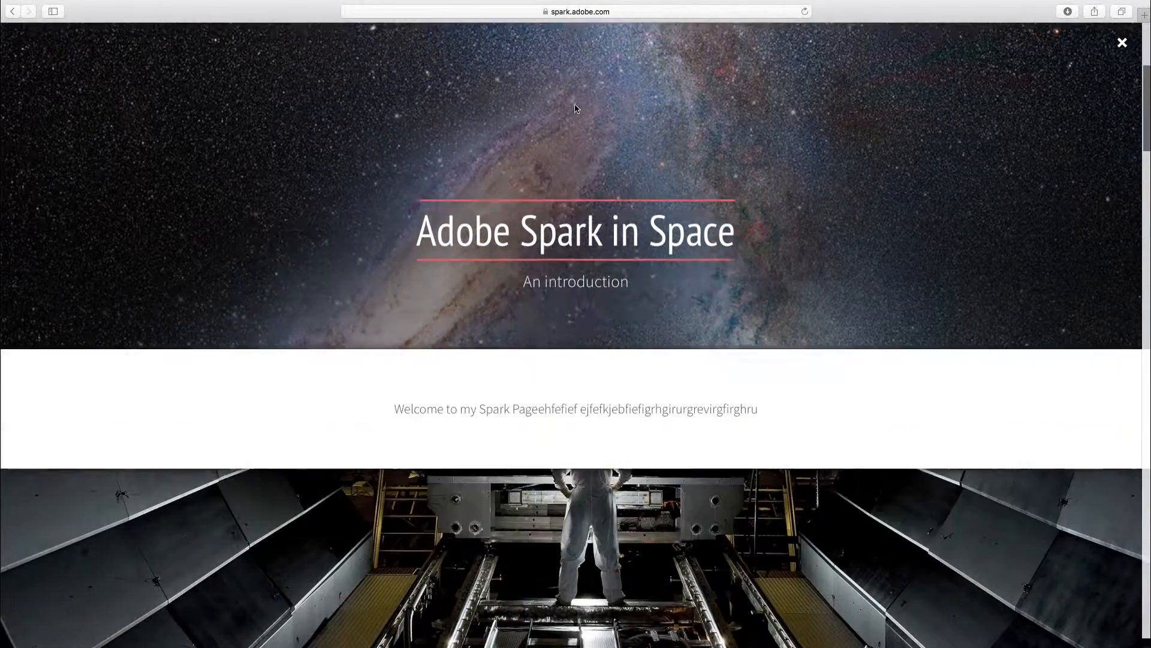
scroll(575, 109, "down", 5)
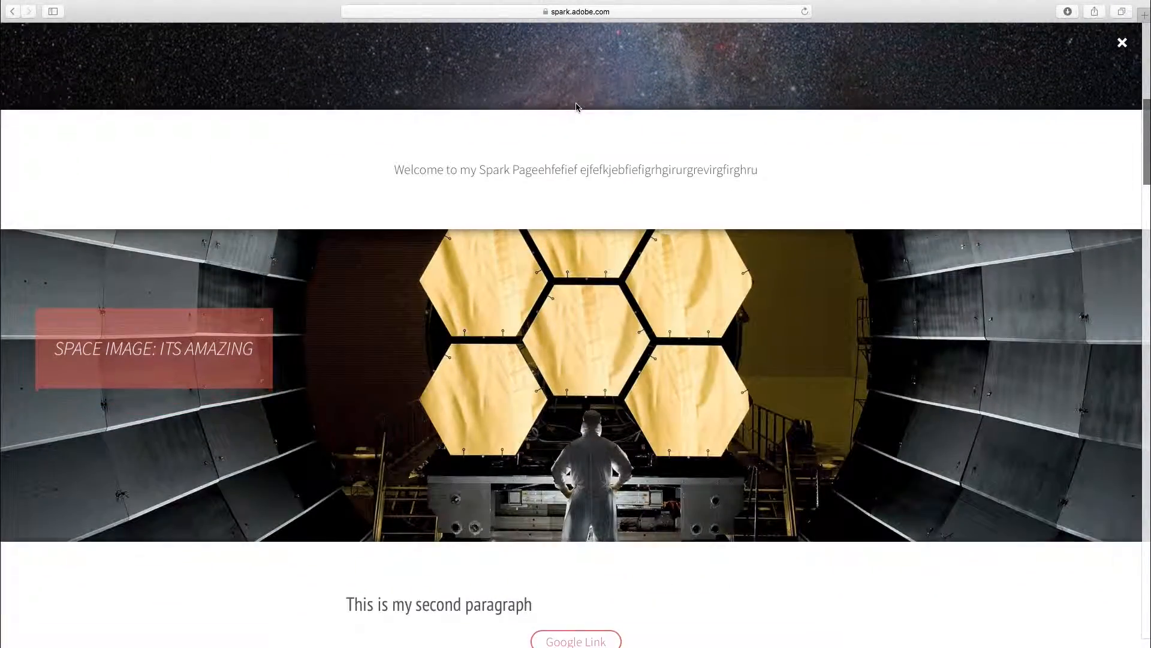
scroll(576, 106, "down", 5)
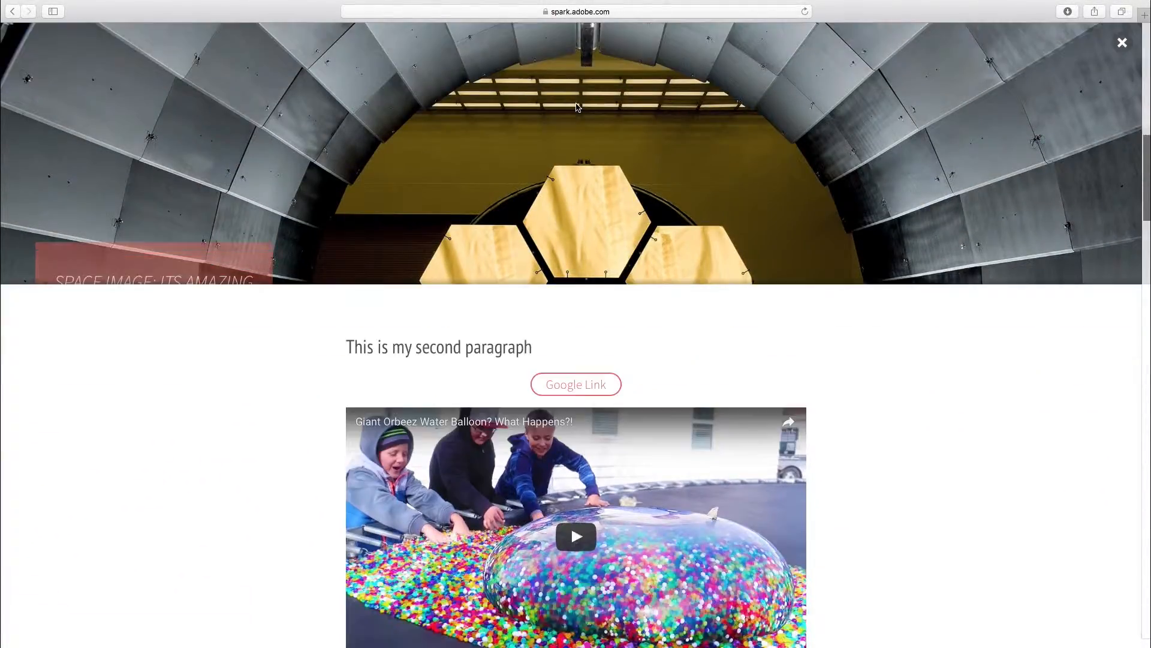
scroll(578, 107, "down", 4)
left_click(576, 172)
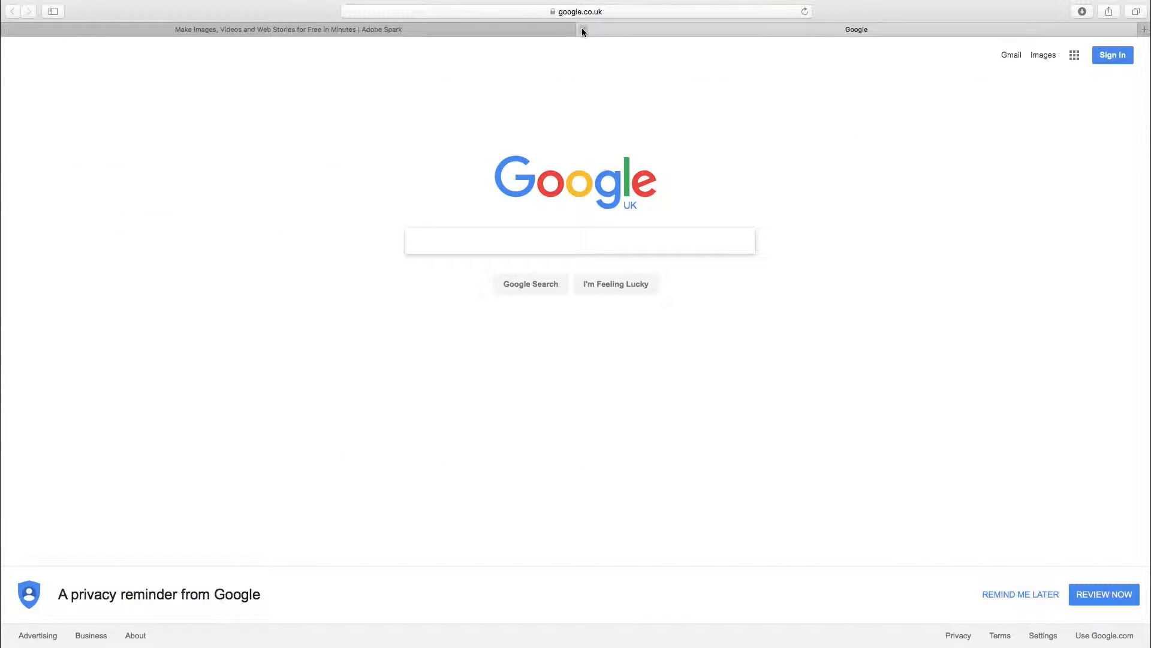
left_click(586, 31)
Test the embedded video and the enlarged view of the grid's blue graffiti photo in the preview, closing each
left_click(579, 321)
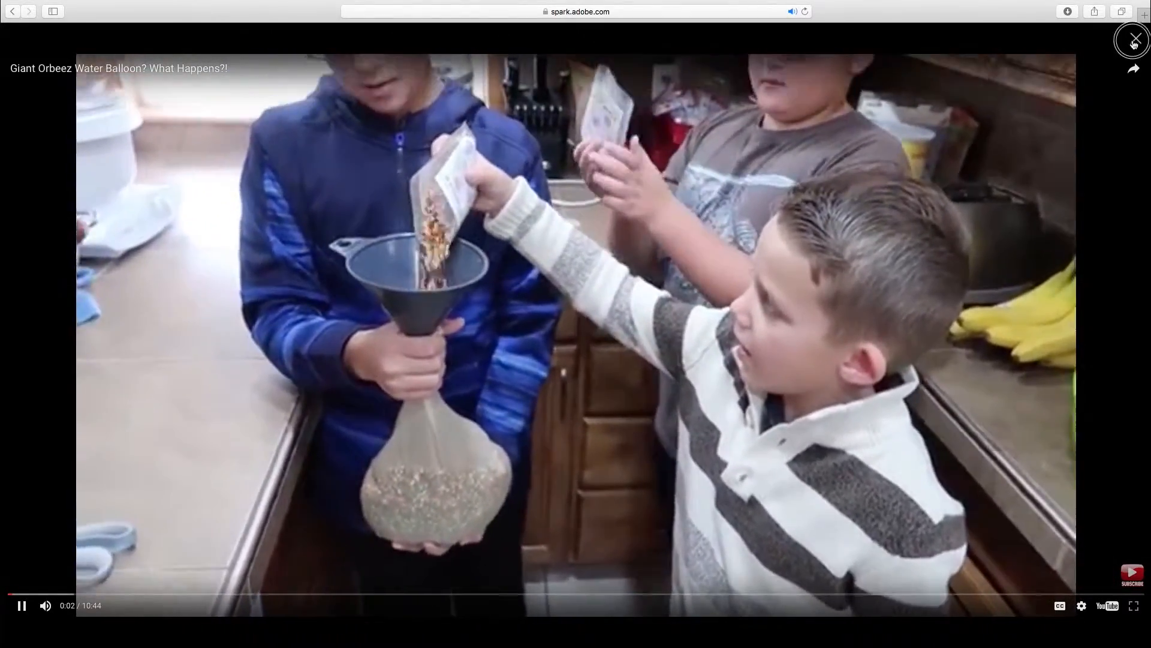
left_click(1136, 38)
scroll(748, 238, "down", 3)
left_click(713, 330)
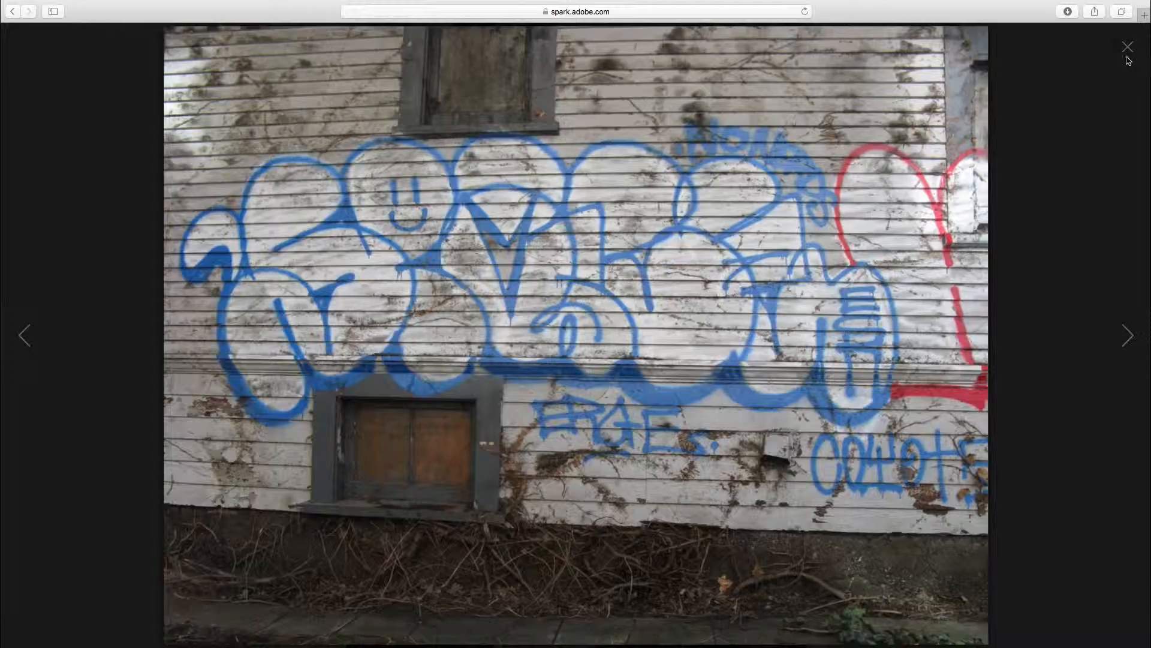
left_click(1128, 48)
Review the glideshow and the photo credits at the end of the preview, and return to the editor
scroll(784, 212, "down", 15)
scroll(784, 213, "down", 10)
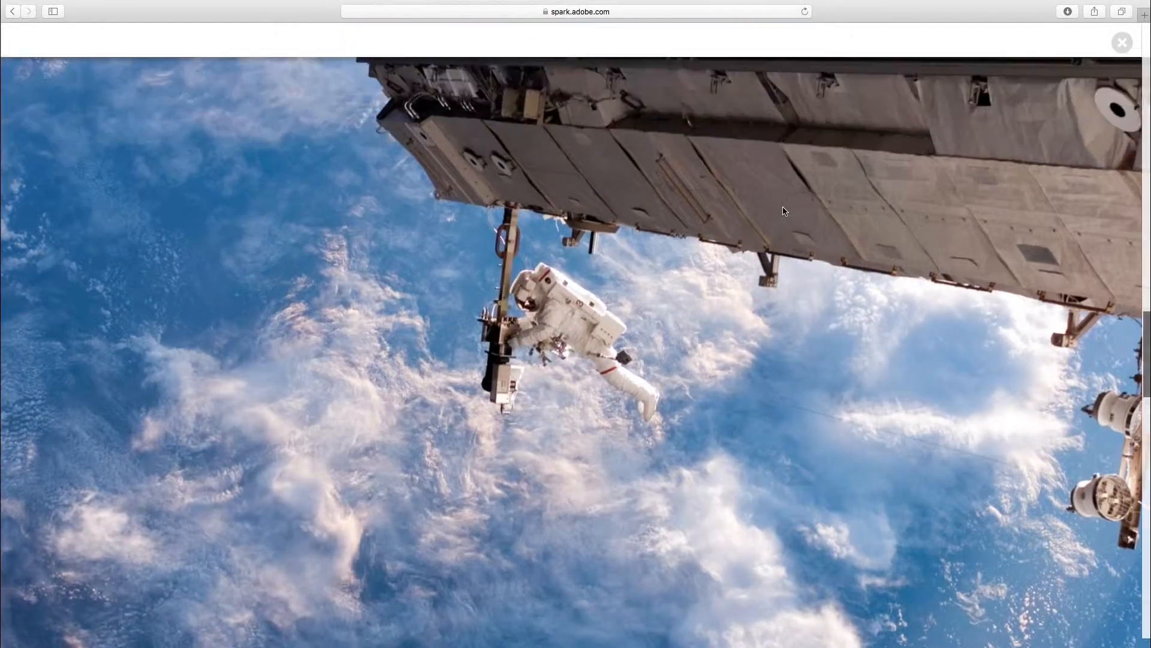
scroll(783, 205, "down", 5)
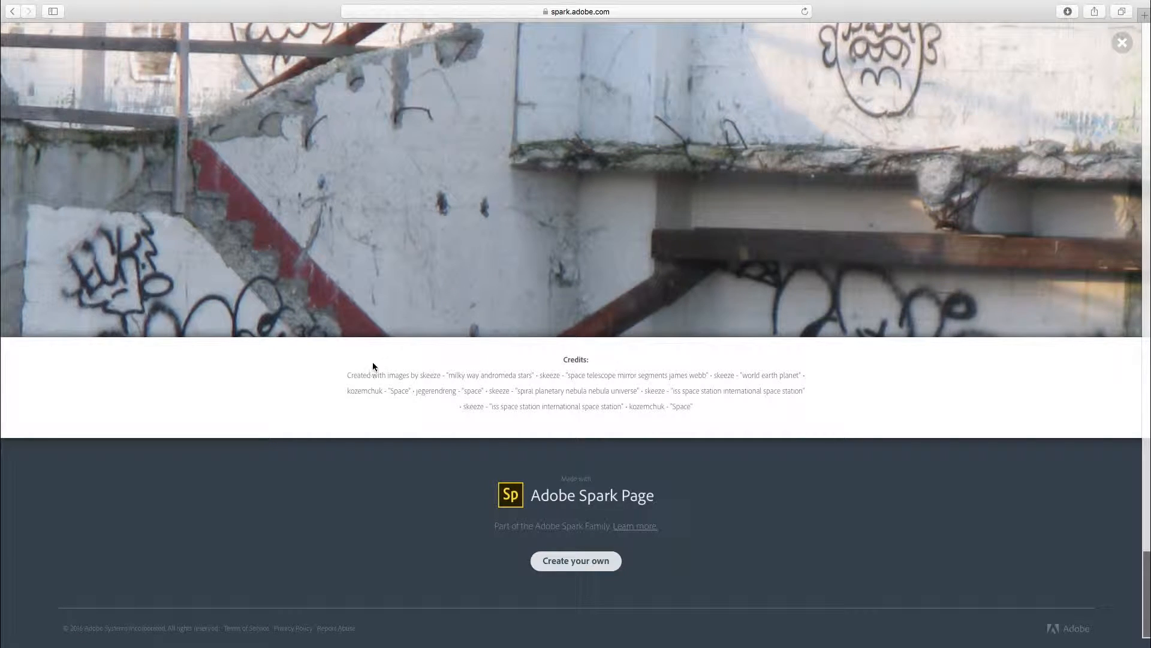
left_click_drag(323, 359, 726, 404)
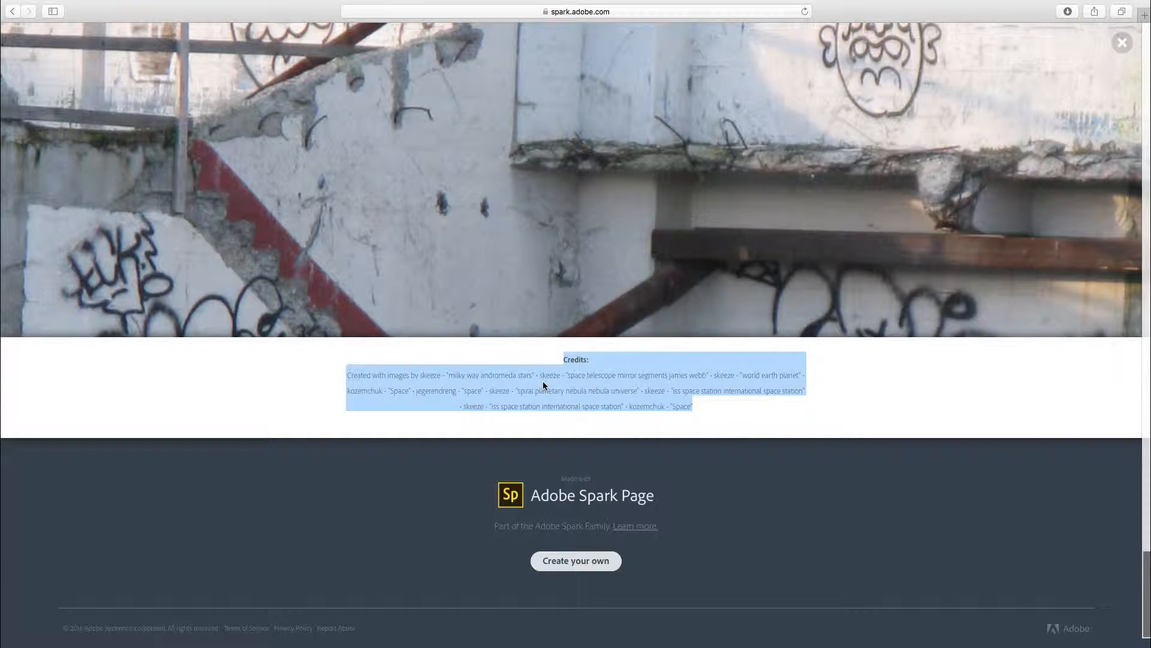
left_click(433, 402)
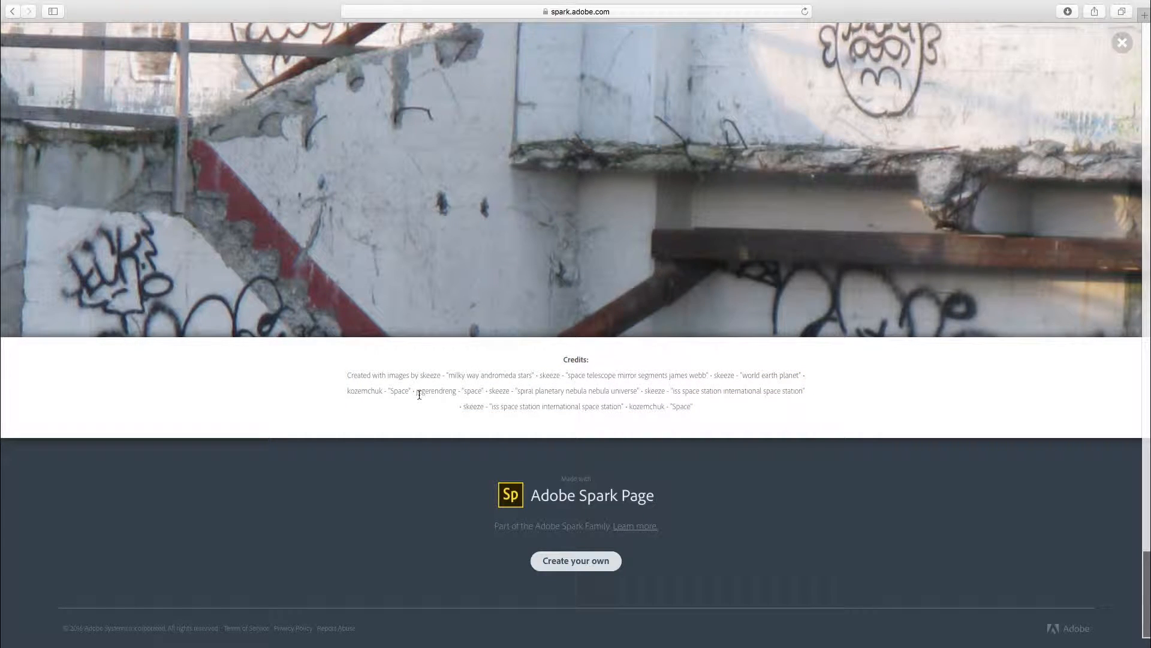
scroll(419, 394, "up", 20)
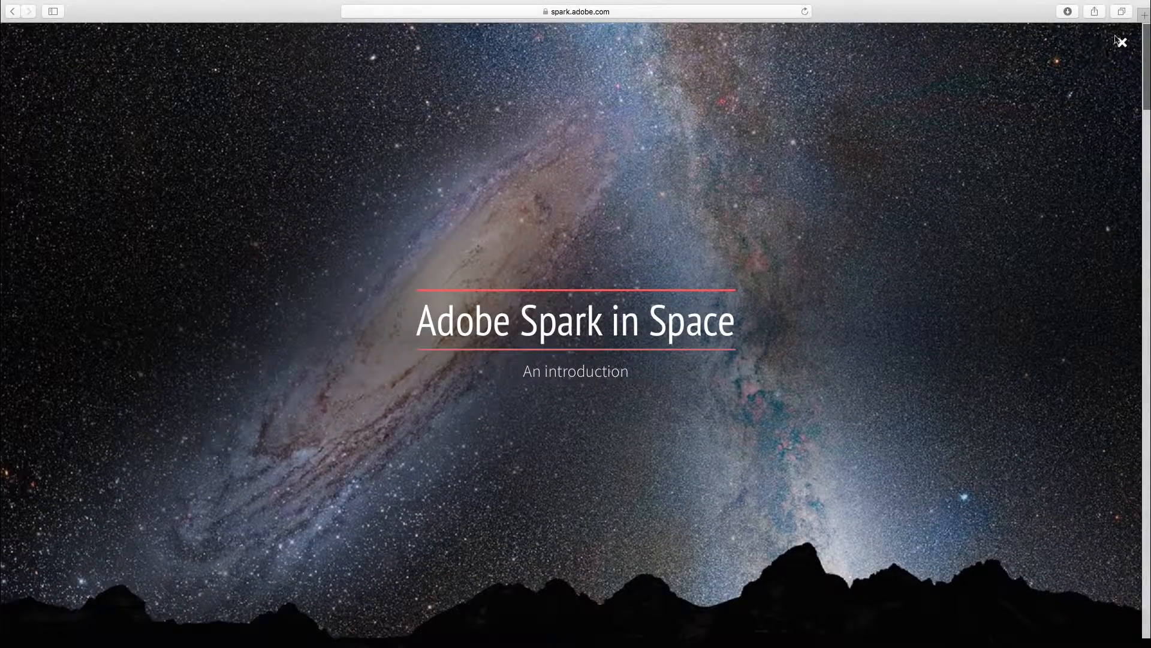
left_click(1122, 43)
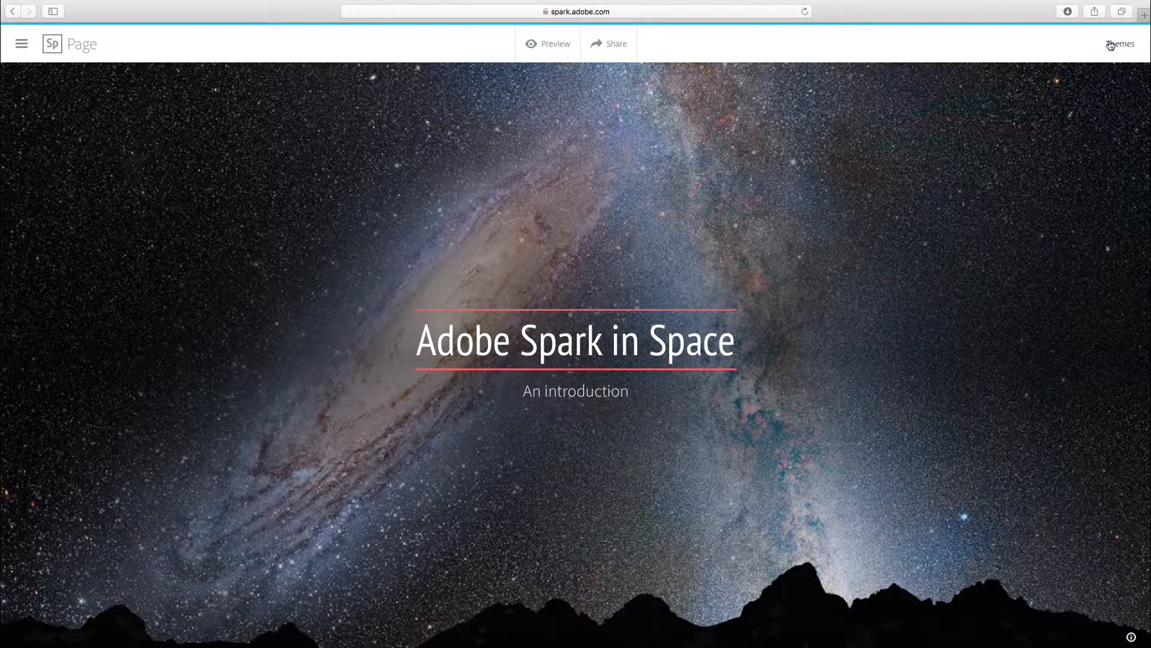
Open the publishing options for sharing the page and set its category to Education
left_click(607, 45)
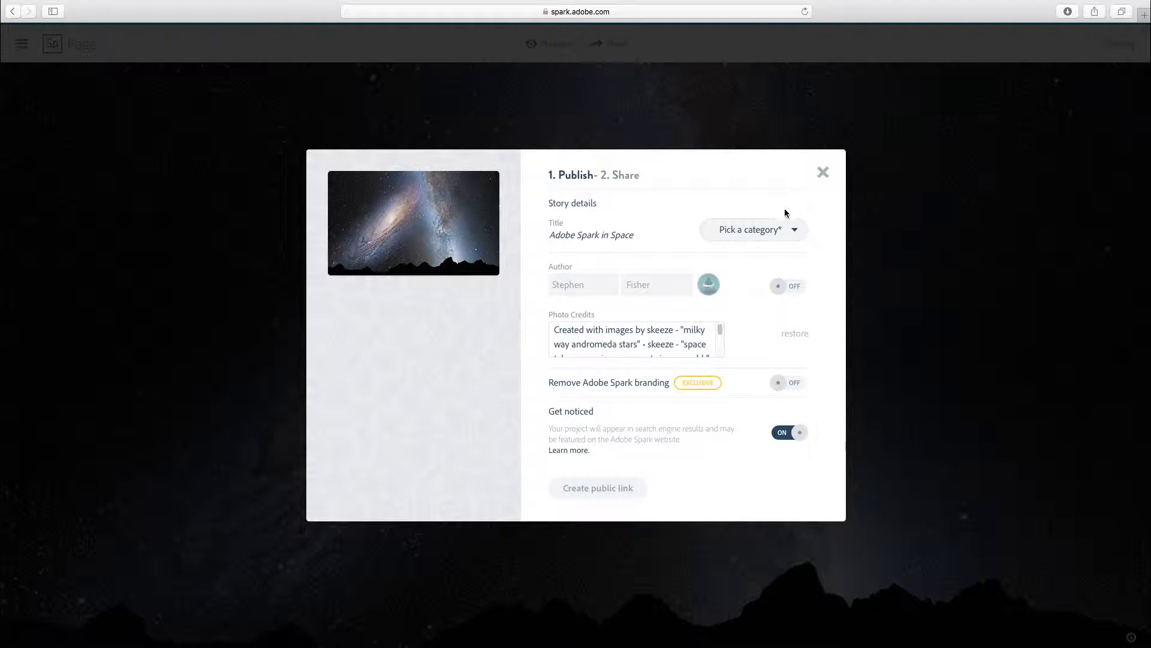
left_click(776, 231)
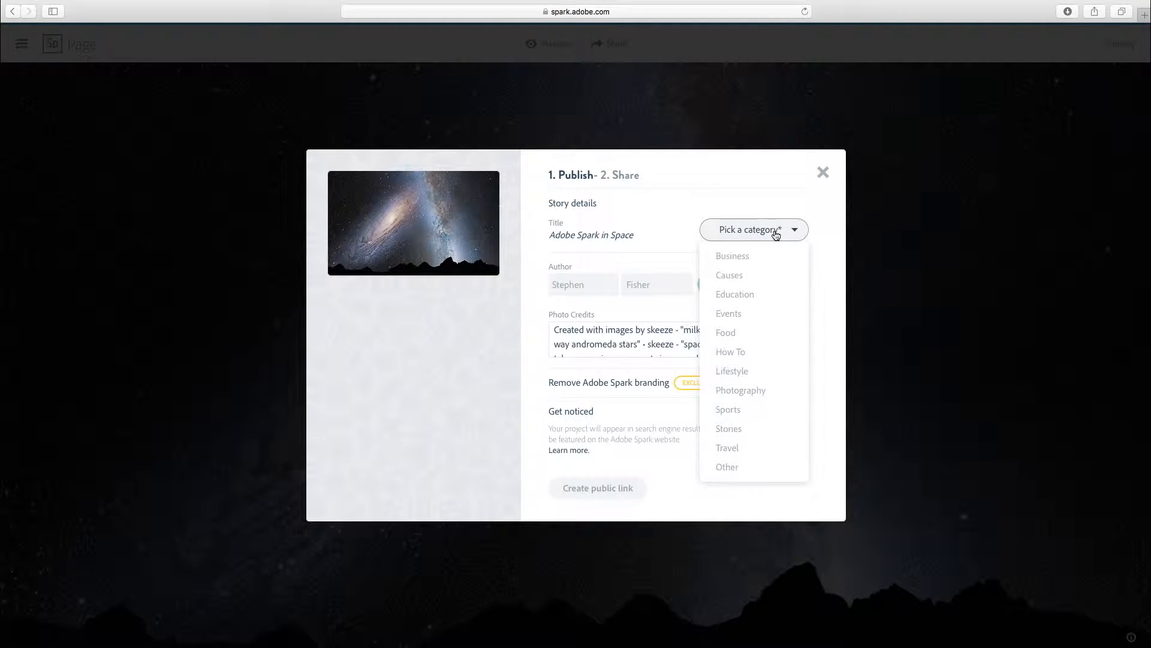
left_click(752, 294)
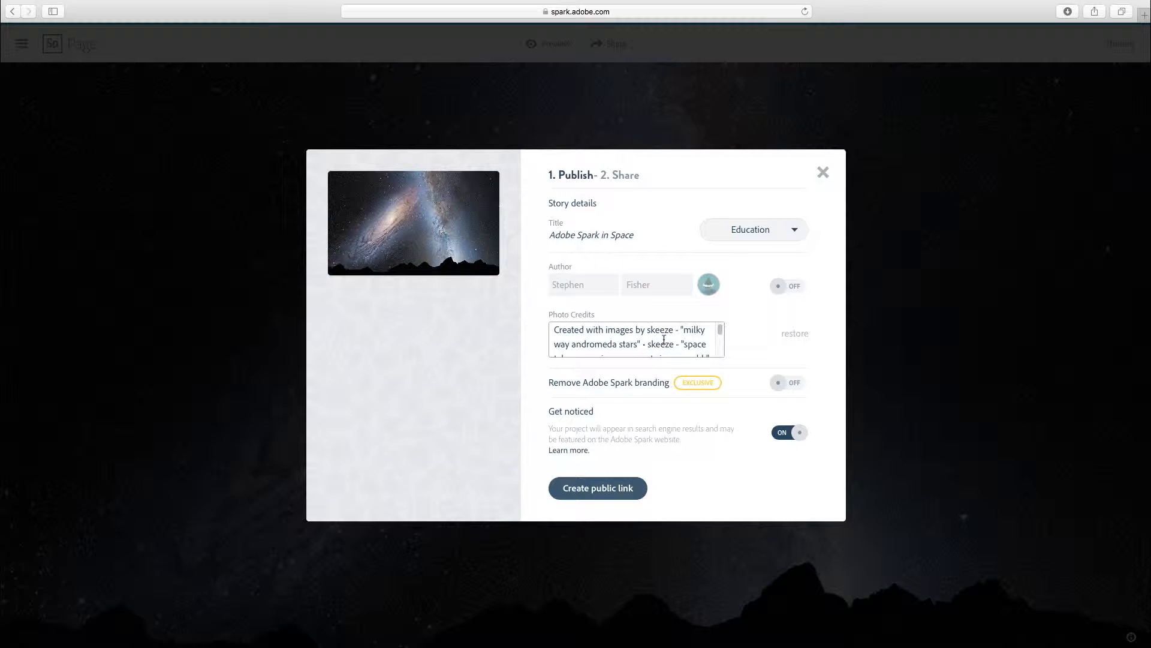
Look through the photo credits, and create an unlisted link for the page with Get noticed turned off
scroll(664, 339, "down", 3)
left_click(639, 343)
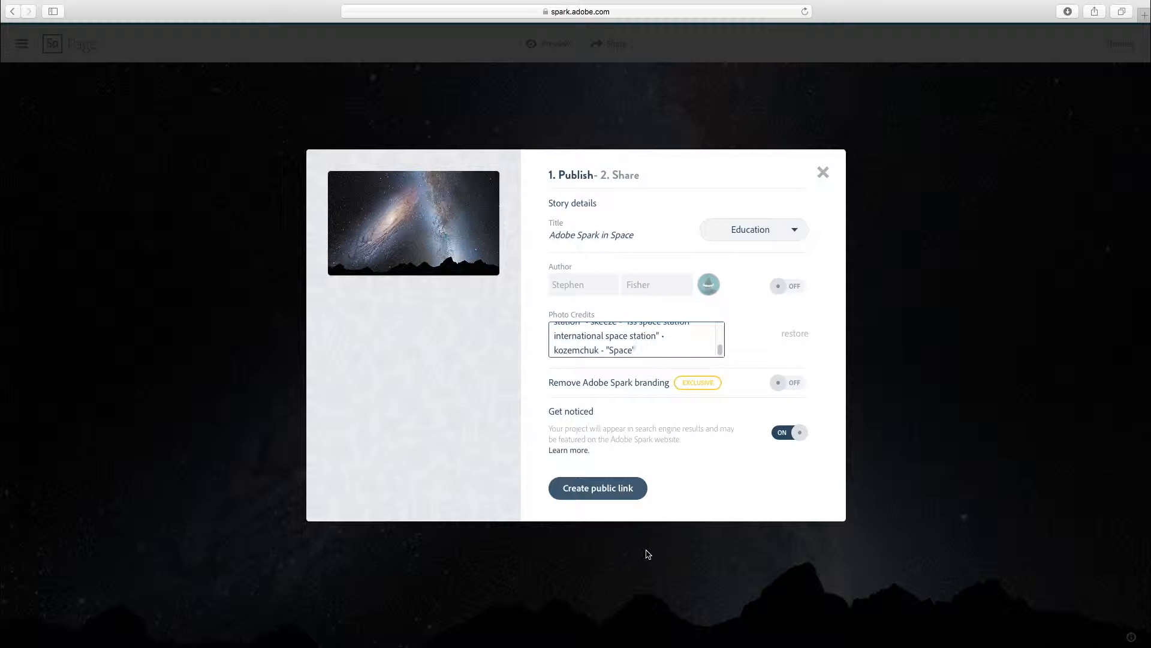
left_click(783, 436)
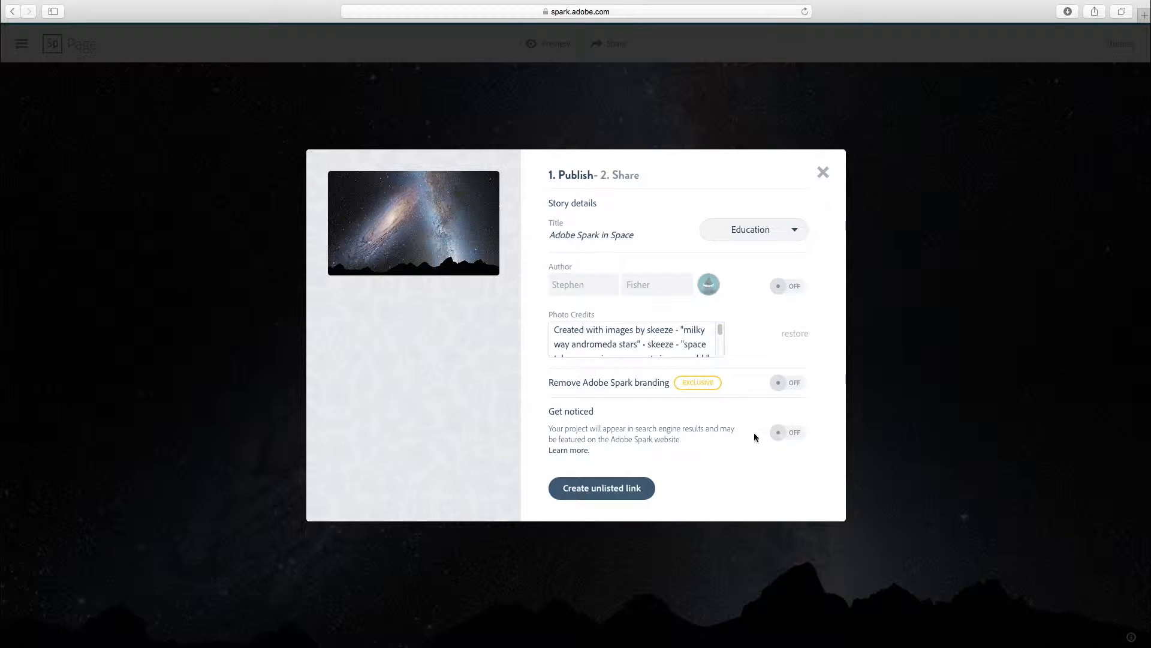
left_click(609, 488)
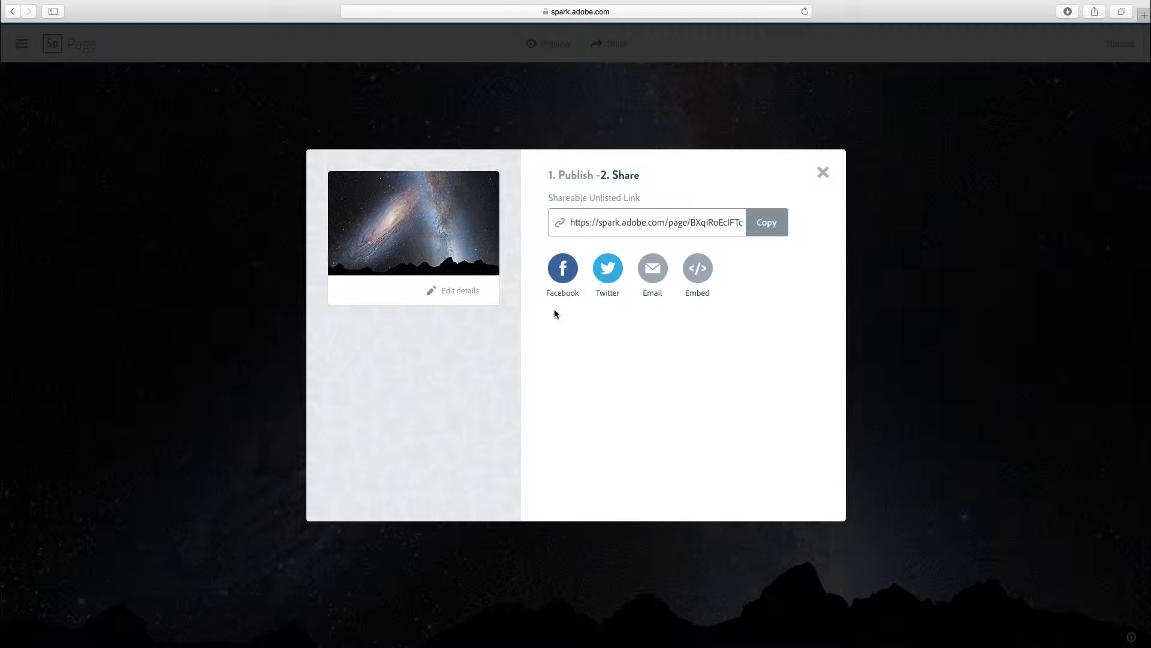
Review the published page's story details, and copy its shareable unlisted link before closing the sharing options
left_click(454, 291)
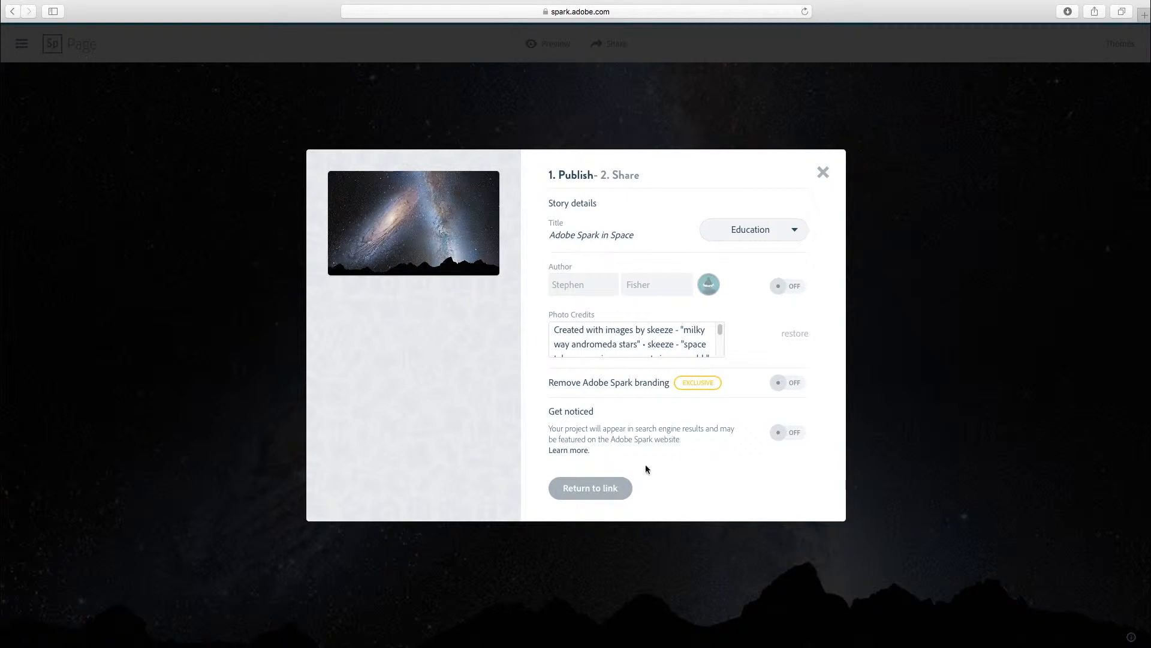
left_click(600, 488)
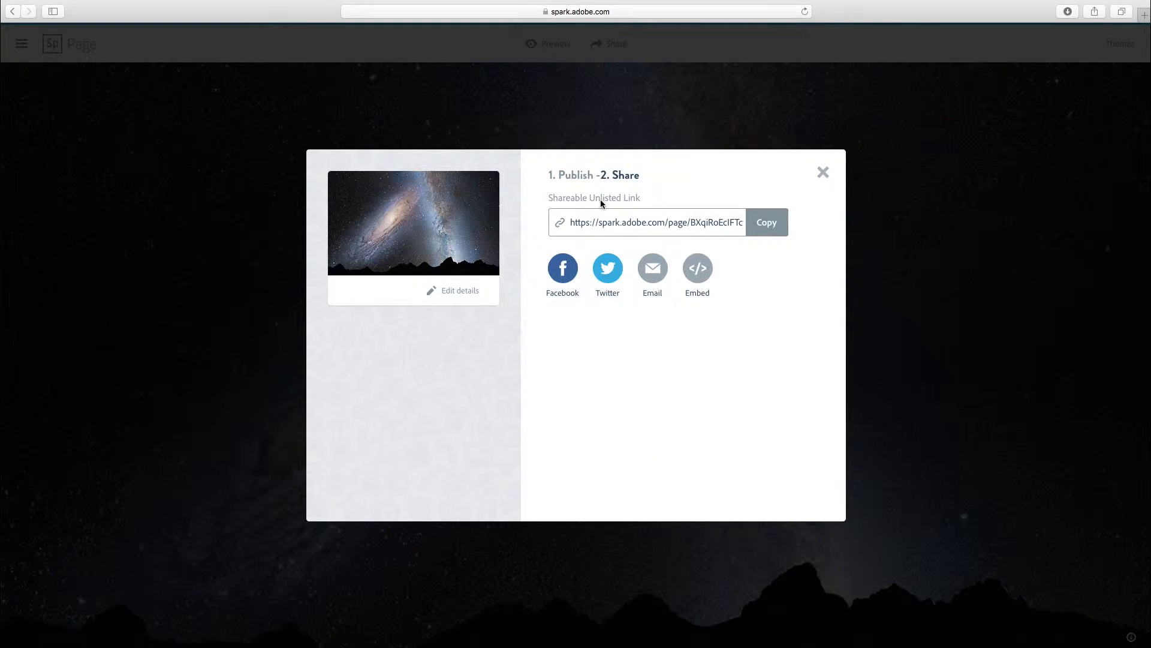
left_click(769, 223)
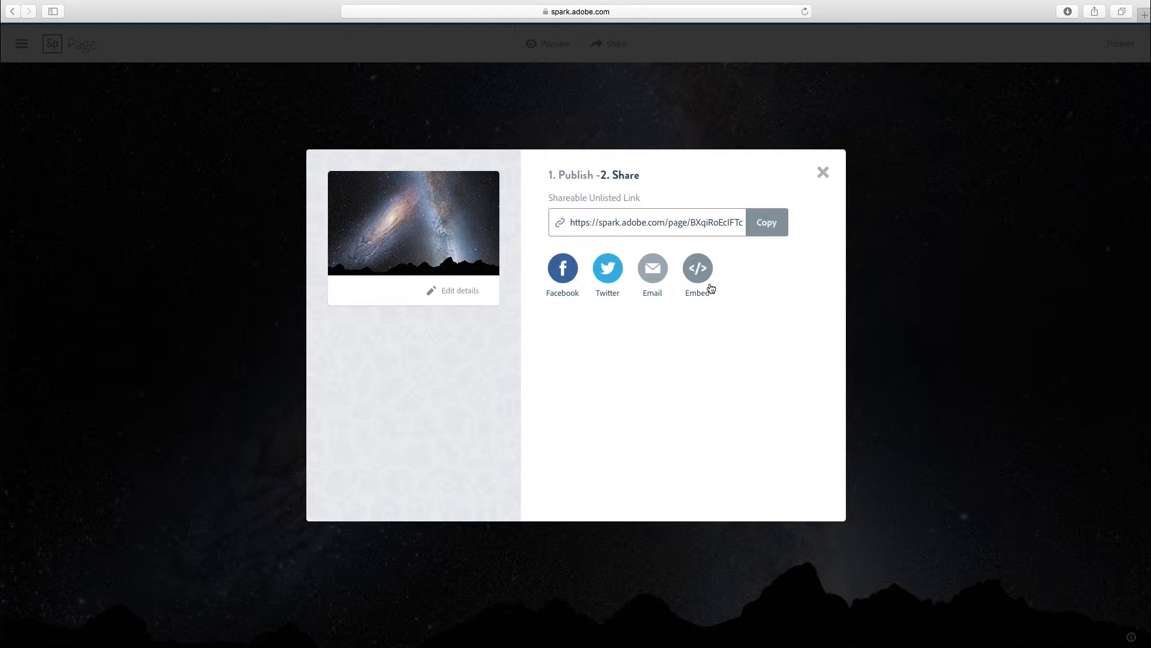
left_click(823, 172)
Replace the browser's current address with the copied unlisted link of the published page
left_click(586, 11)
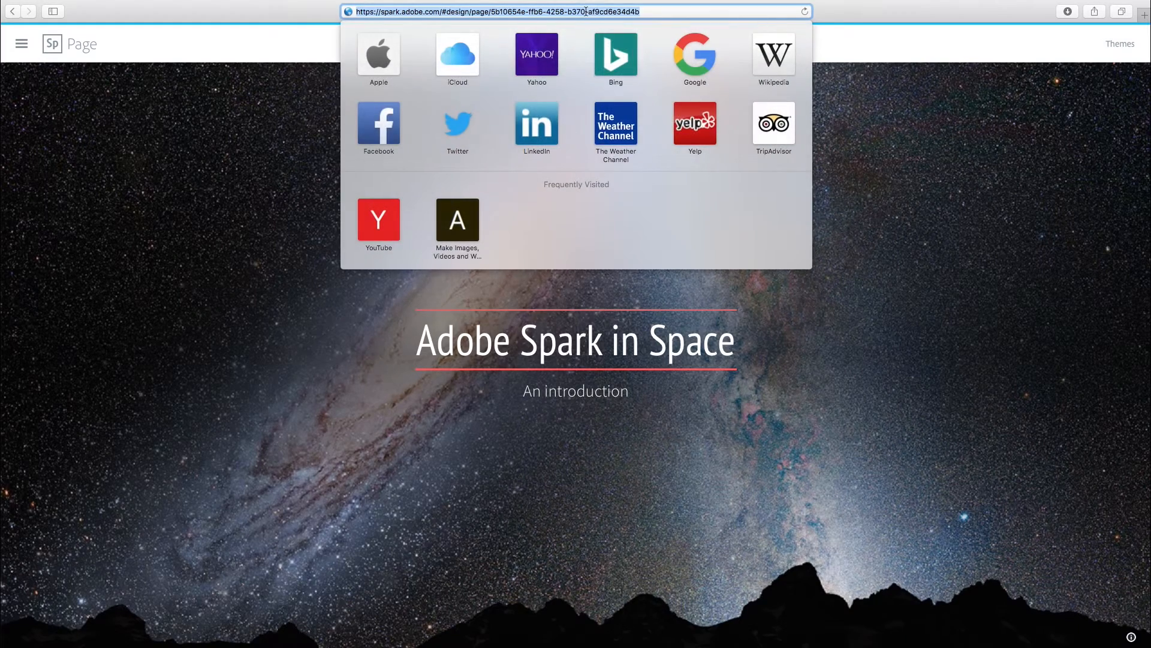
key("super+v")
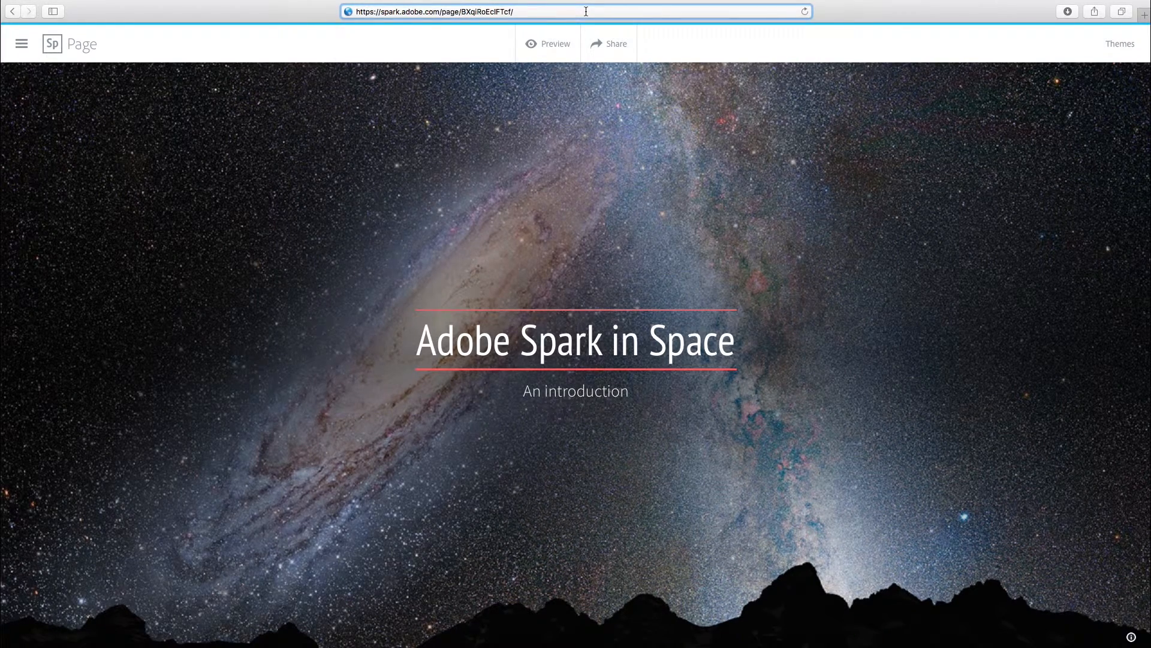